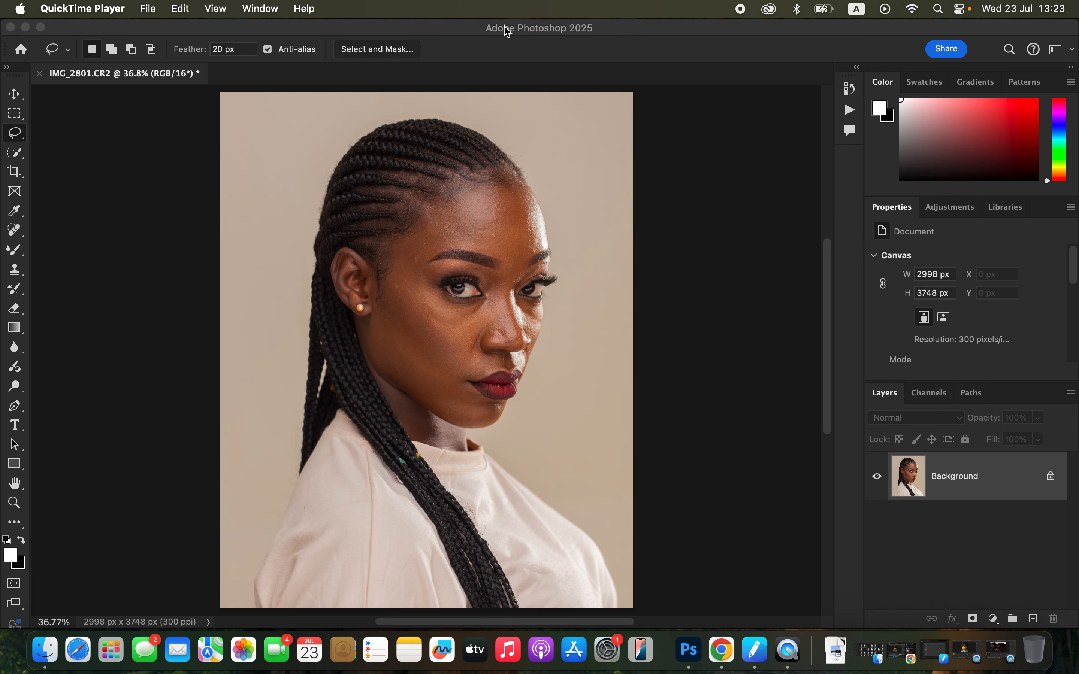
Duplicate the Background layer twice, naming the lower copy COLOR and the upper copy TEXTURE
{"action": "left_click", "coordinate": [513, 38]}
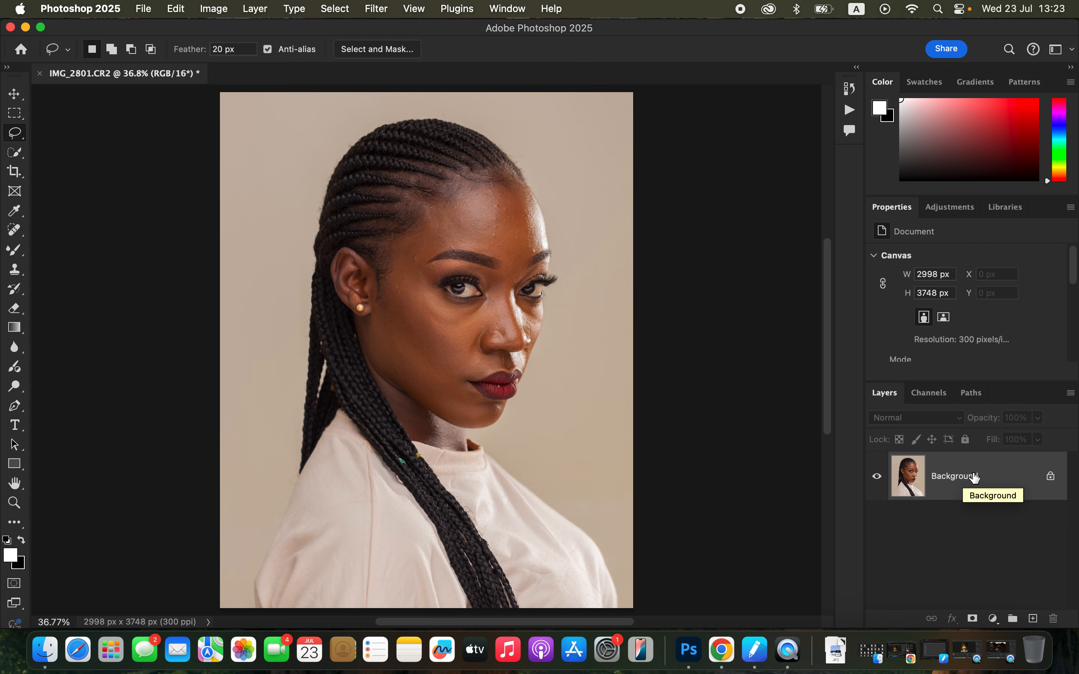
{"action": "left_click_drag", "start_coordinate": [986, 480], "coordinate": [1035, 616]}
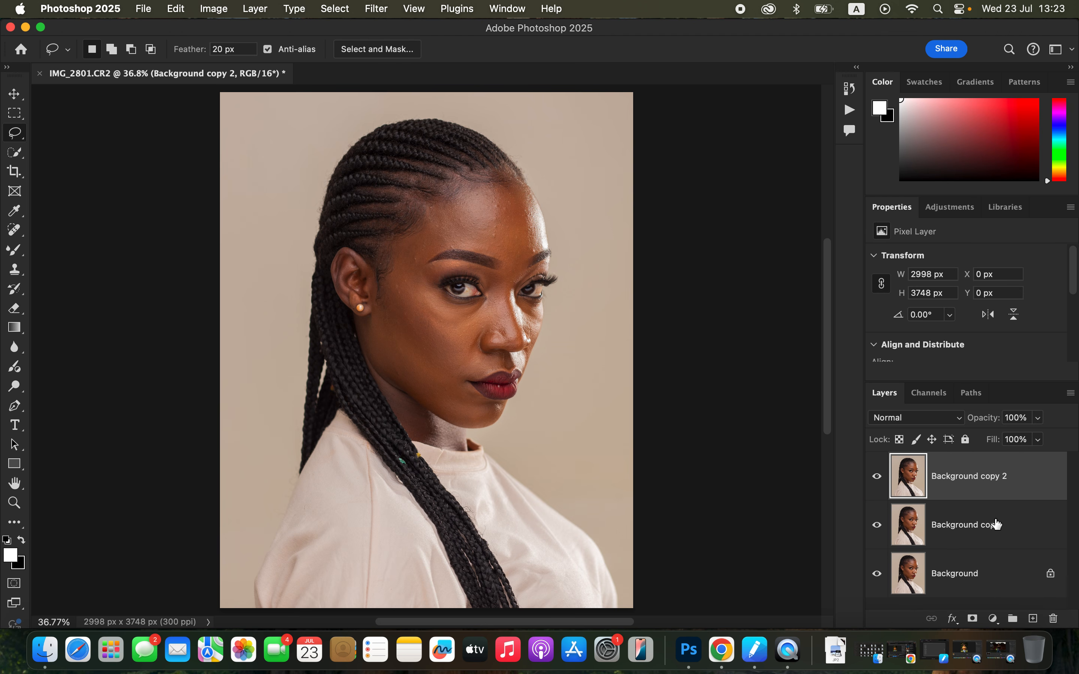
{"action": "double_click", "coordinate": [969, 528]}
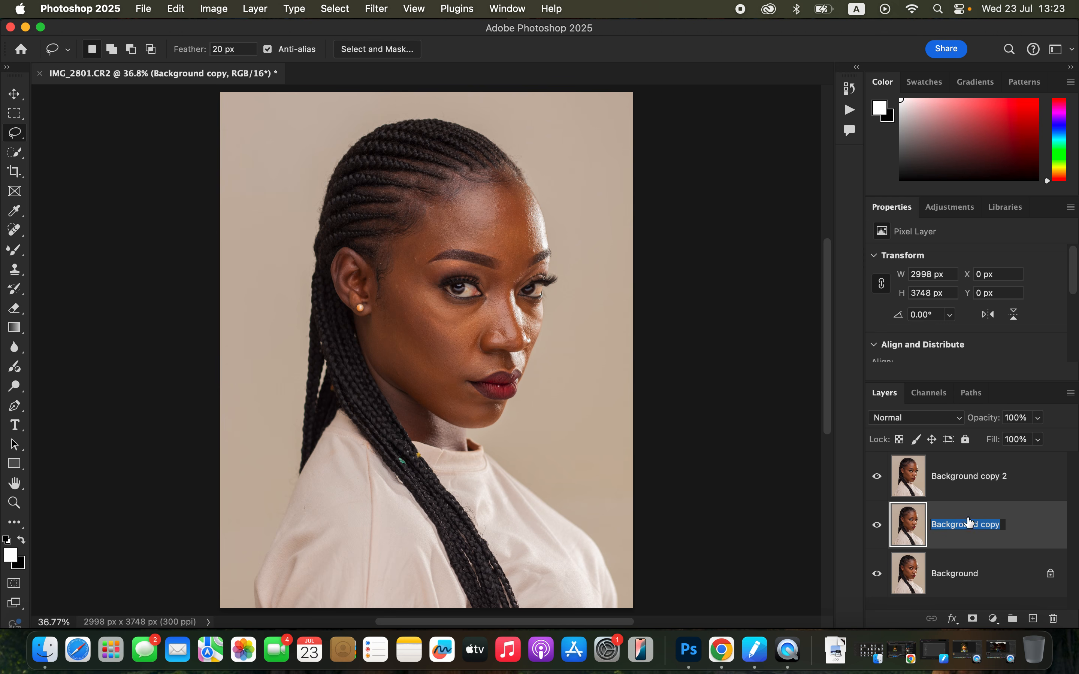
{"action": "type", "text": "COLOR"}
{"action": "key", "text": "Return"}
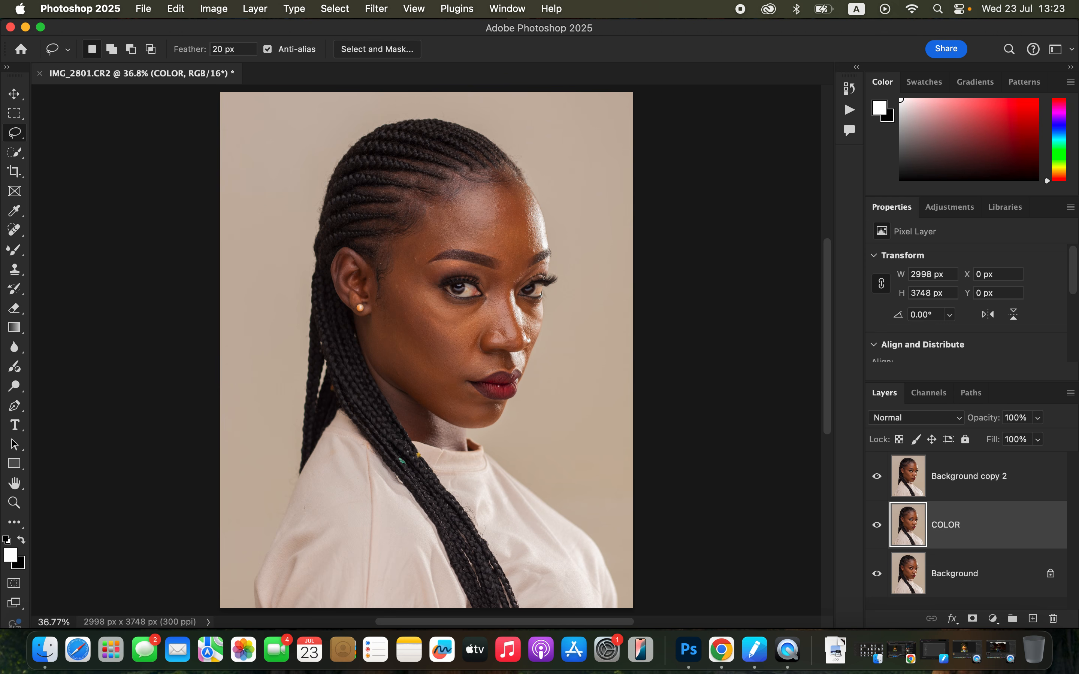
{"action": "double_click", "coordinate": [967, 476]}
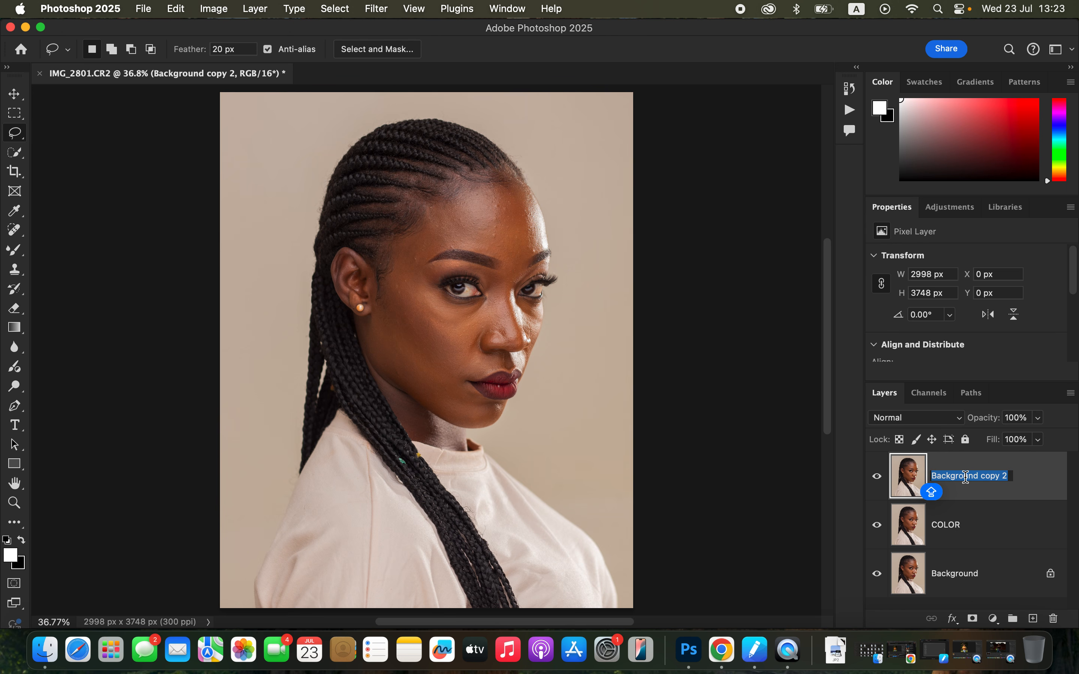
{"action": "type", "text": "TEXTURE"}
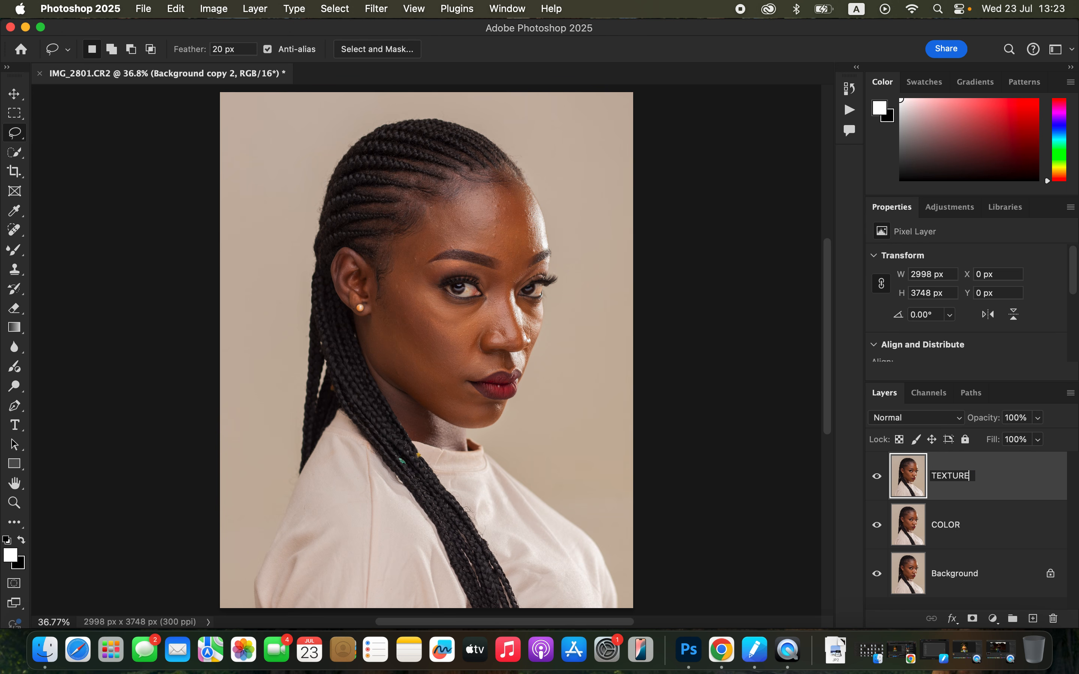
{"action": "key", "text": "Return"}
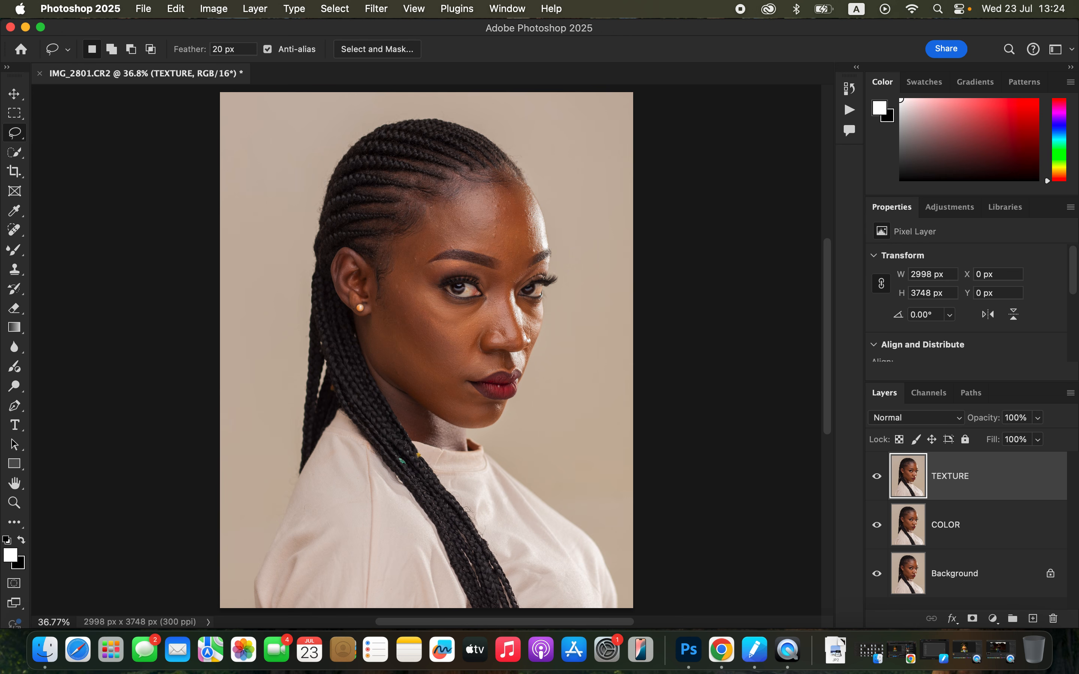
Hide the TEXTURE layer and open the Gaussian Blur filter for the COLOR layer
{"action": "left_click", "coordinate": [987, 531]}
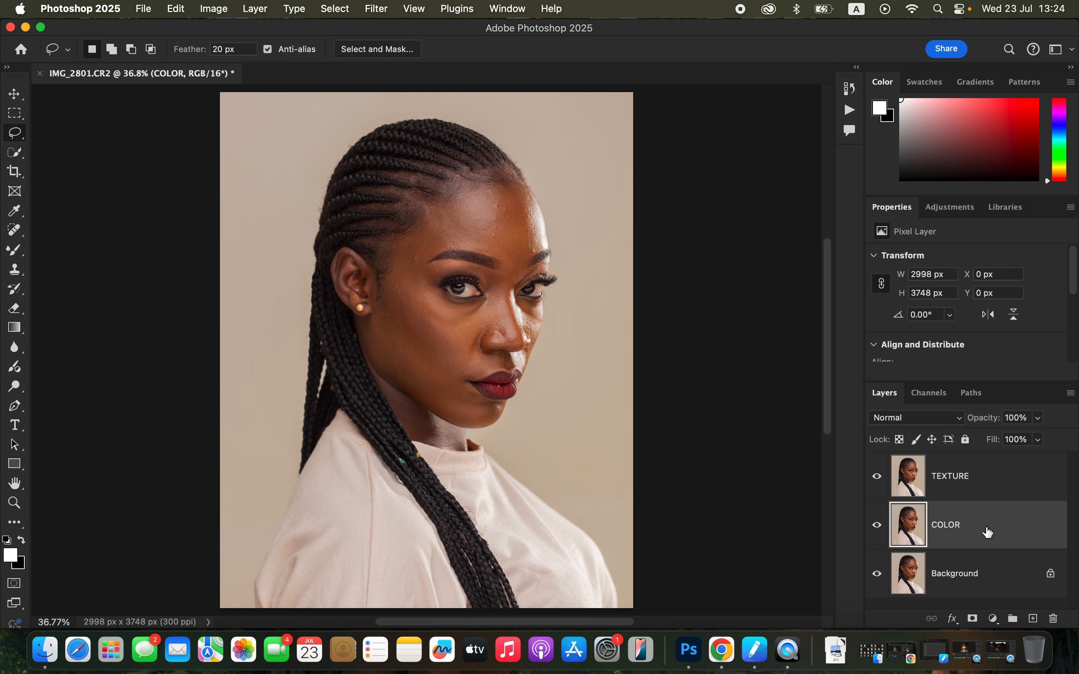
{"action": "left_click", "coordinate": [877, 477]}
{"action": "left_click", "coordinate": [378, 9]}
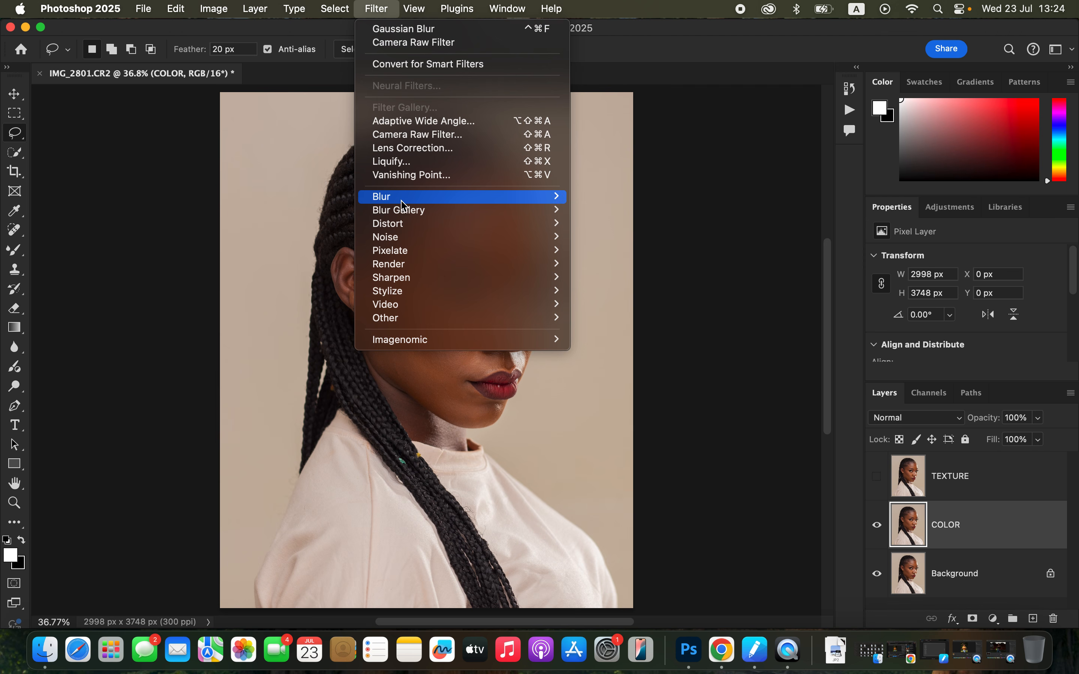
{"action": "mouse_move", "coordinate": [402, 198]}
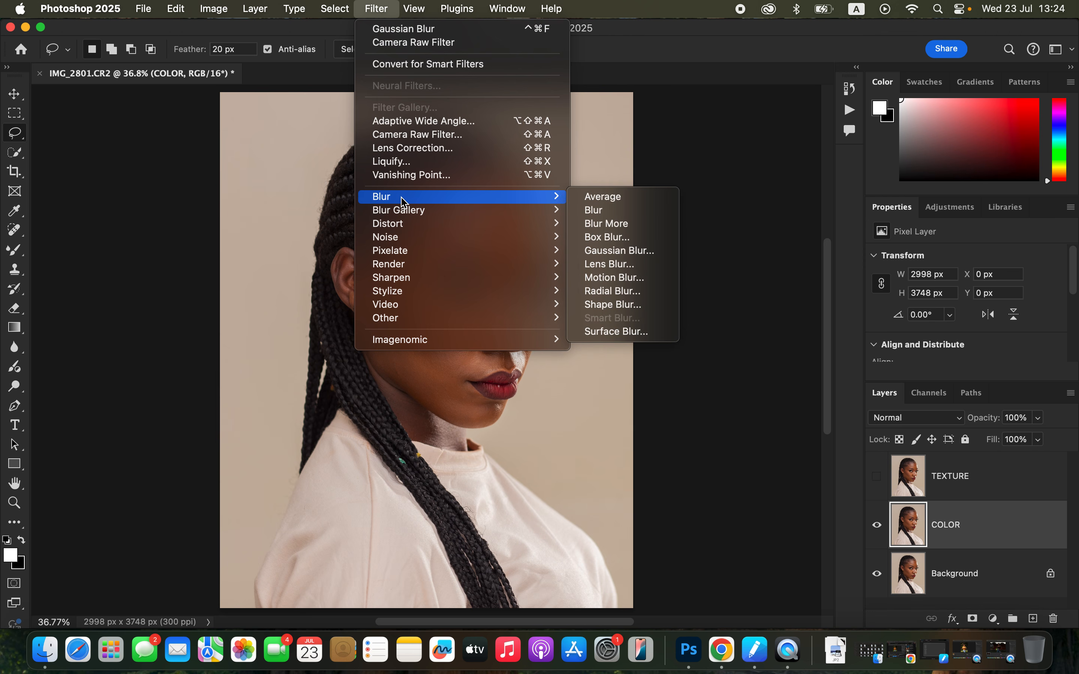
{"action": "left_click", "coordinate": [631, 251]}
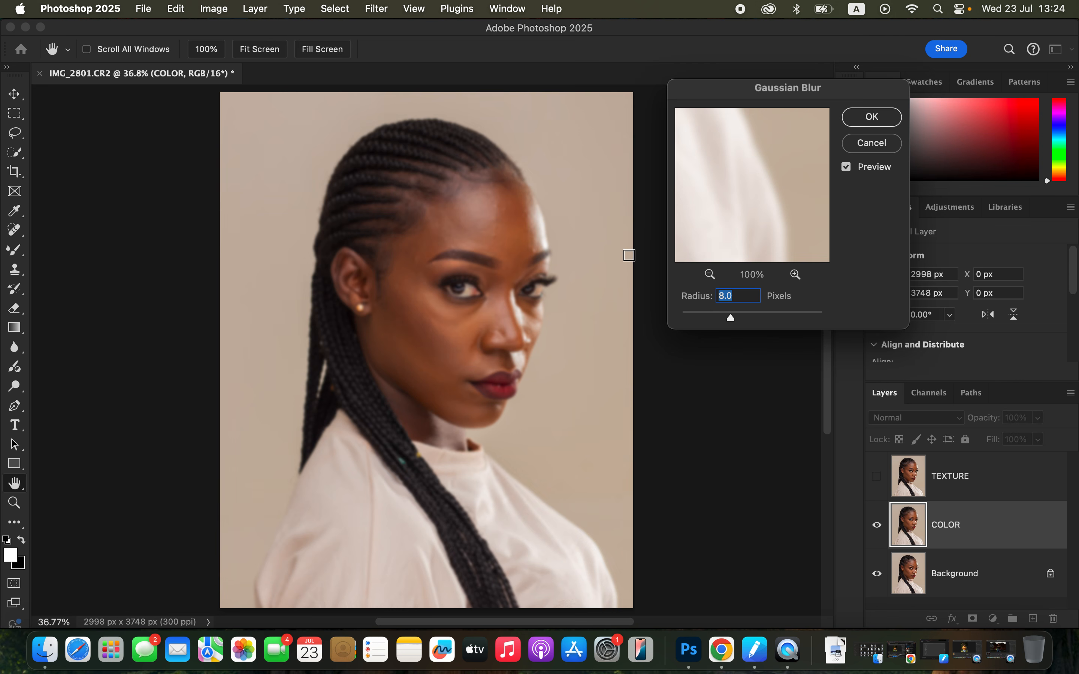
Preview the forehead at a 0.1 pixel radius, raise the radius until the skin texture blurs away, and apply the blur to COLOR
{"action": "left_click_drag", "start_coordinate": [730, 319], "coordinate": [682, 319]}
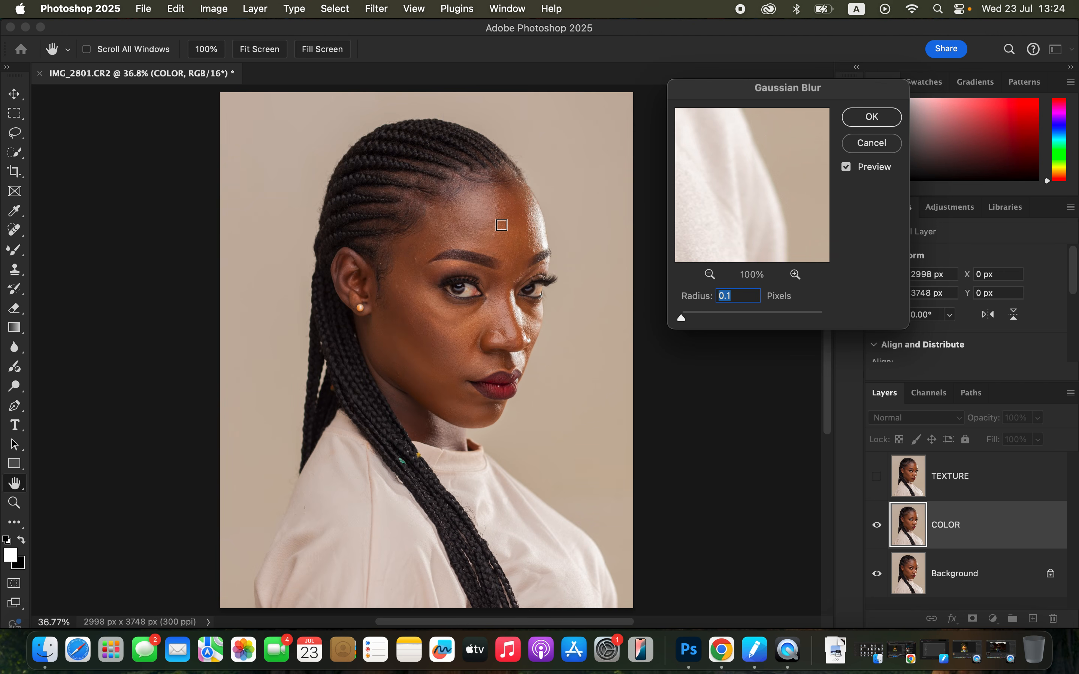
{"action": "left_click", "coordinate": [501, 228]}
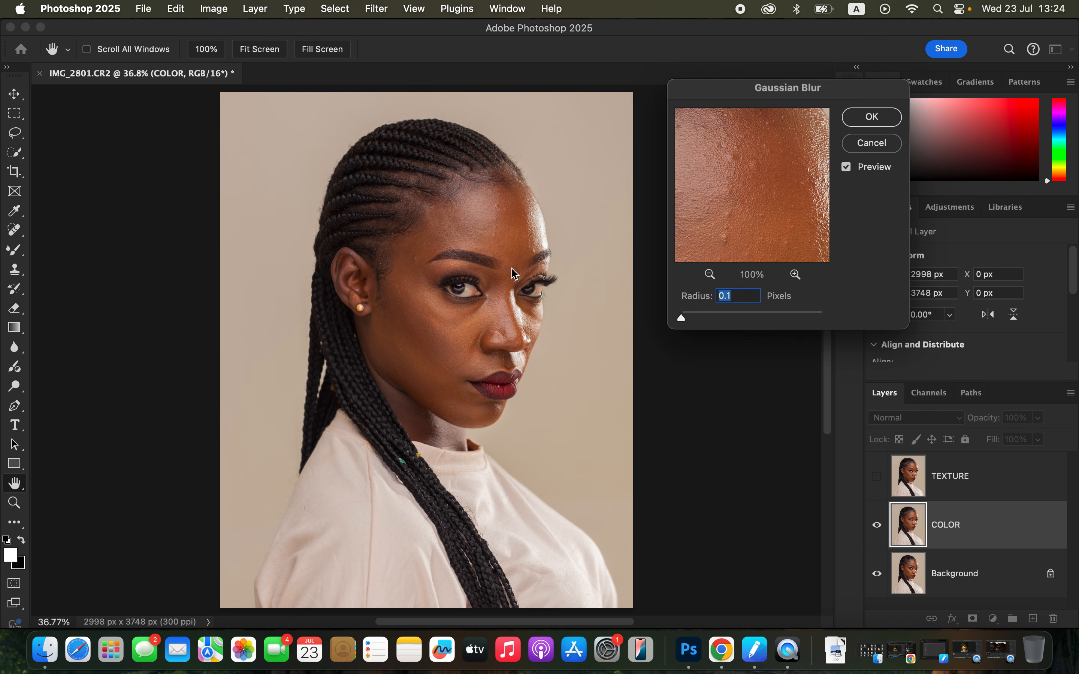
{"action": "left_click", "coordinate": [516, 236]}
{"action": "left_click", "coordinate": [526, 232]}
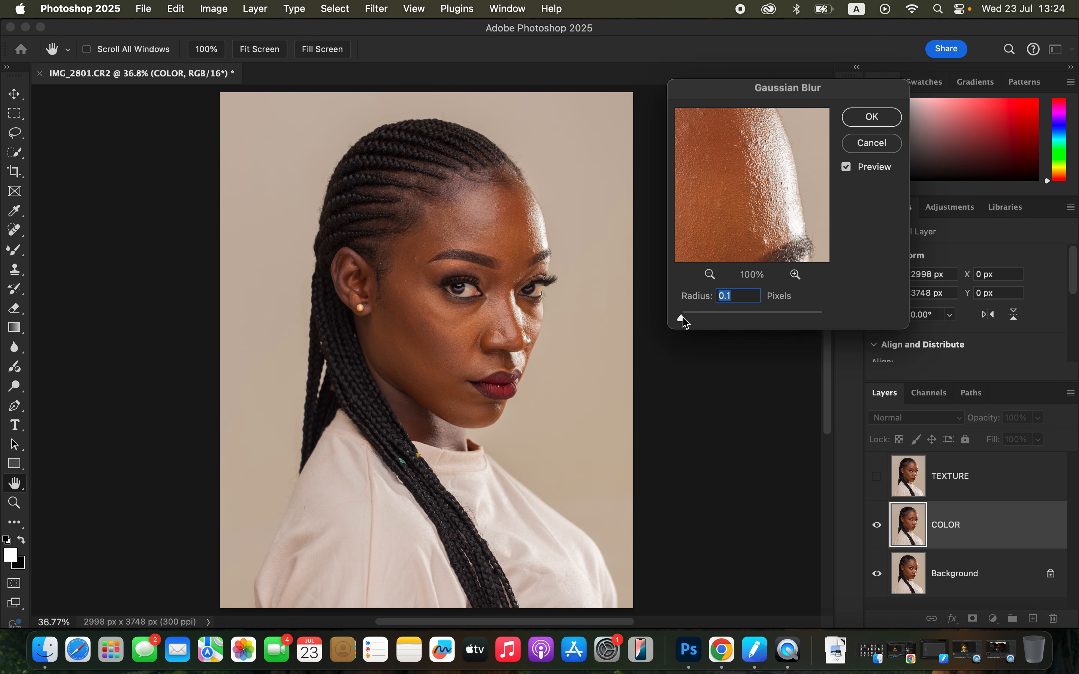
{"action": "left_click_drag", "start_coordinate": [685, 323], "coordinate": [695, 323]}
{"action": "left_click_drag", "start_coordinate": [690, 318], "coordinate": [715, 318]}
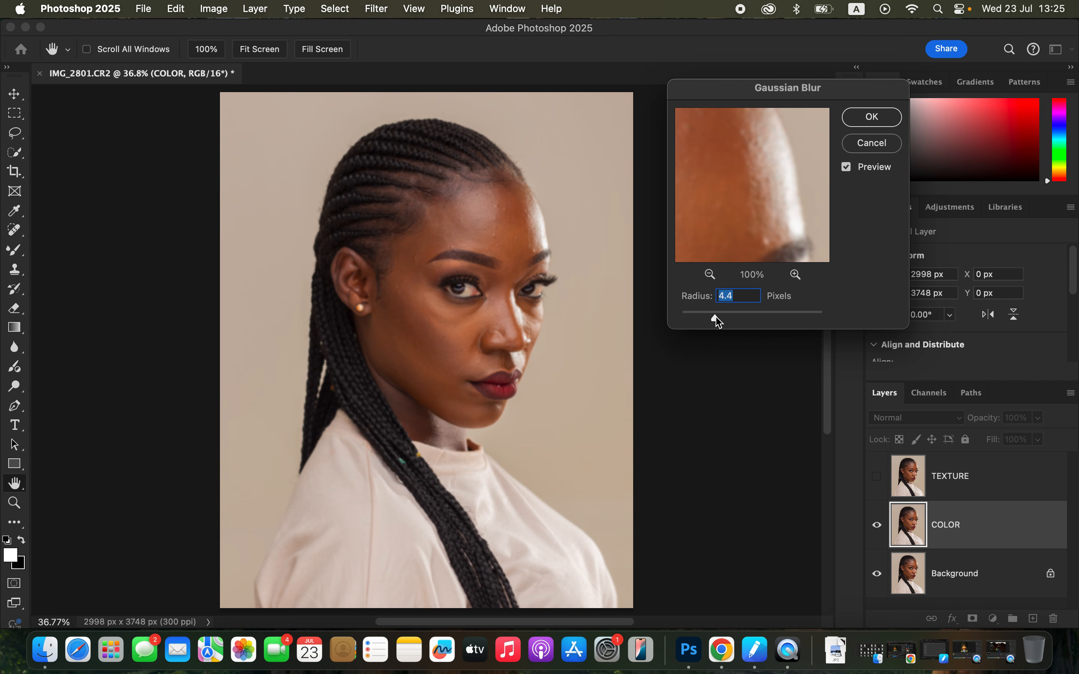
{"action": "left_click_drag", "start_coordinate": [715, 318], "coordinate": [727, 318]}
{"action": "left_click", "coordinate": [876, 119]}
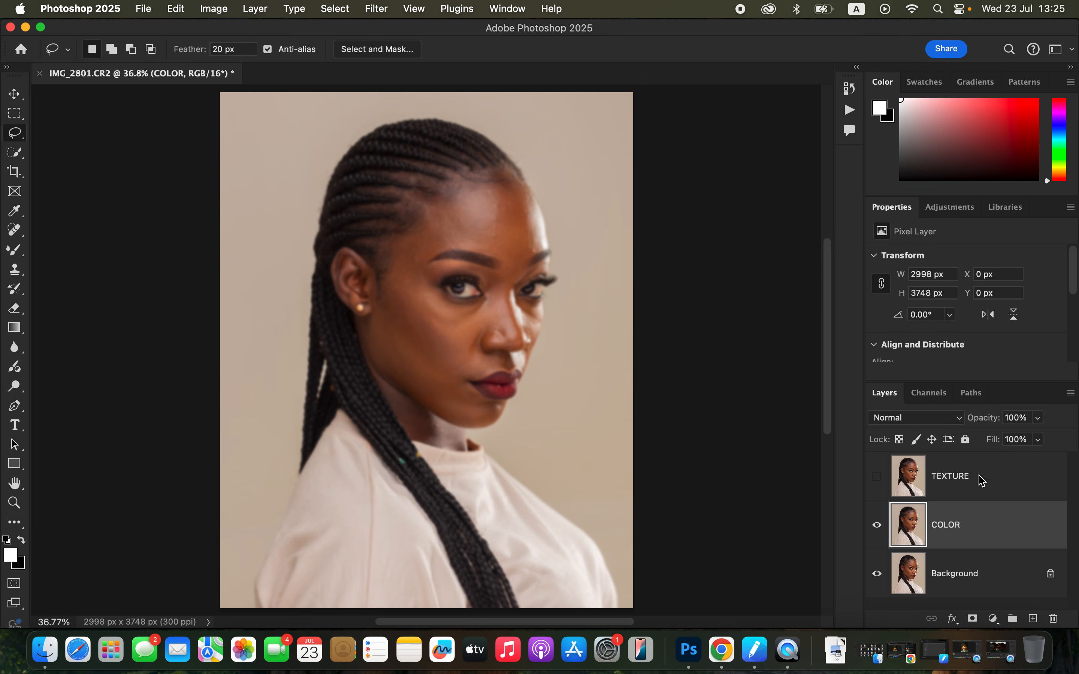
Make the TEXTURE layer visible and active, and open Apply Image for it with COLOR as the source layer
{"action": "left_click", "coordinate": [910, 491]}
{"action": "left_click", "coordinate": [877, 477]}
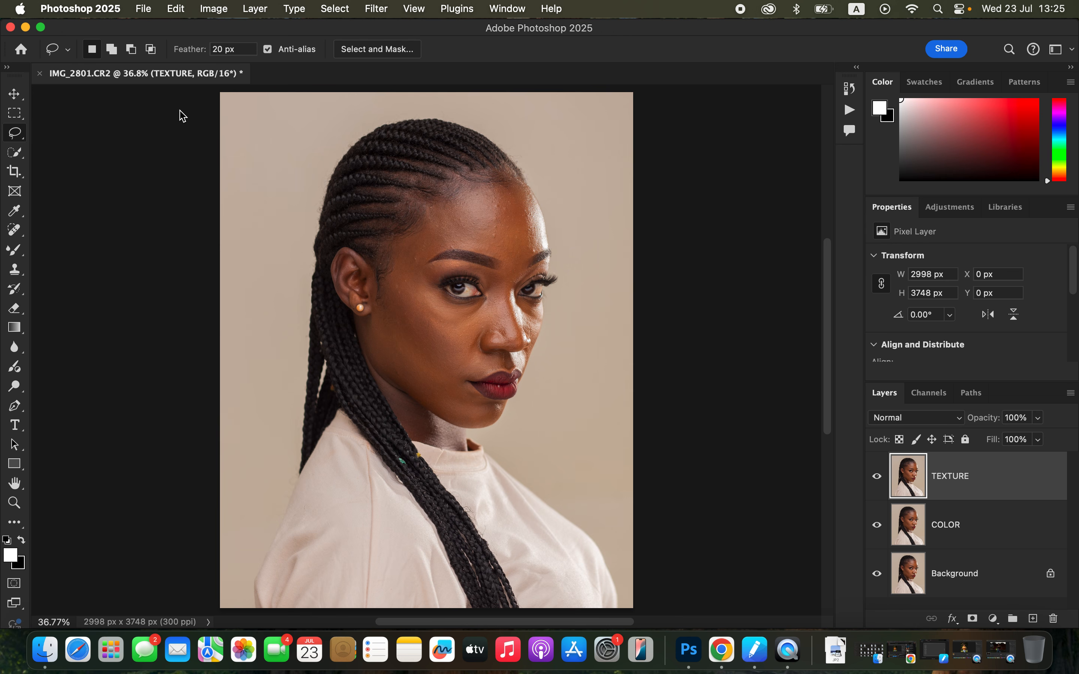
{"action": "left_click", "coordinate": [214, 9]}
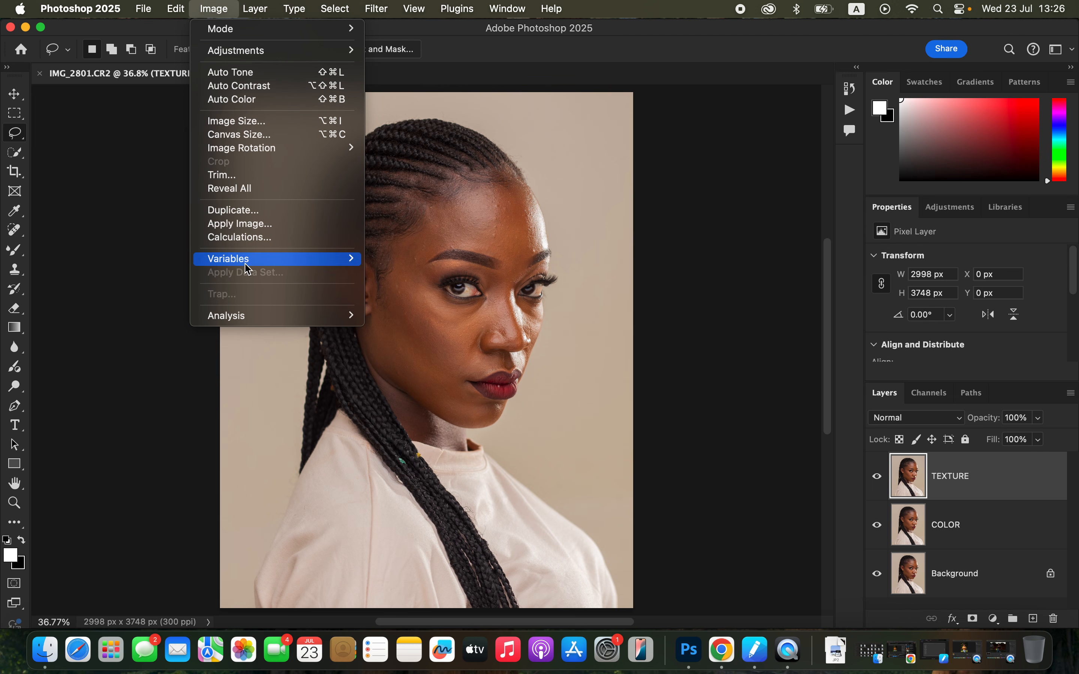
{"action": "left_click", "coordinate": [251, 227]}
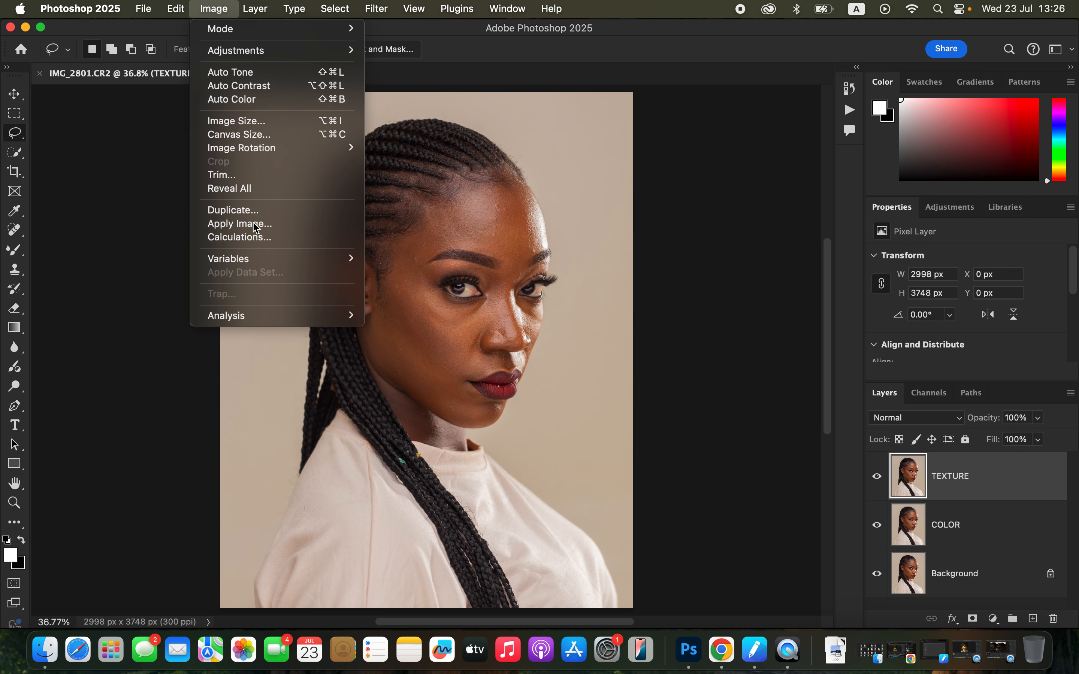
{"action": "left_click_drag", "start_coordinate": [707, 110], "coordinate": [702, 92]}
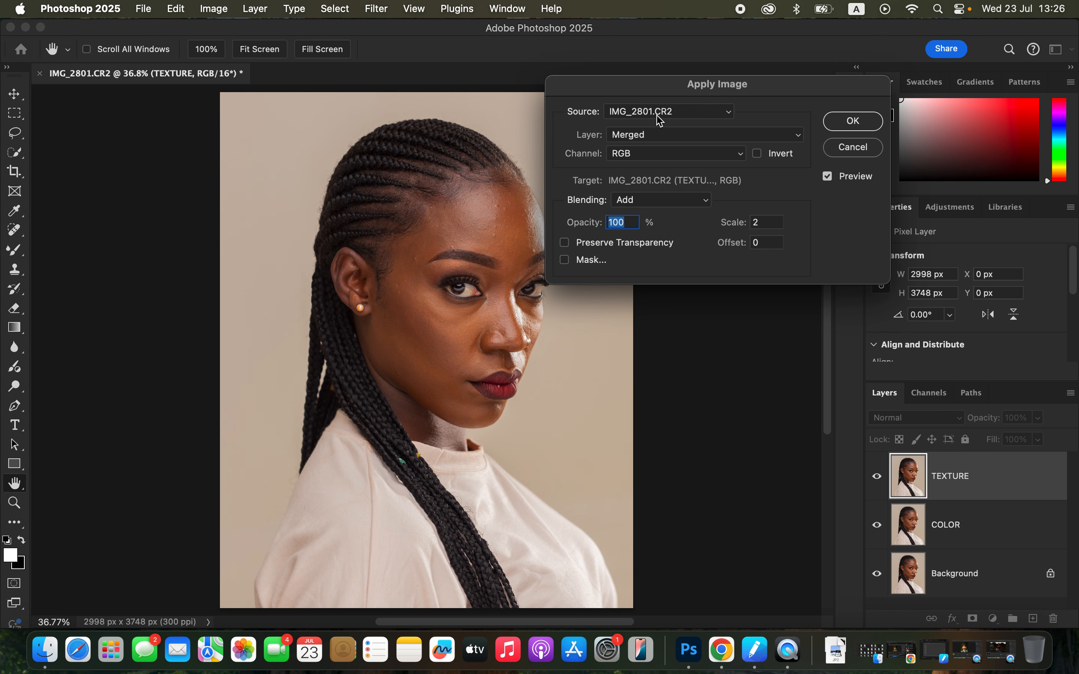
{"action": "left_click", "coordinate": [653, 136]}
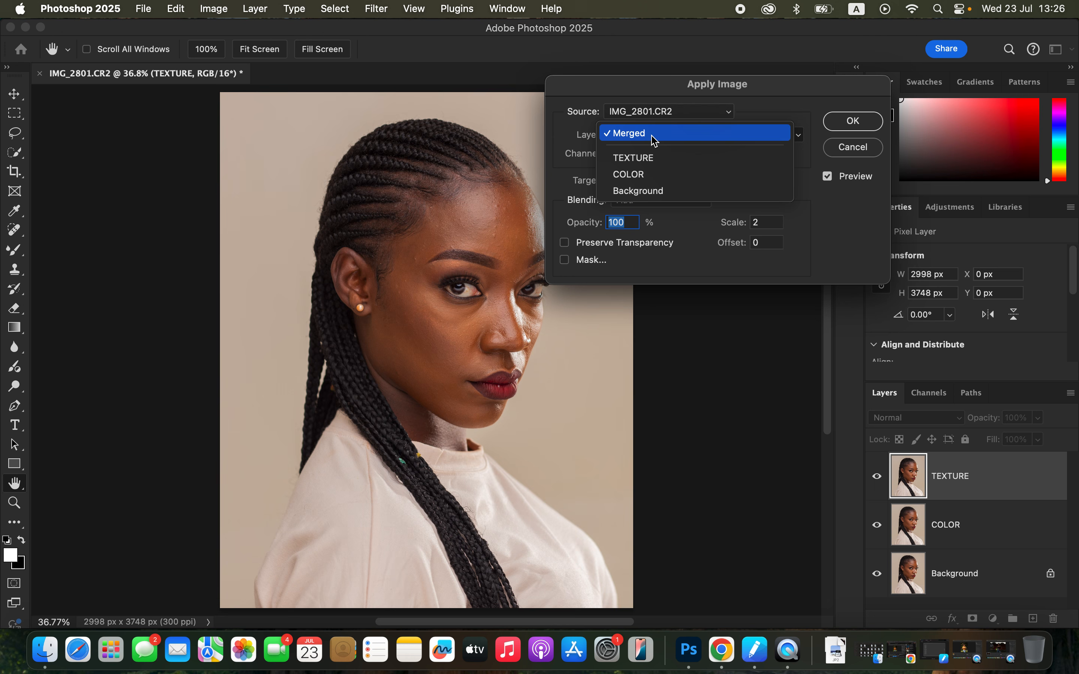
{"action": "left_click", "coordinate": [655, 177]}
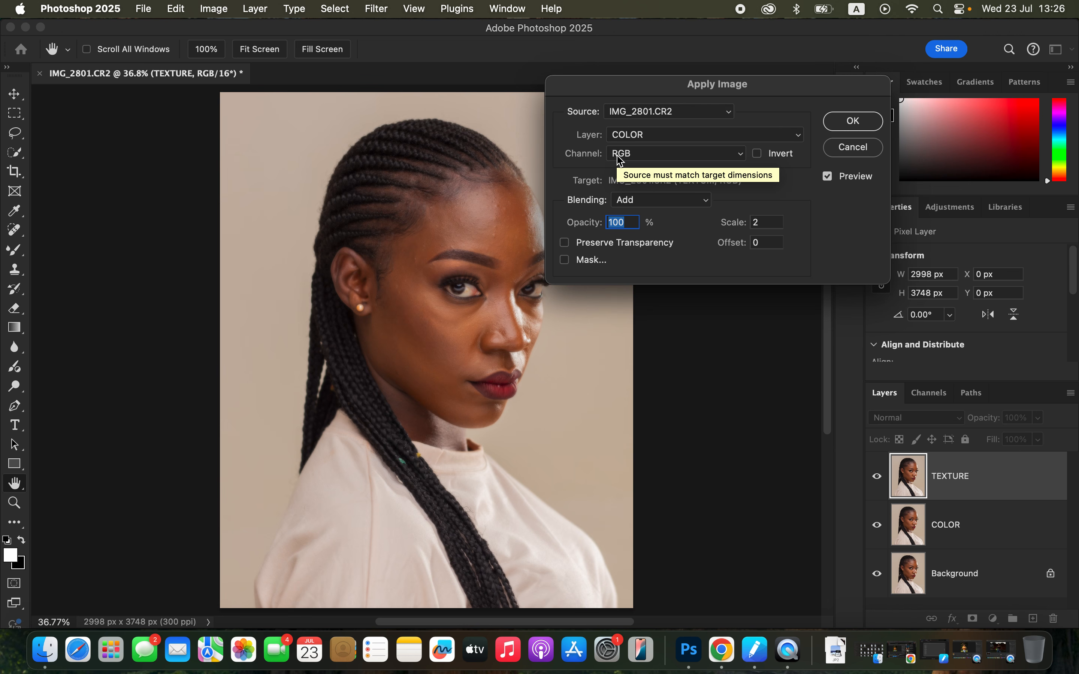
Keep the RGB channel and Add blending for Apply Image, and invert the source
{"action": "left_click", "coordinate": [646, 161]}
{"action": "left_click", "coordinate": [646, 157]}
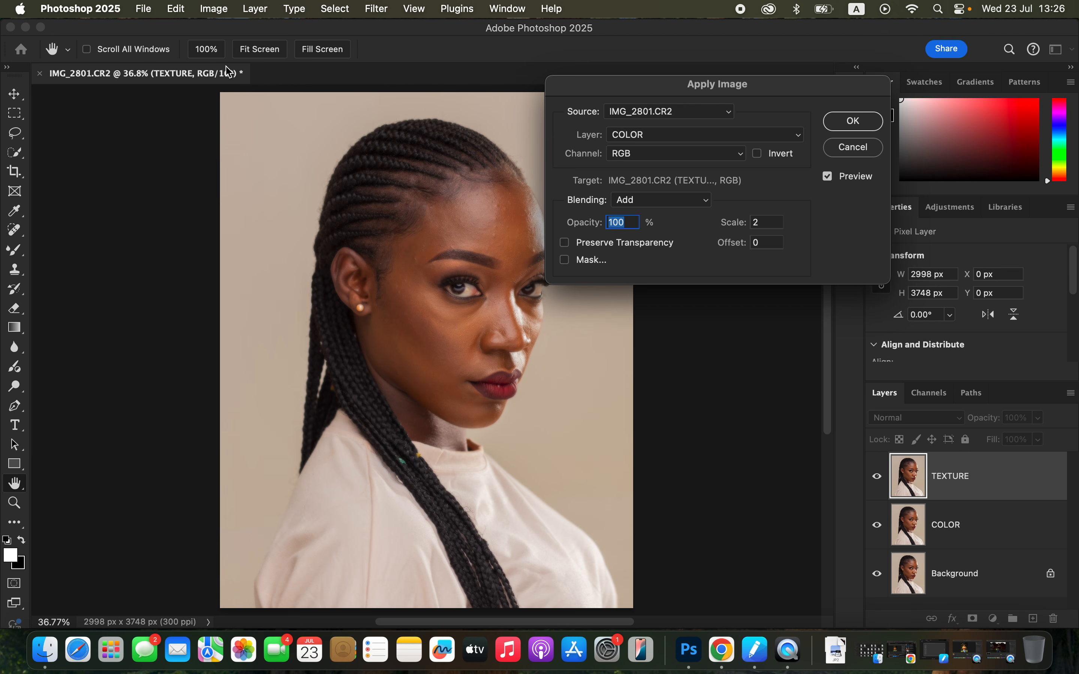
{"action": "left_click", "coordinate": [658, 202]}
{"action": "left_click", "coordinate": [657, 202]}
{"action": "left_click", "coordinate": [759, 156]}
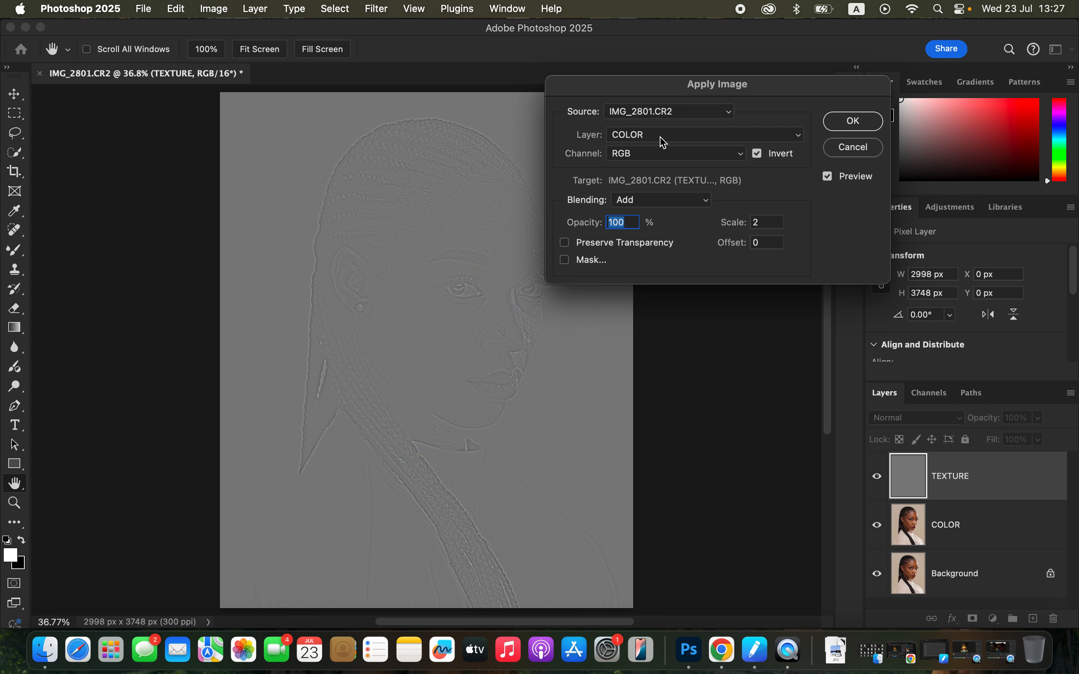
Try Subtract blending with Invert off, and go back to Add blending with Invert on
{"action": "left_click", "coordinate": [763, 156]}
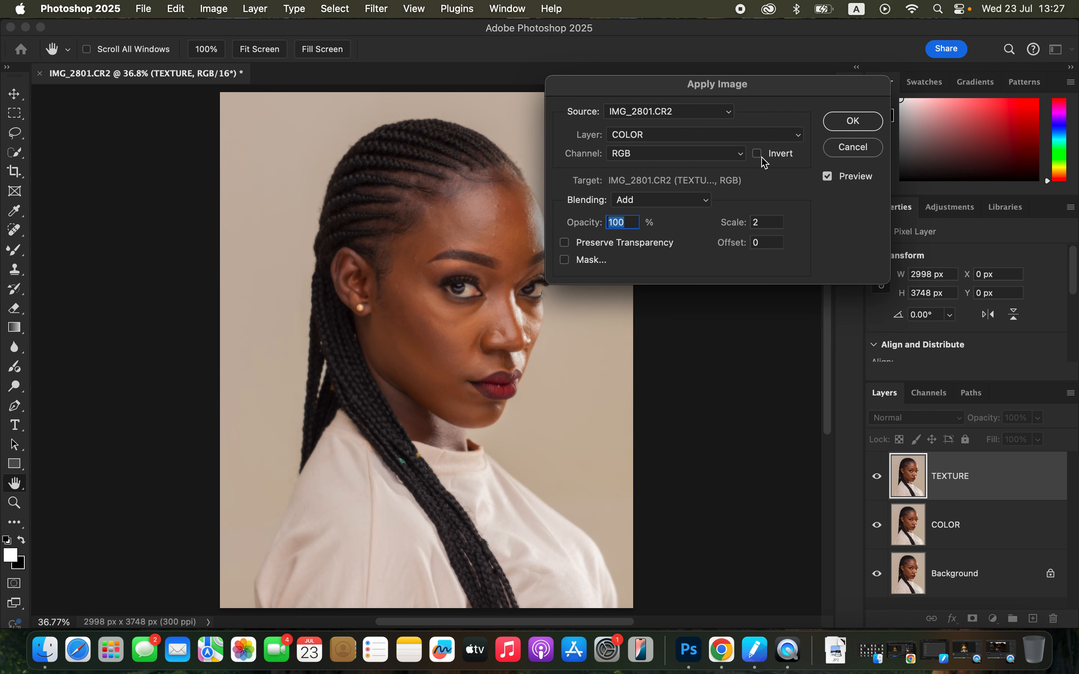
{"action": "left_click", "coordinate": [647, 201]}
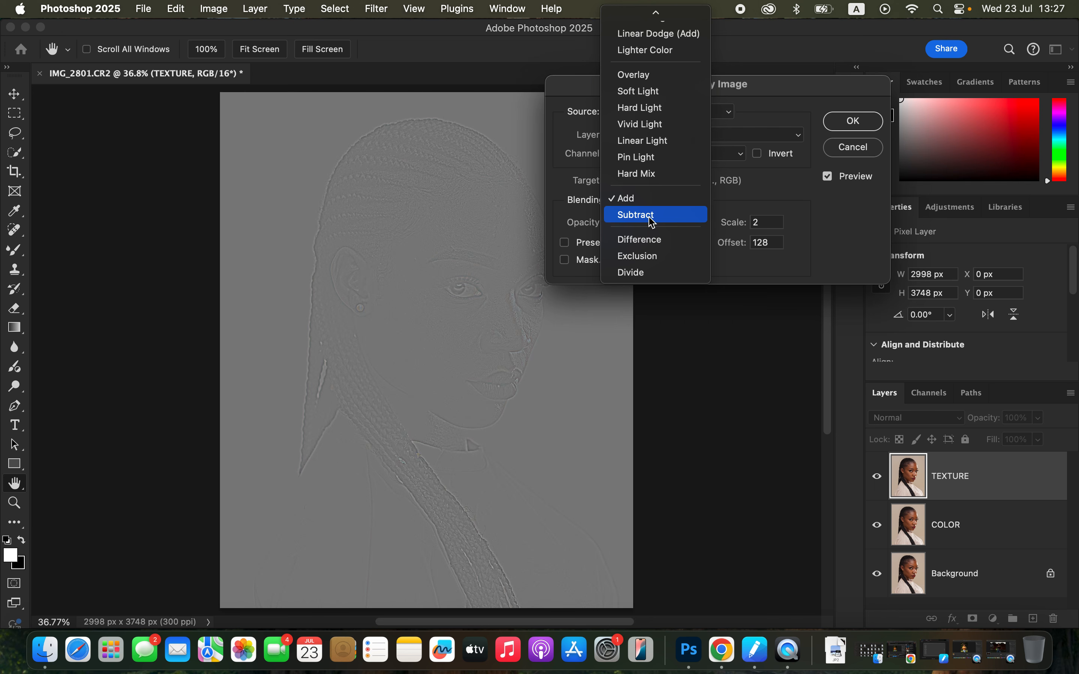
{"action": "left_click", "coordinate": [637, 215]}
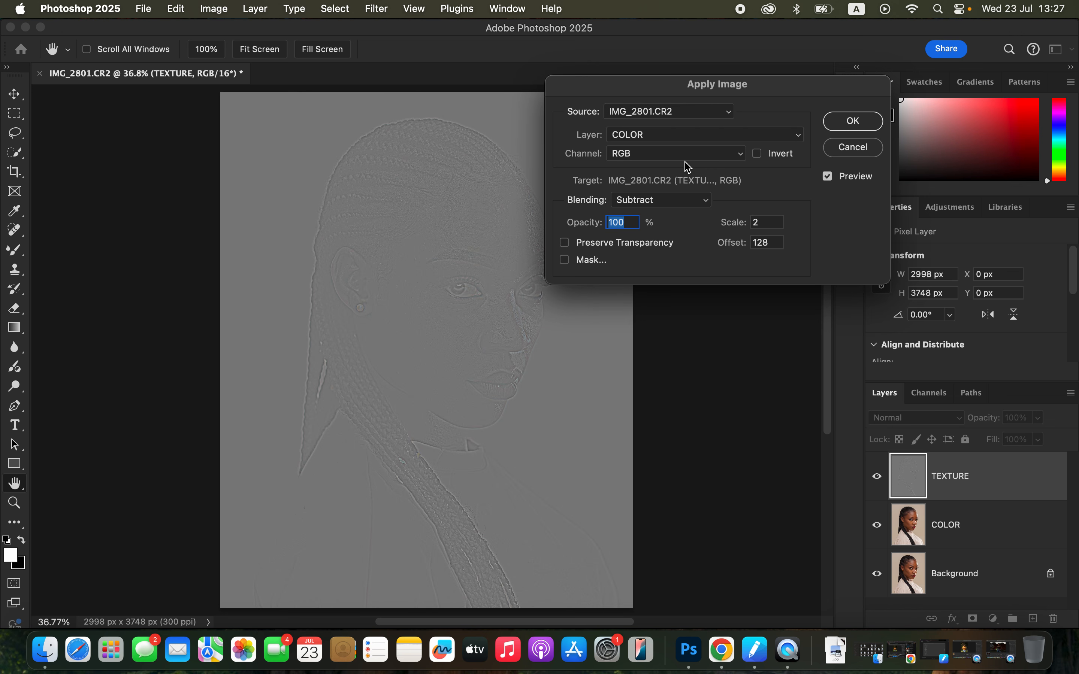
{"action": "left_click", "coordinate": [664, 203]}
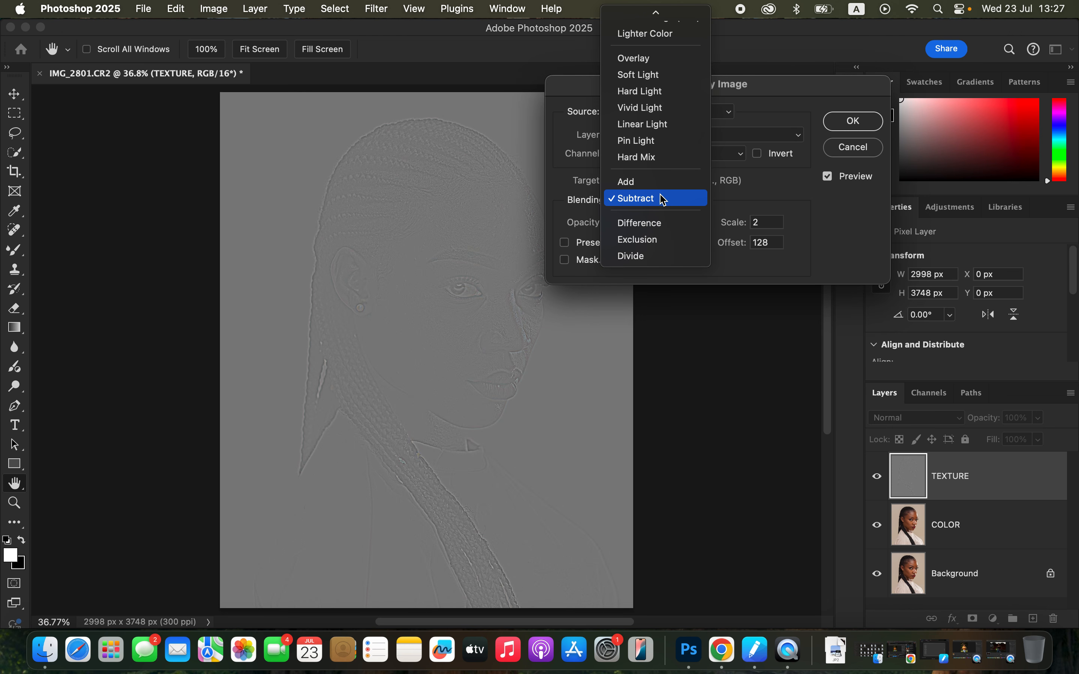
{"action": "left_click", "coordinate": [655, 182]}
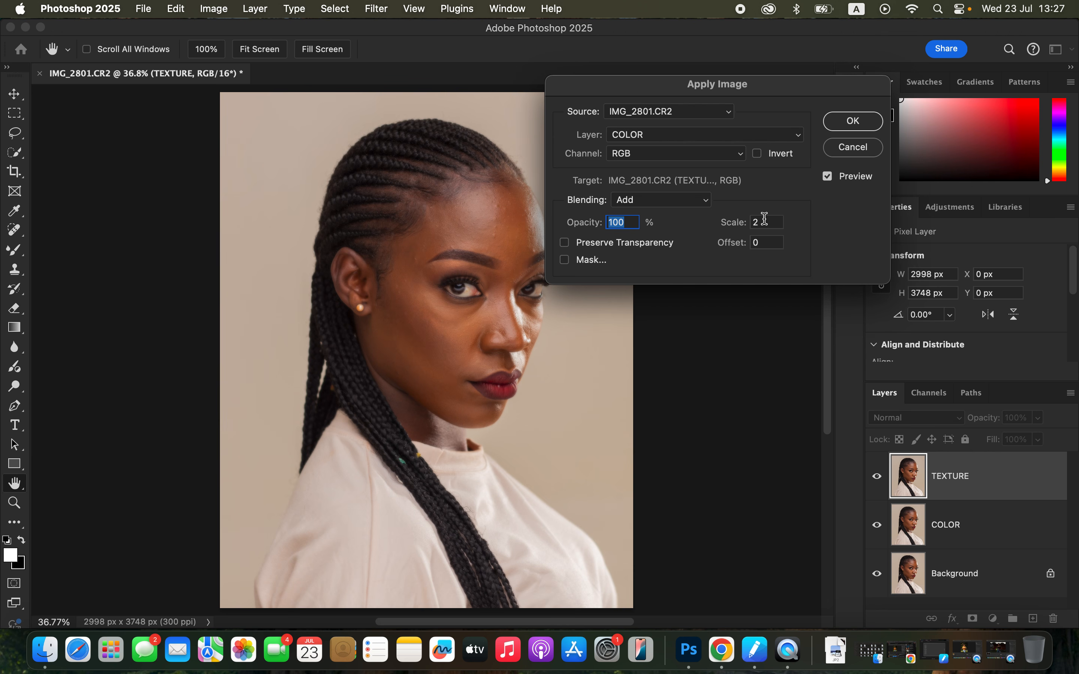
{"action": "left_click", "coordinate": [758, 156]}
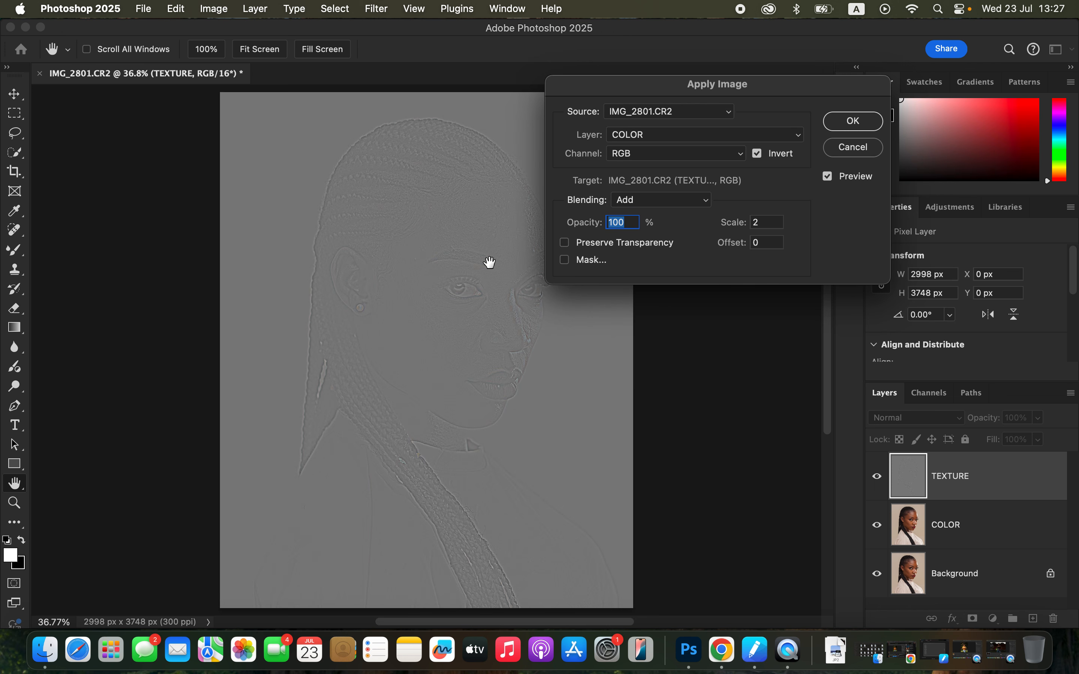
Confirm Apply Image on the TEXTURE layer and set the layer's blend mode to Linear Light
{"action": "left_click", "coordinate": [847, 125]}
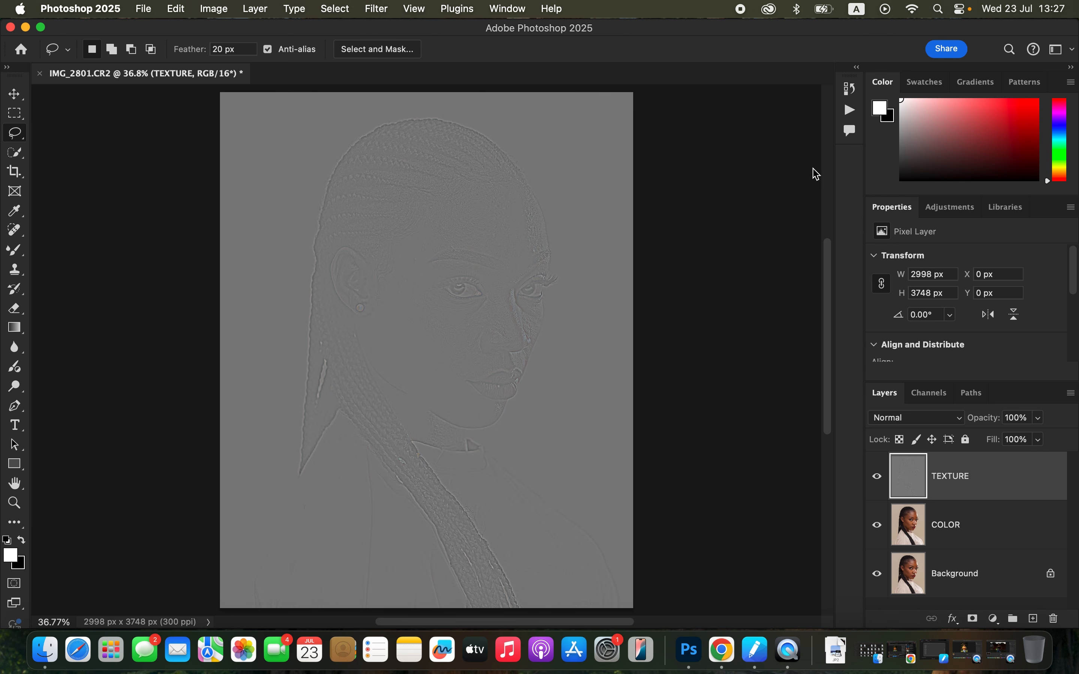
{"action": "left_click", "coordinate": [920, 423]}
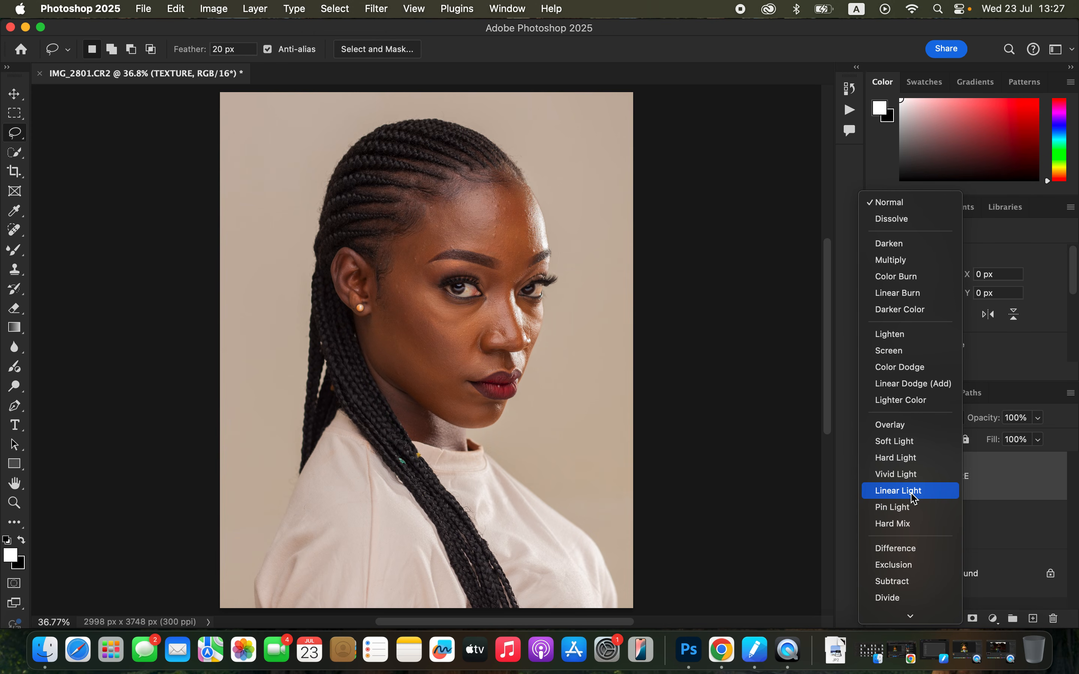
{"action": "left_click", "coordinate": [915, 499]}
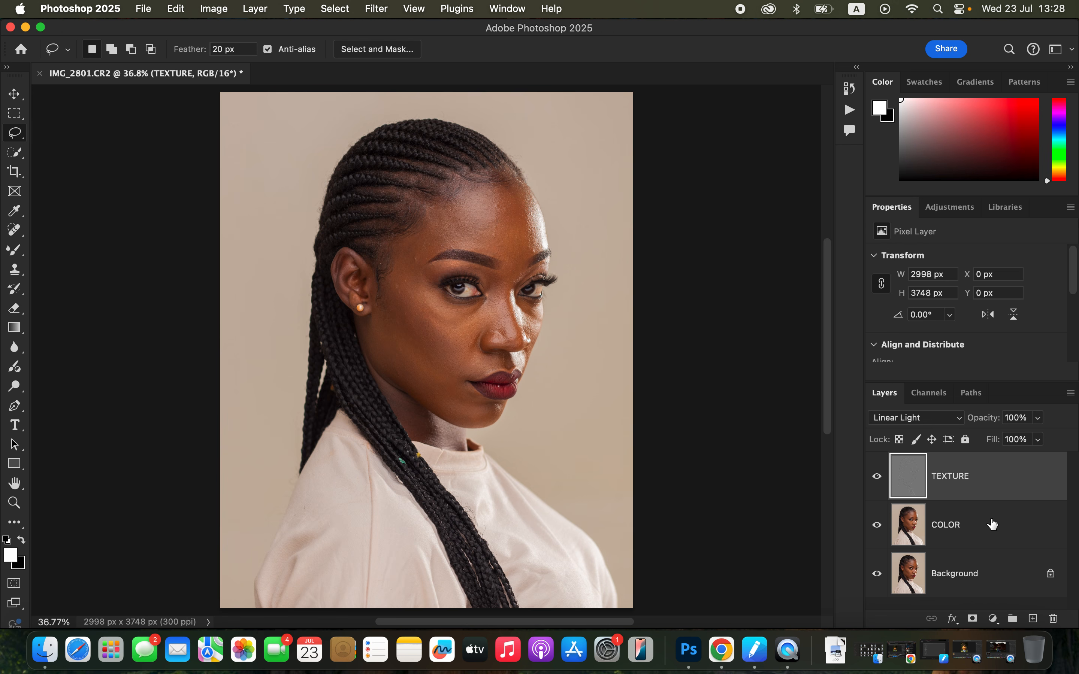
Group the TEXTURE and COLOR layers together and name the group FREQ SEP
{"action": "left_click", "coordinate": [998, 530], "text": "shift"}
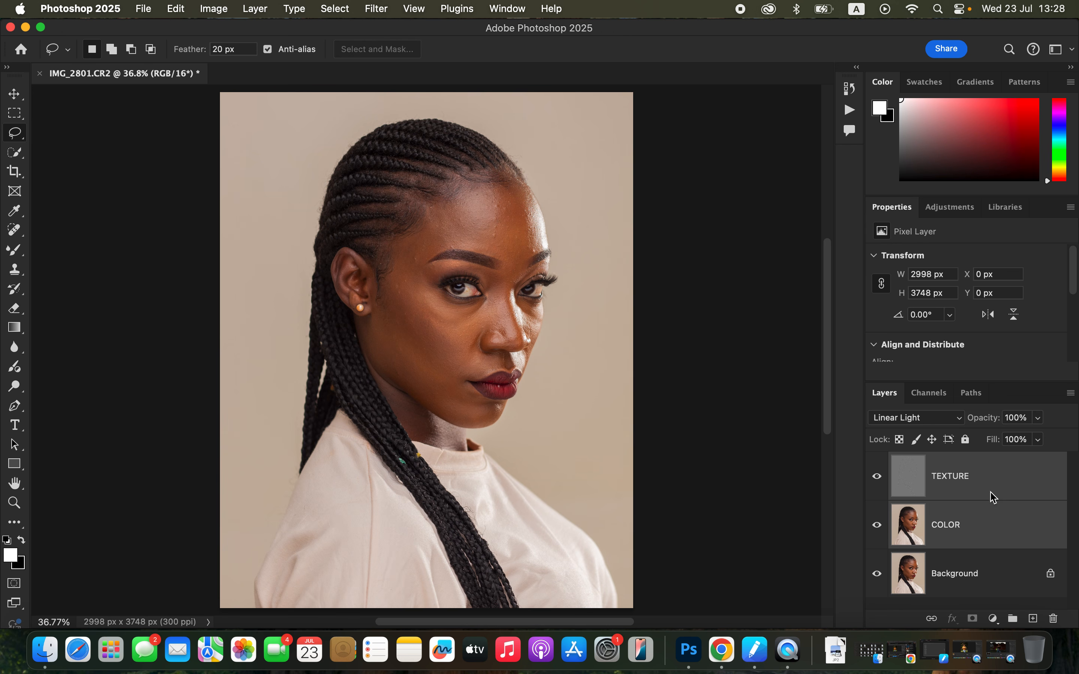
{"action": "left_click_drag", "start_coordinate": [1010, 496], "coordinate": [1015, 619]}
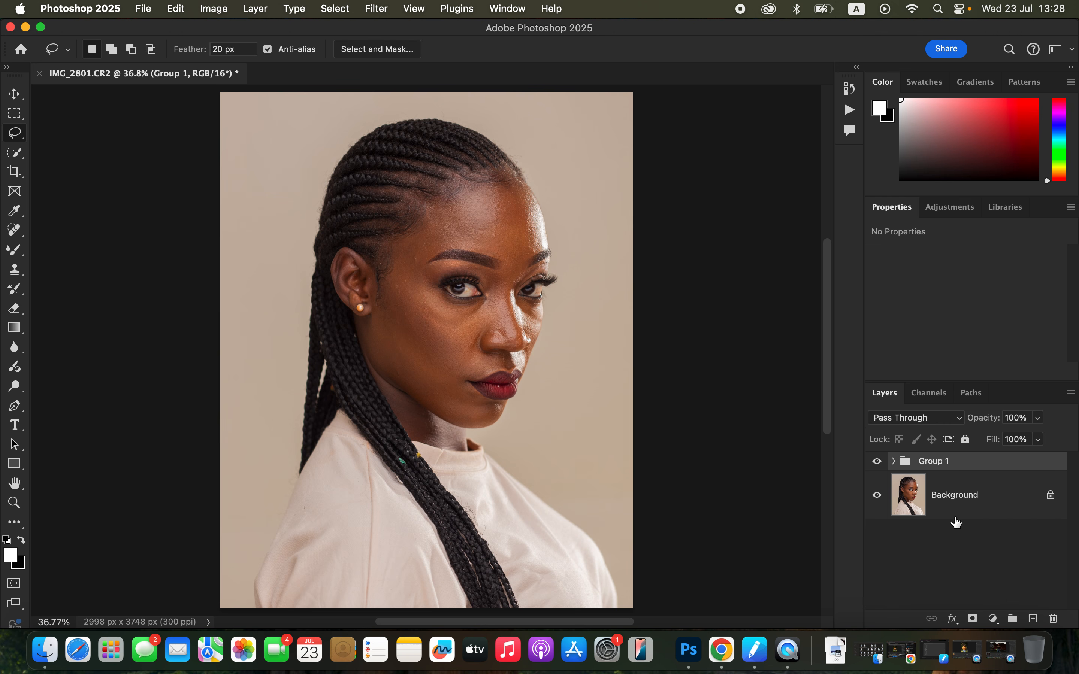
{"action": "double_click", "coordinate": [936, 462]}
{"action": "key", "text": "Caps_Lock"}
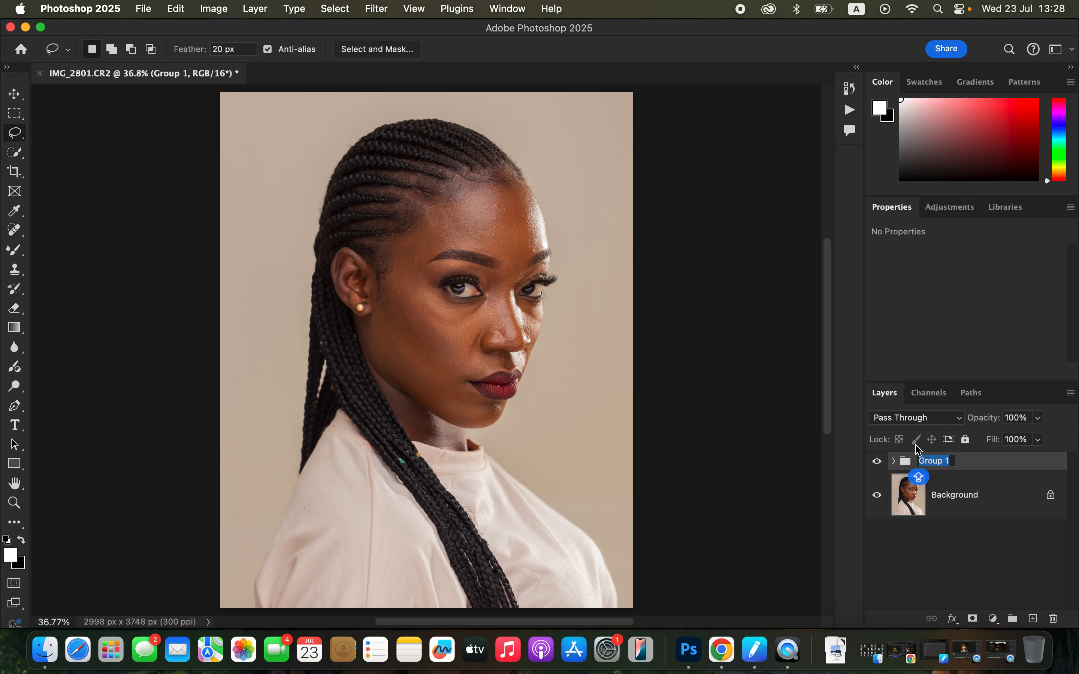
{"action": "type", "text": "FREQ"}
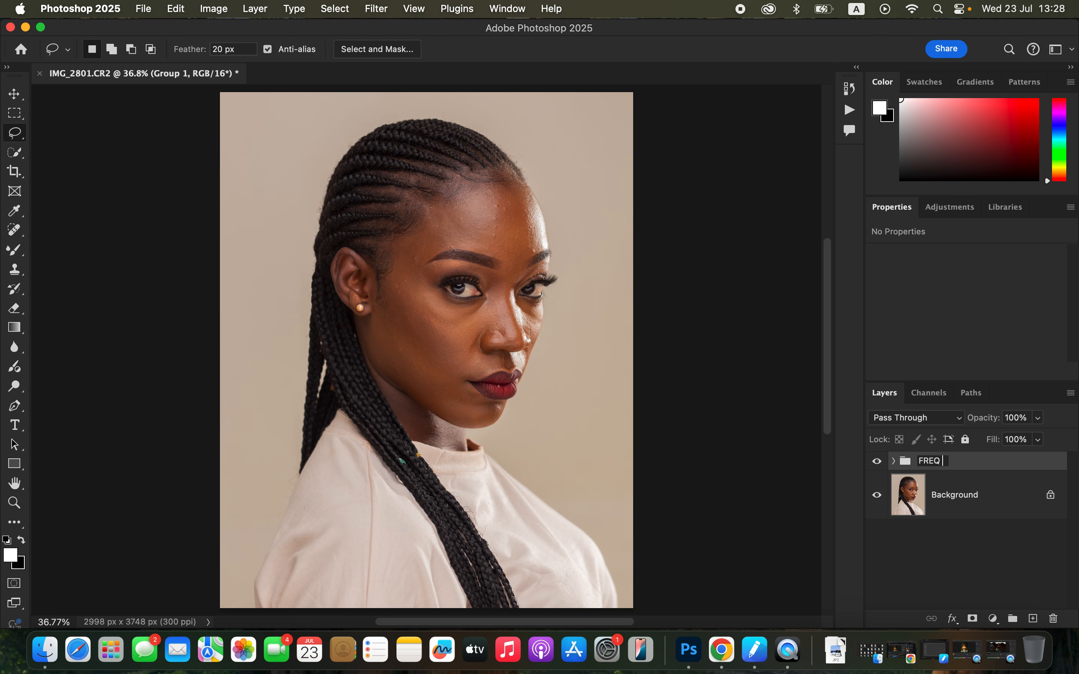
{"action": "type", "text": " SEP"}
{"action": "key", "text": "Return"}
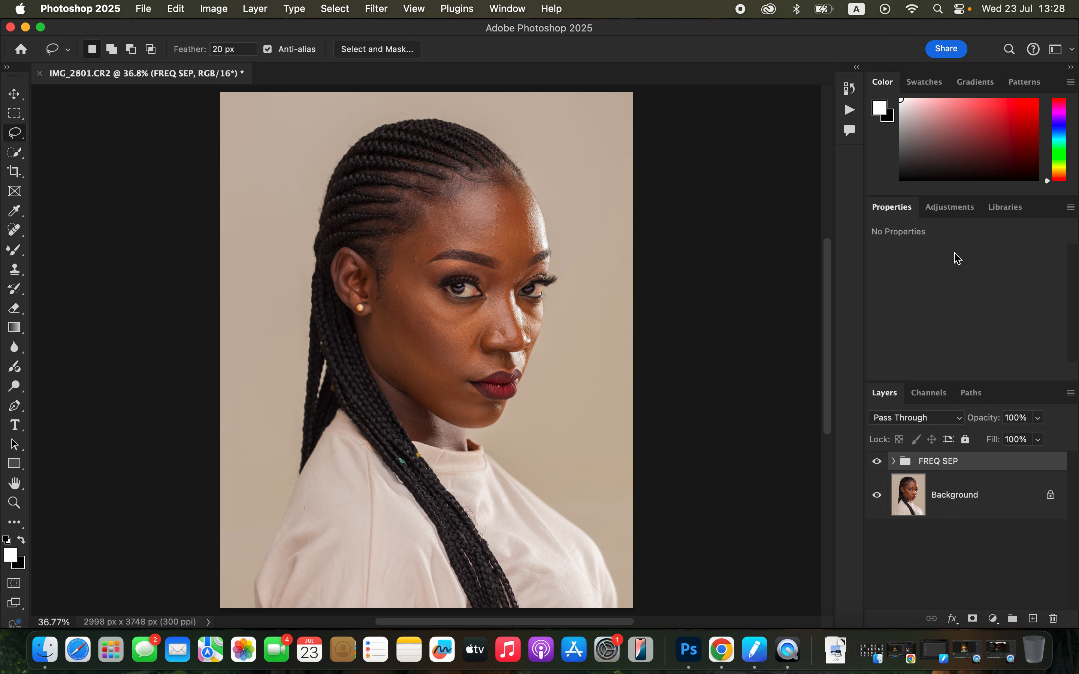
Expand the FREQ SEP group and check TEXTURE and COLOR separately by toggling their visibility with Background hidden, restoring all layers
{"action": "left_click", "coordinate": [893, 461]}
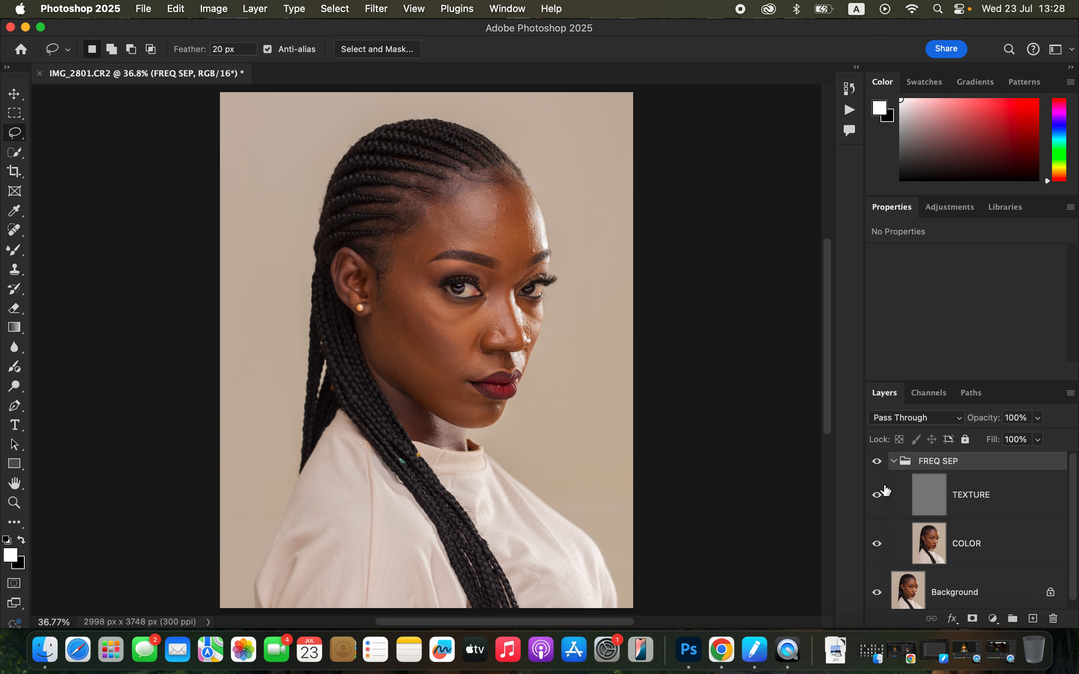
{"action": "left_click", "coordinate": [882, 593]}
{"action": "left_click", "coordinate": [893, 462]}
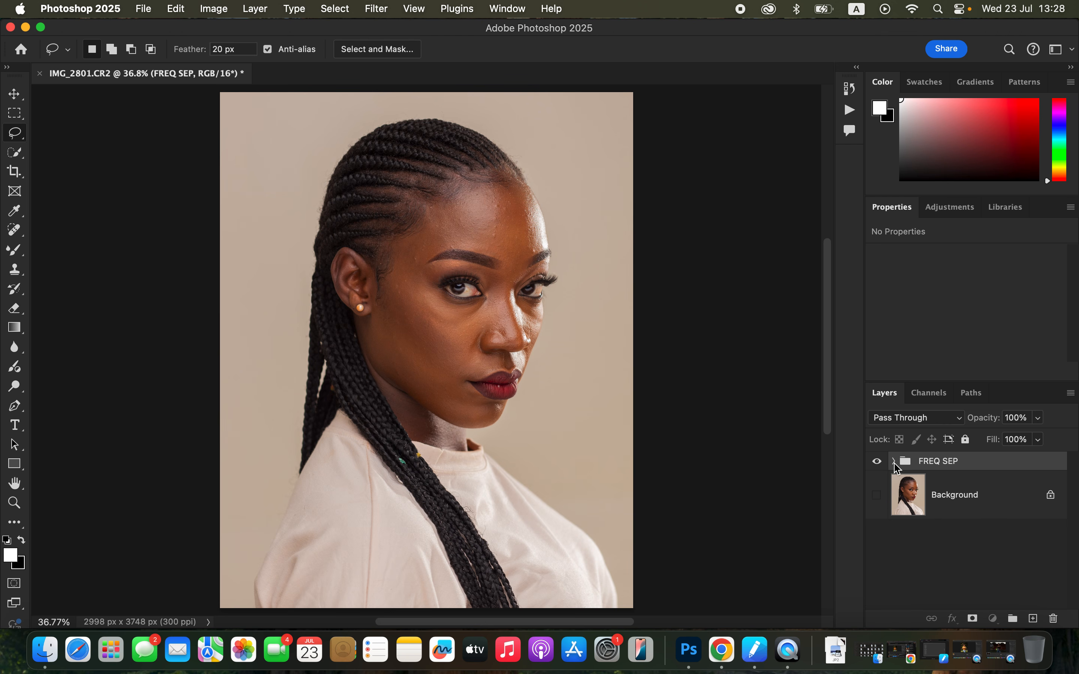
{"action": "left_click", "coordinate": [895, 462]}
{"action": "left_click", "coordinate": [877, 496]}
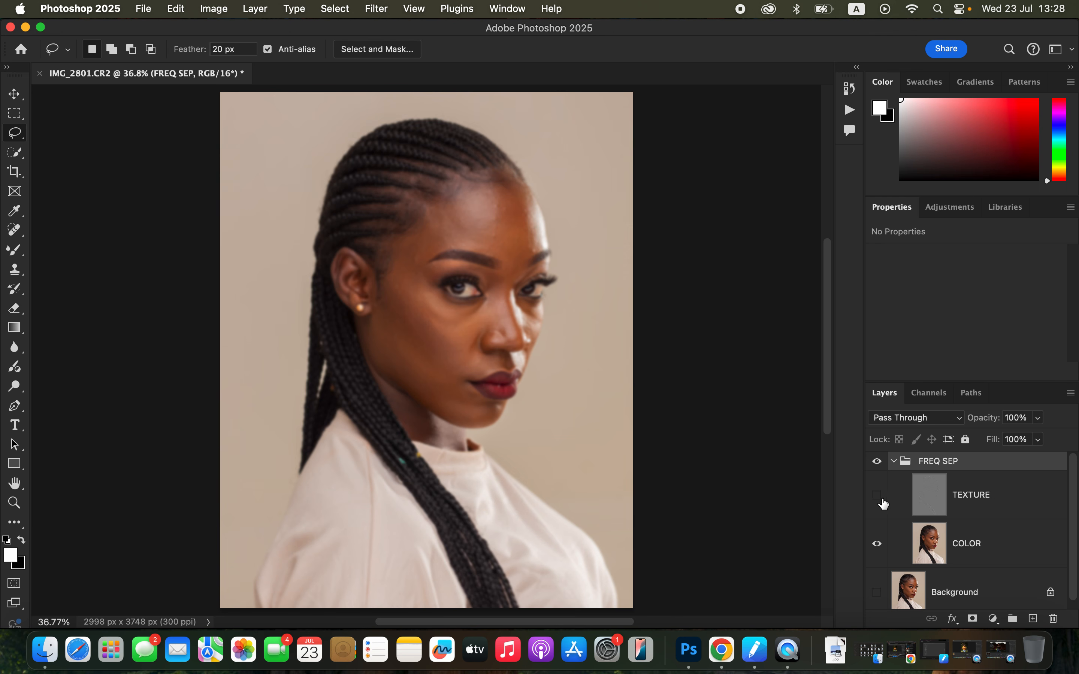
{"action": "left_click", "coordinate": [877, 496]}
{"action": "left_click", "coordinate": [877, 544]}
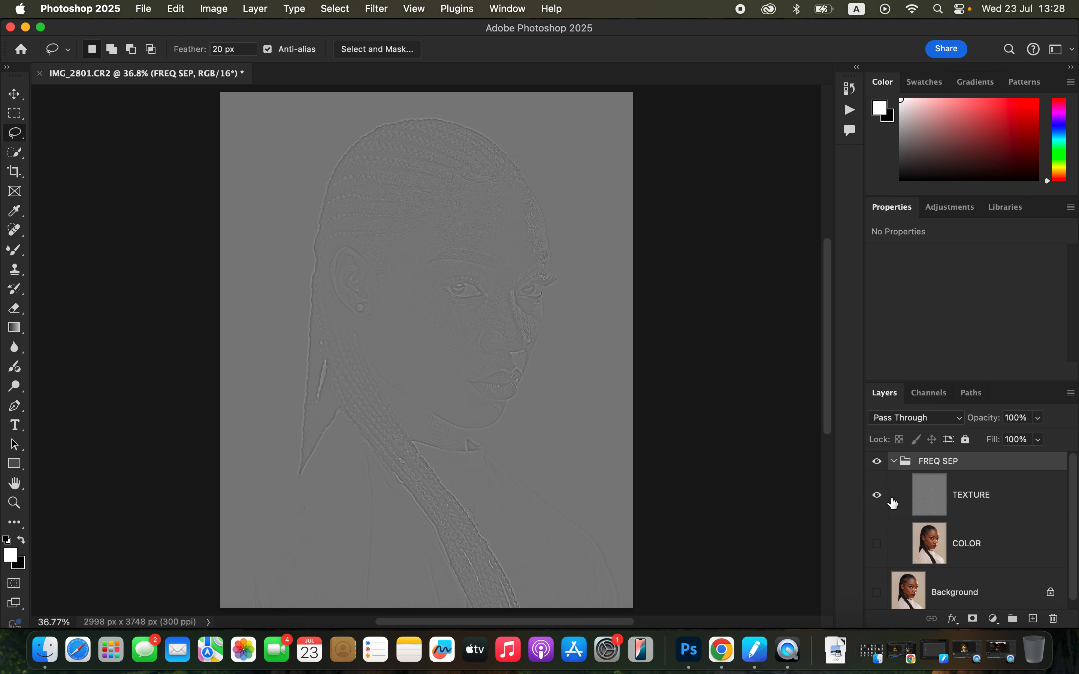
{"action": "left_click", "coordinate": [878, 545]}
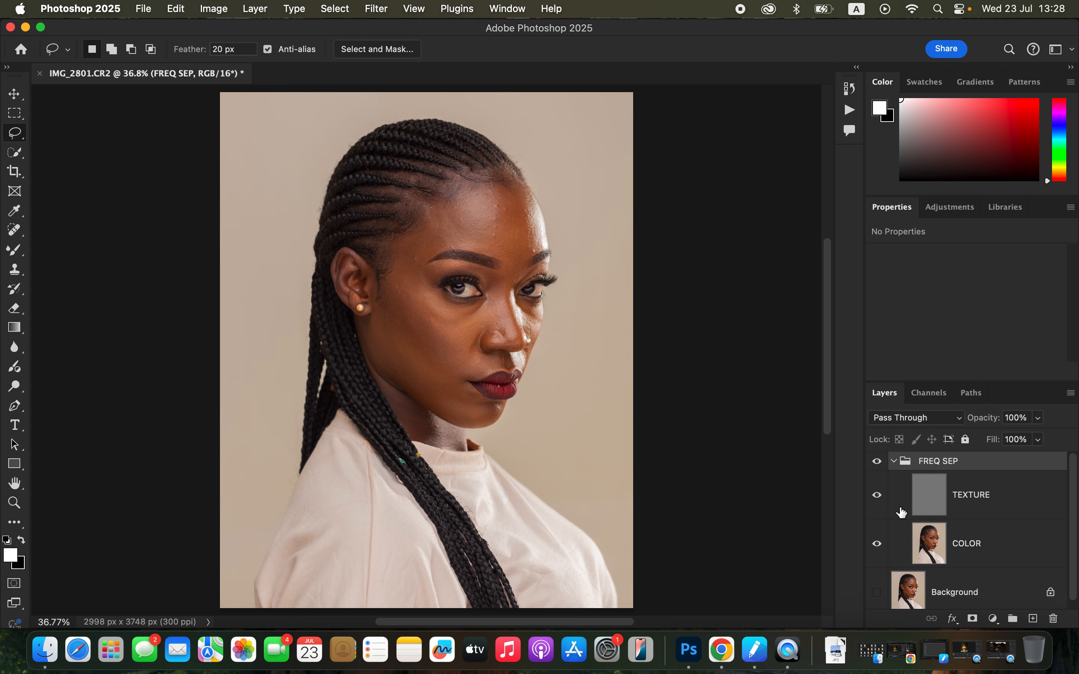
{"action": "left_click", "coordinate": [878, 593]}
Make the COLOR layer active, hide the TEXTURE layer and switch to the Mixer Brush tool
{"action": "left_click", "coordinate": [992, 552]}
{"action": "left_click", "coordinate": [877, 495]}
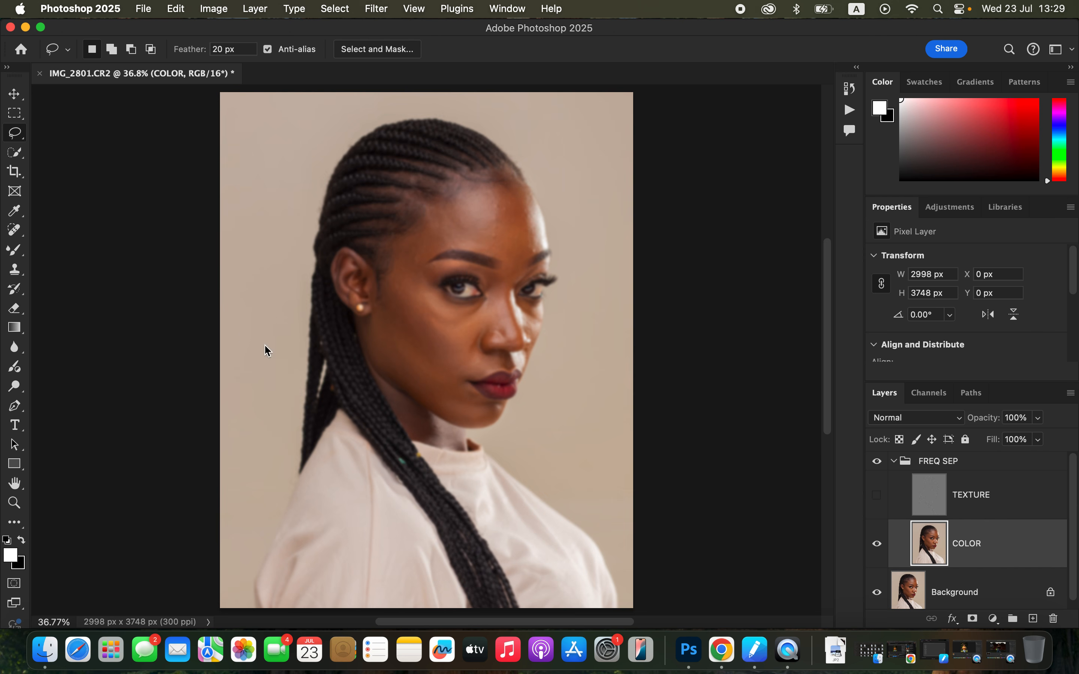
{"action": "left_click", "coordinate": [13, 256]}
{"action": "left_click", "coordinate": [49, 290]}
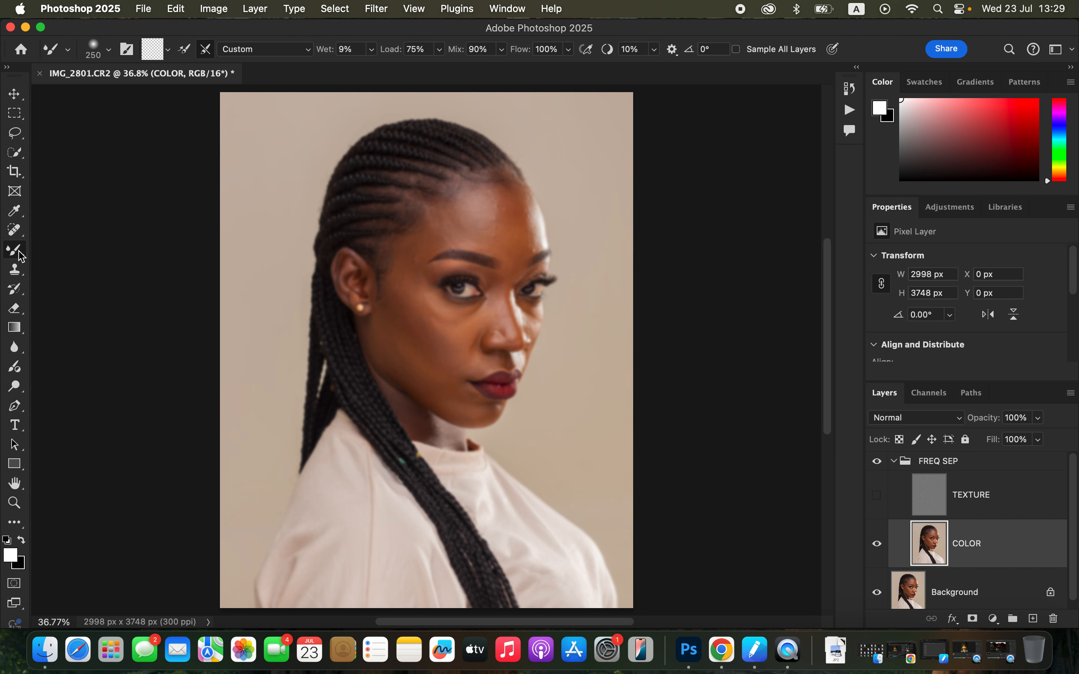
Review the Mixer Brush's size, hardness and tip shape as well as its brush load options
{"action": "left_click", "coordinate": [108, 50]}
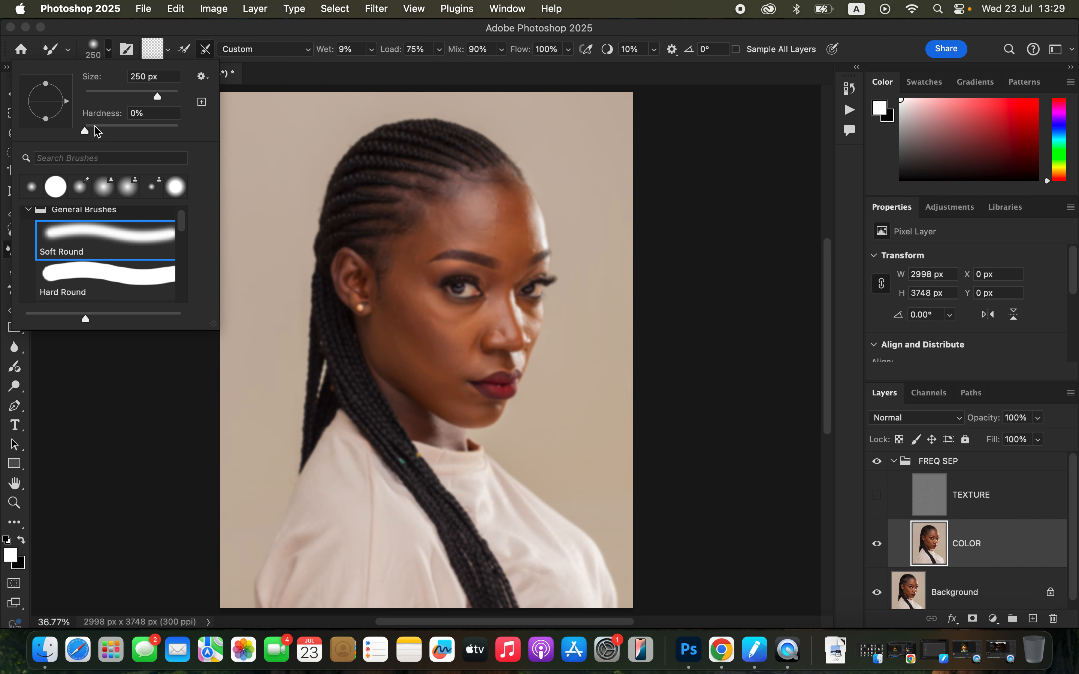
{"action": "left_click", "coordinate": [177, 33]}
{"action": "left_click", "coordinate": [169, 52]}
{"action": "left_click", "coordinate": [174, 84]}
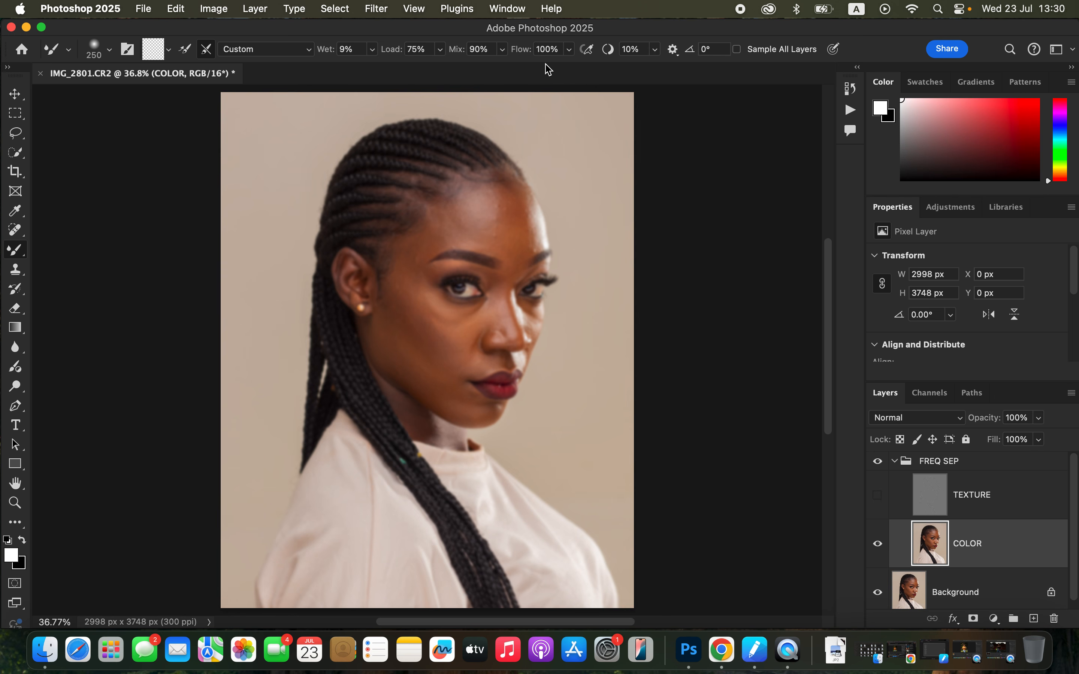
Try Sample All Layers with the TEXTURE layer visible, and go back to the option off with TEXTURE hidden
{"action": "left_click", "coordinate": [738, 50]}
{"action": "left_click", "coordinate": [880, 500]}
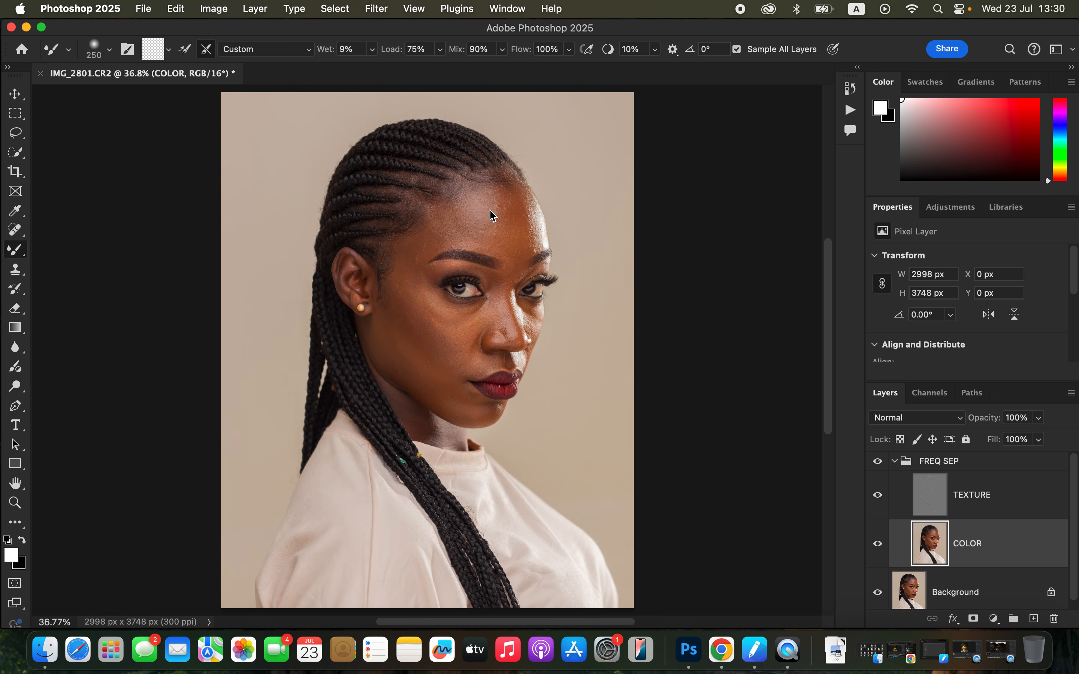
{"action": "left_click_drag", "start_coordinate": [490, 218], "coordinate": [509, 229]}
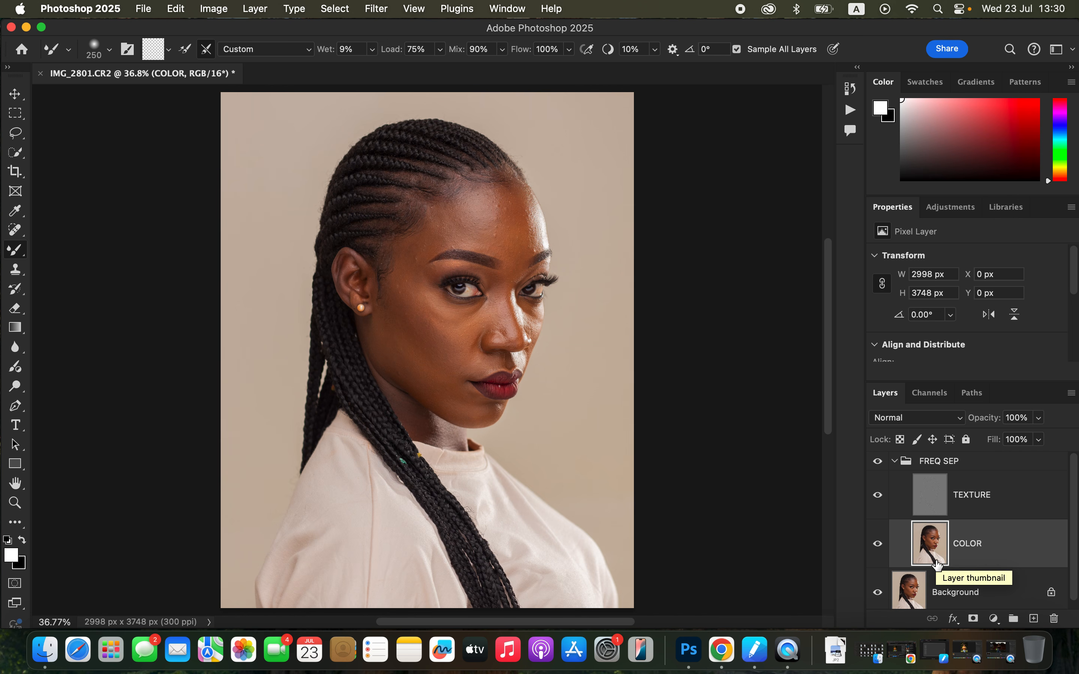
{"action": "left_click", "coordinate": [737, 50]}
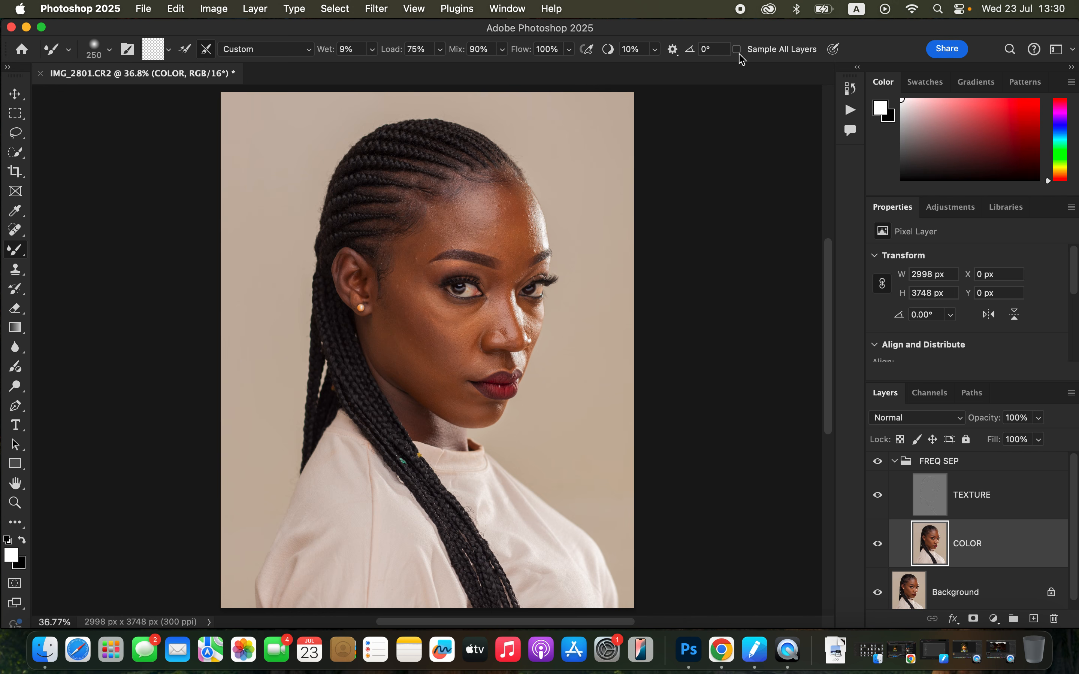
{"action": "left_click", "coordinate": [879, 496]}
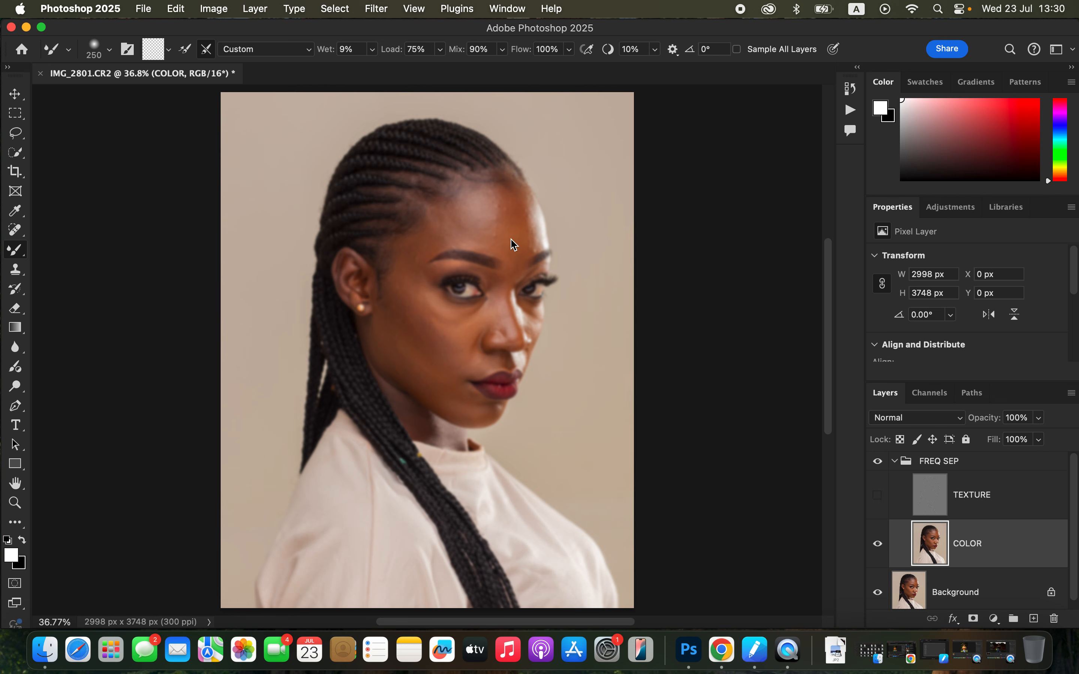
Set the Mixer Brush size to 300 px
{"action": "key", "text": "bracketright"}
{"action": "key", "text": "bracketright"}
{"action": "key", "text": "bracketright"}
{"action": "key", "text": "bracketright"}
{"action": "key", "text": "bracketright"}
{"action": "key", "text": "bracketright"}
{"action": "key", "text": "bracketleft"}
{"action": "key", "text": "bracketleft"}
{"action": "key", "text": "bracketleft"}
{"action": "key", "text": "bracketleft"}
{"action": "key", "text": "bracketleft"}
{"action": "key", "text": "bracketleft"}
{"action": "key", "text": "bracketright"}
{"action": "key", "text": "bracketright"}
{"action": "key", "text": "bracketright"}
{"action": "key", "text": "bracketright"}
{"action": "key", "text": "bracketleft"}
{"action": "key", "text": "bracketleft"}
{"action": "key", "text": "bracketleft"}
Examine the skin's tonal transitions on the COLOR layer up close and across the whole face
{"action": "key", "text": "super+equal"}
{"action": "key", "text": "super+equal"}
{"action": "key", "text": "super+equal"}
{"action": "key", "text": "super+equal"}
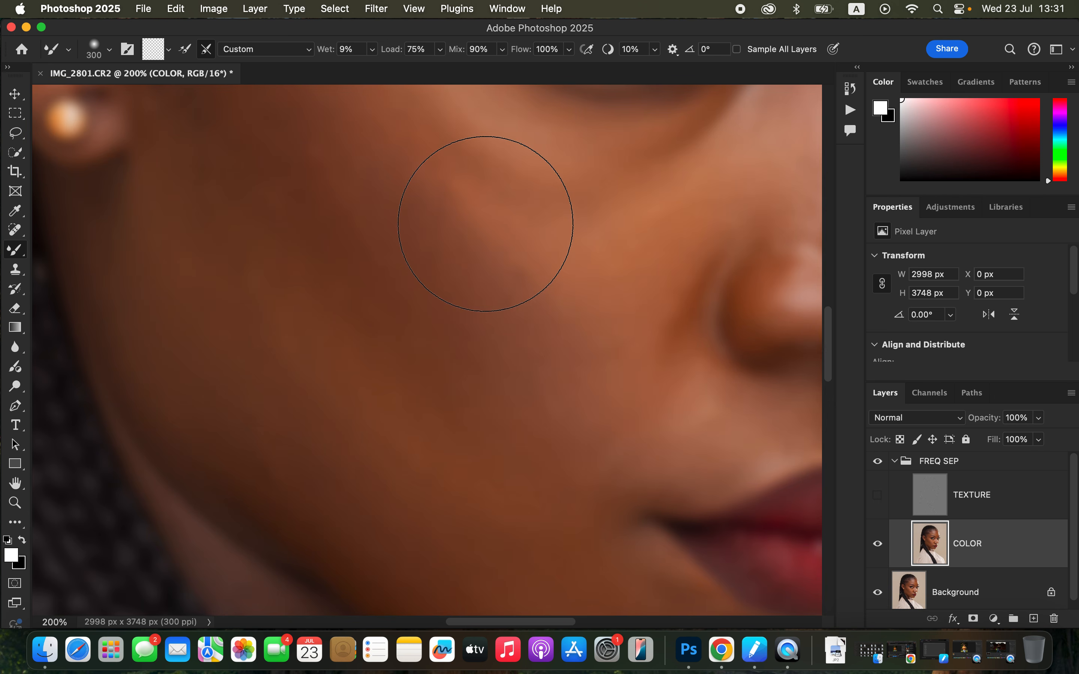
{"action": "key", "text": "super+minus"}
{"action": "key", "text": "super+minus"}
{"action": "key", "text": "super+minus"}
{"action": "key", "text": "super+minus"}
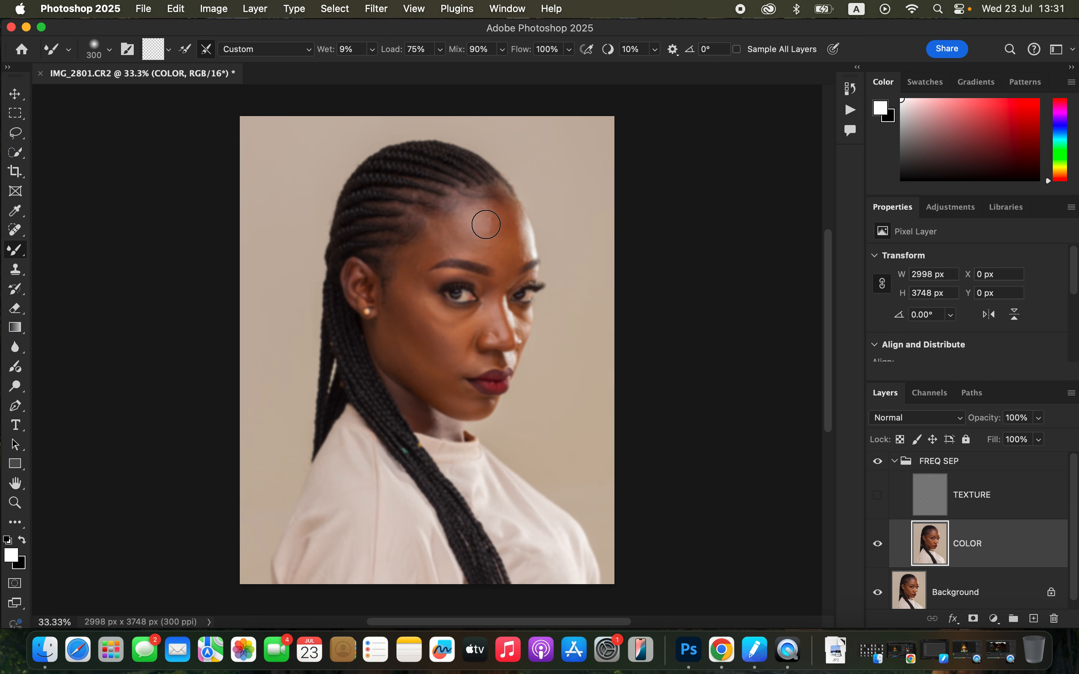
{"action": "key", "text": "super+plus"}
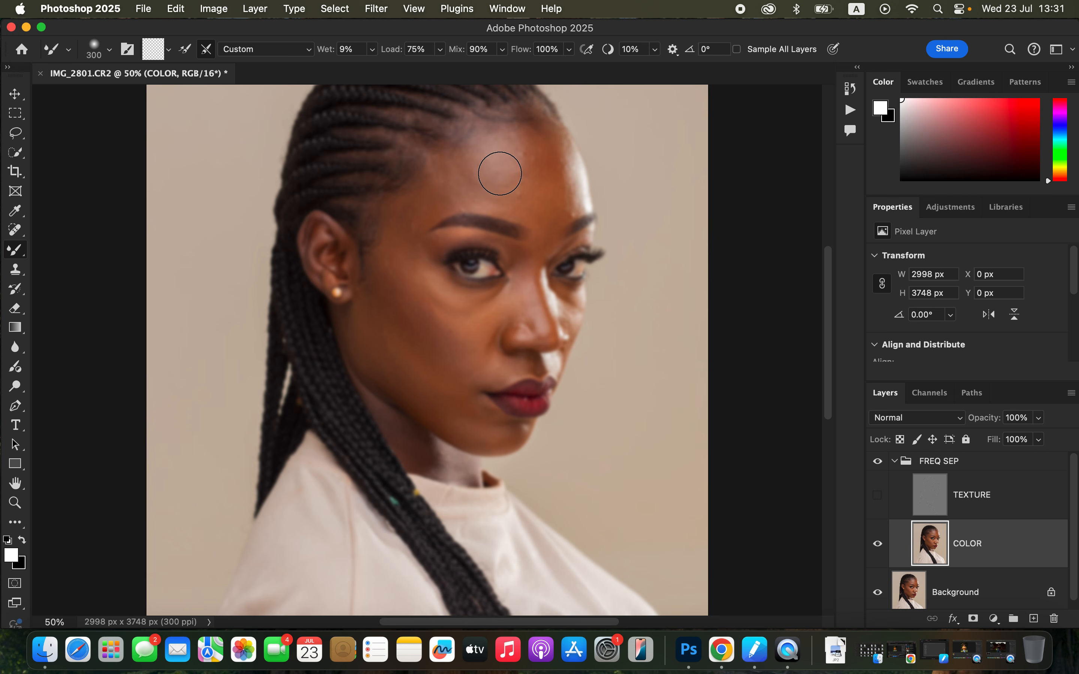
{"action": "key", "text": "super+minus"}
Blend the forehead and temple tones on the COLOR layer with the Mixer Brush, undoing one stroke and reducing the brush size
{"action": "mouse_move", "coordinate": [504, 211]}
{"action": "left_mouse_down"}
{"action": "mouse_move", "coordinate": [506, 260]}
{"action": "mouse_move", "coordinate": [501, 217]}
{"action": "mouse_move", "coordinate": [505, 264]}
{"action": "mouse_move", "coordinate": [507, 222]}
{"action": "mouse_move", "coordinate": [508, 262]}
{"action": "left_mouse_up"}
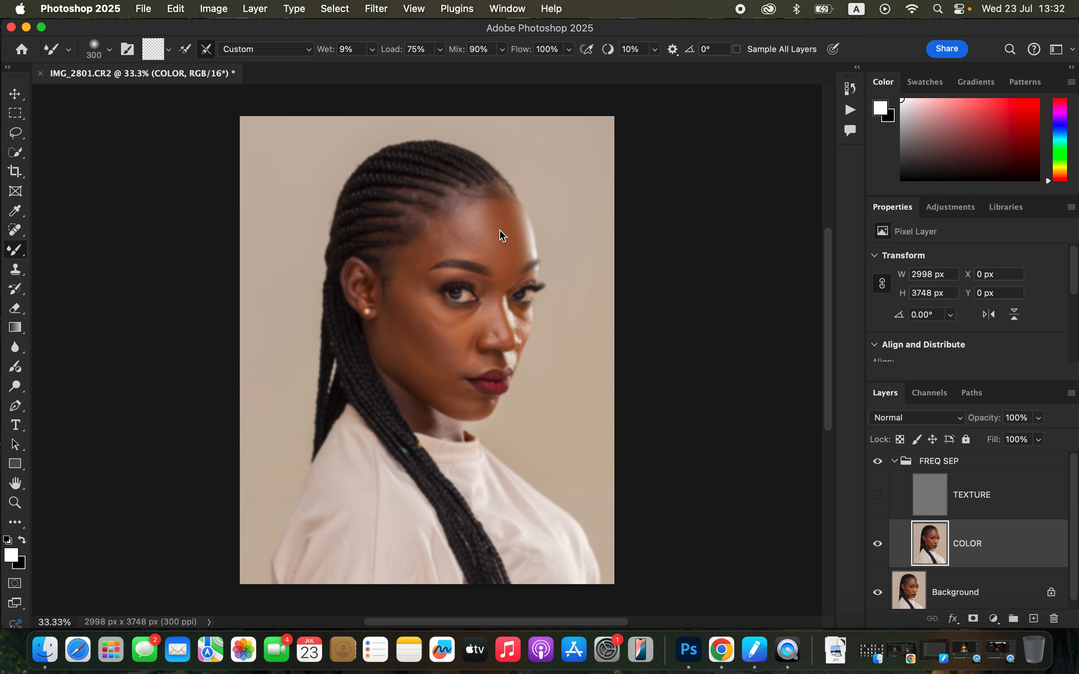
{"action": "mouse_move", "coordinate": [475, 224]}
{"action": "left_mouse_down"}
{"action": "mouse_move", "coordinate": [492, 236]}
{"action": "mouse_move", "coordinate": [494, 220]}
{"action": "mouse_move", "coordinate": [508, 247]}
{"action": "left_mouse_up"}
{"action": "key", "text": "super+z"}
{"action": "mouse_move", "coordinate": [438, 238]}
{"action": "left_mouse_down"}
{"action": "mouse_move", "coordinate": [446, 234]}
{"action": "mouse_move", "coordinate": [417, 258]}
{"action": "mouse_move", "coordinate": [425, 250]}
{"action": "left_mouse_up"}
{"action": "key", "text": "bracketleft"}
{"action": "key", "text": "bracketleft"}
{"action": "mouse_move", "coordinate": [450, 249]}
{"action": "left_mouse_down"}
{"action": "mouse_move", "coordinate": [464, 233]}
{"action": "mouse_move", "coordinate": [455, 231]}
{"action": "mouse_move", "coordinate": [493, 225]}
{"action": "left_mouse_up"}
{"action": "left_click_drag", "start_coordinate": [409, 256], "coordinate": [407, 271]}
Blend the cheek tones on the COLOR layer, and smooth the nose with the Mixer Brush reduced to 175 px
{"action": "left_click_drag", "start_coordinate": [416, 298], "coordinate": [439, 335]}
{"action": "mouse_move", "coordinate": [417, 291]}
{"action": "left_mouse_down"}
{"action": "mouse_move", "coordinate": [430, 325]}
{"action": "mouse_move", "coordinate": [463, 365]}
{"action": "mouse_move", "coordinate": [481, 367]}
{"action": "mouse_move", "coordinate": [446, 375]}
{"action": "mouse_move", "coordinate": [407, 363]}
{"action": "left_mouse_up"}
{"action": "key", "text": "bracketleft"}
{"action": "key", "text": "bracketleft"}
{"action": "key", "text": "bracketleft"}
{"action": "mouse_move", "coordinate": [503, 318]}
{"action": "left_mouse_down"}
{"action": "mouse_move", "coordinate": [507, 329]}
{"action": "mouse_move", "coordinate": [503, 301]}
{"action": "mouse_move", "coordinate": [509, 340]}
{"action": "left_mouse_up"}
{"action": "key", "text": "super+equal"}
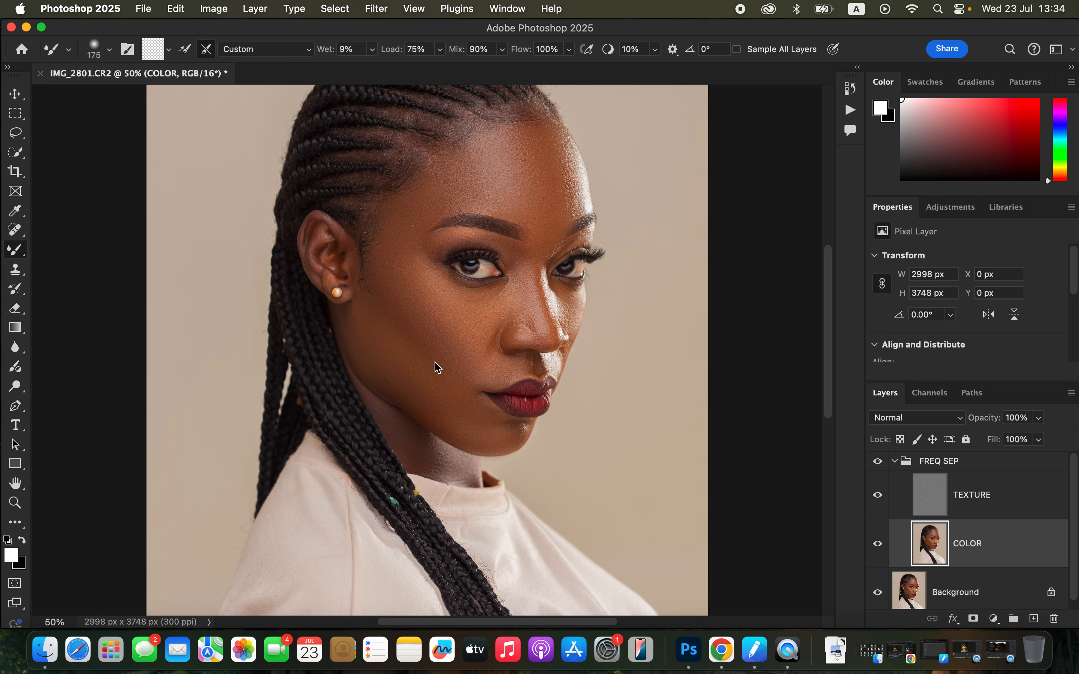
Compare the portrait with and without the FREQ SEP group to judge the skin blending
{"action": "left_click", "coordinate": [880, 467]}
{"action": "left_click", "coordinate": [879, 468]}
{"action": "left_click", "coordinate": [881, 469]}
{"action": "key", "text": "super+minus"}
{"action": "key", "text": "super+minus"}
{"action": "key", "text": "super+equal"}
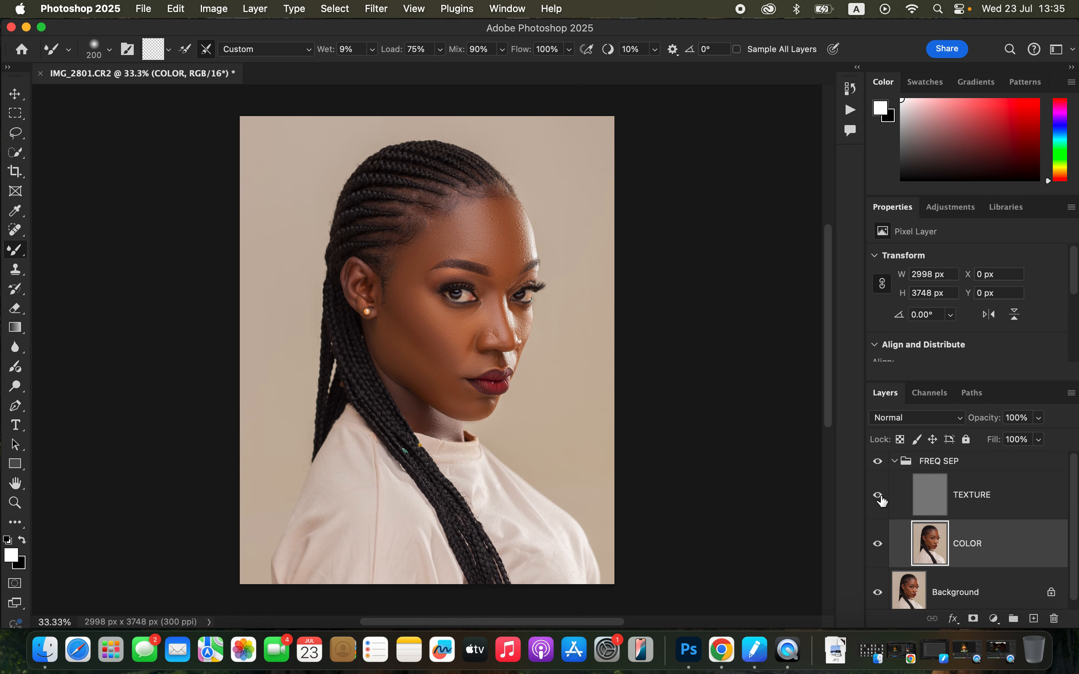
Select the forehead skin between the hairline and eyebrows with the Lasso tool, an area about 1140 × 821 px
{"action": "left_click", "coordinate": [18, 134]}
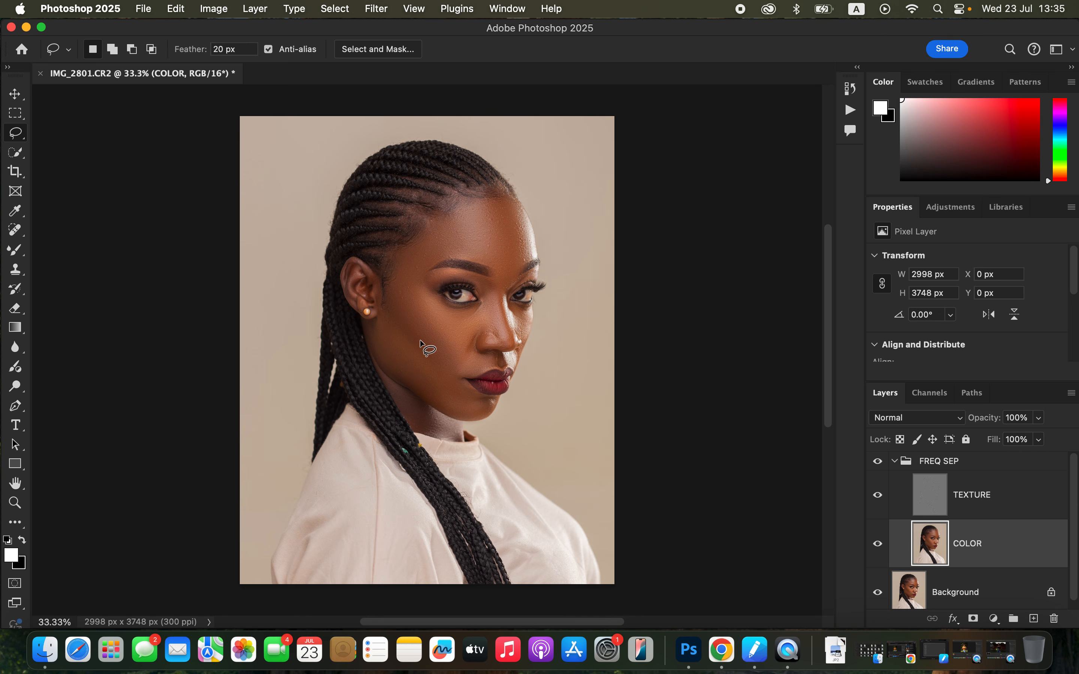
{"action": "key", "text": "super+equal"}
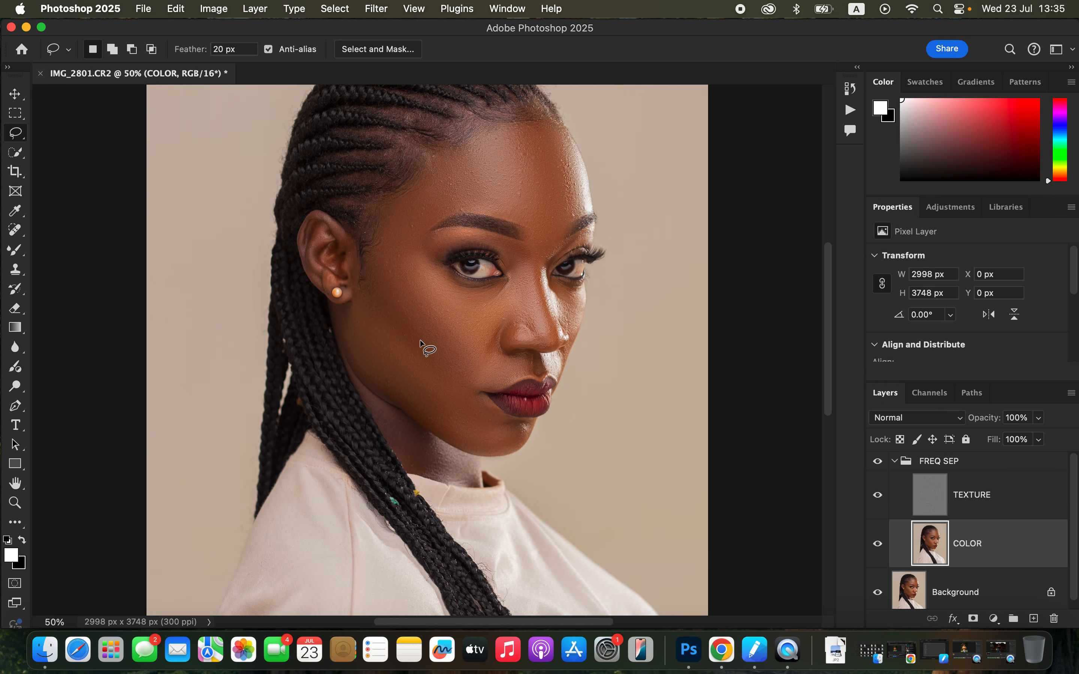
{"action": "left_click_drag", "start_coordinate": [522, 211], "coordinate": [492, 229]}
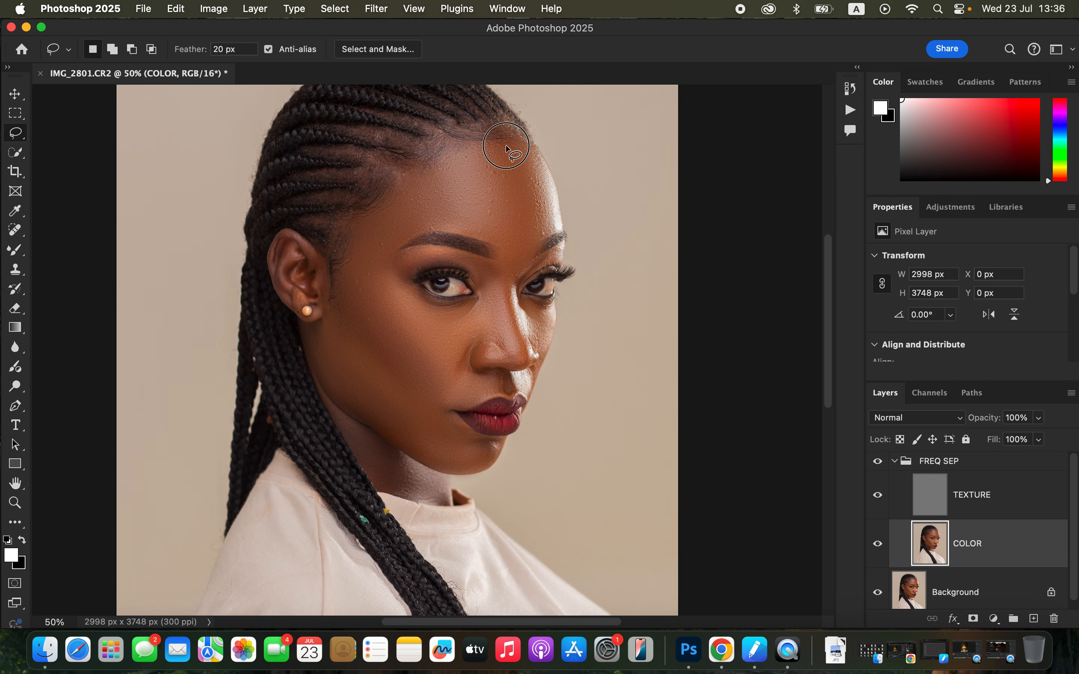
{"action": "mouse_move", "coordinate": [498, 148]}
{"action": "left_mouse_down"}
{"action": "mouse_move", "coordinate": [397, 174]}
{"action": "mouse_move", "coordinate": [390, 205]}
{"action": "mouse_move", "coordinate": [362, 220]}
{"action": "mouse_move", "coordinate": [351, 267]}
{"action": "mouse_move", "coordinate": [424, 226]}
{"action": "mouse_move", "coordinate": [474, 232]}
{"action": "mouse_move", "coordinate": [514, 260]}
{"action": "mouse_move", "coordinate": [546, 215]}
{"action": "mouse_move", "coordinate": [529, 150]}
{"action": "mouse_move", "coordinate": [497, 143]}
{"action": "left_mouse_up"}
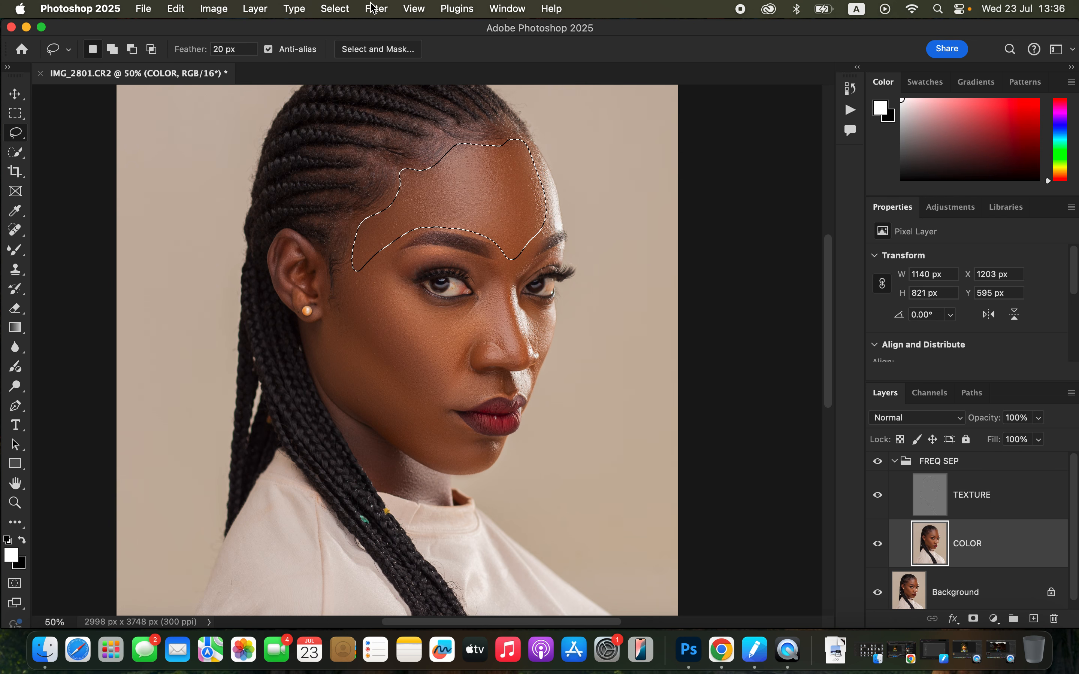
Apply a Gaussian Blur with a 21-pixel radius to the selected forehead on the COLOR layer, and deselect it
{"action": "left_click", "coordinate": [378, 9]}
{"action": "mouse_move", "coordinate": [387, 201]}
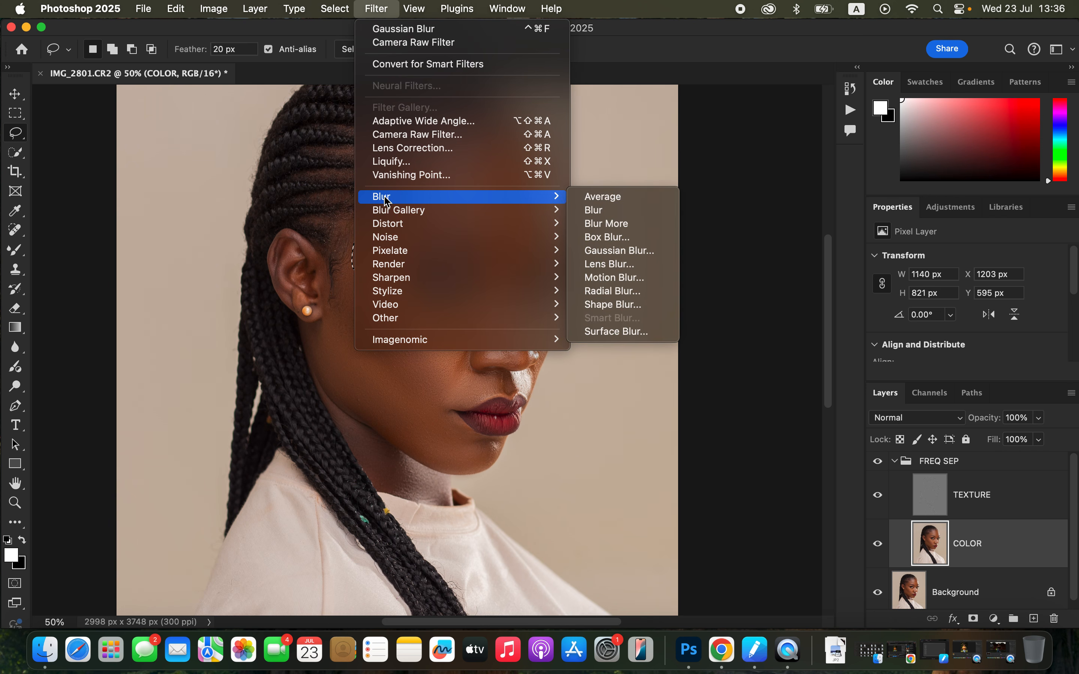
{"action": "left_click", "coordinate": [645, 254]}
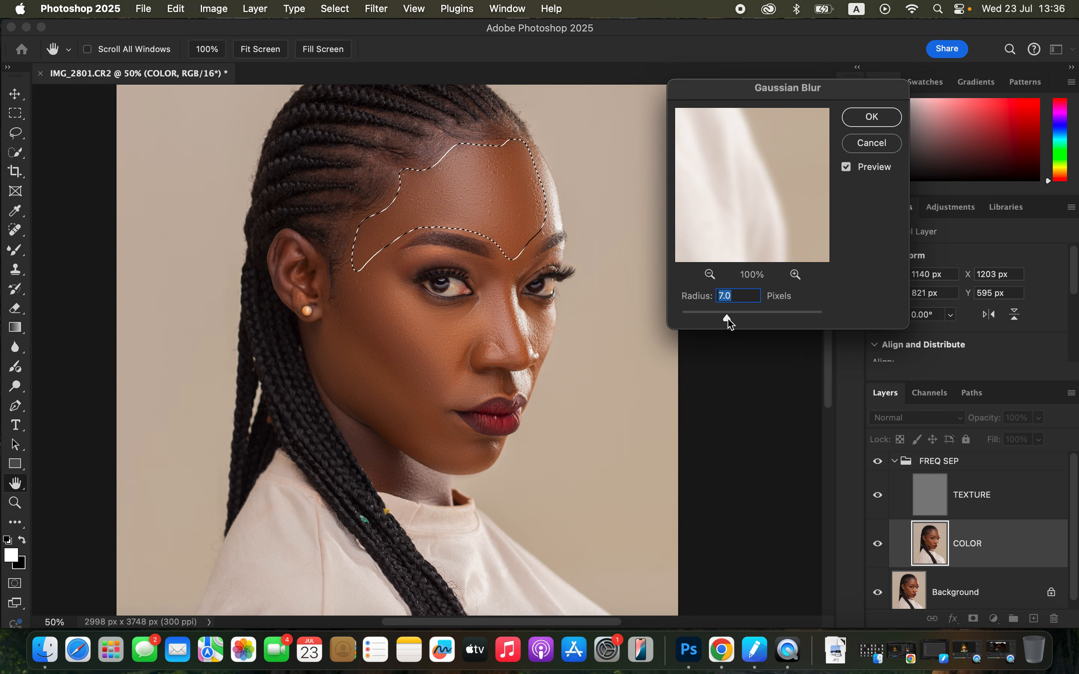
{"action": "left_click_drag", "start_coordinate": [730, 322], "coordinate": [744, 317]}
{"action": "type", "text": "7"}
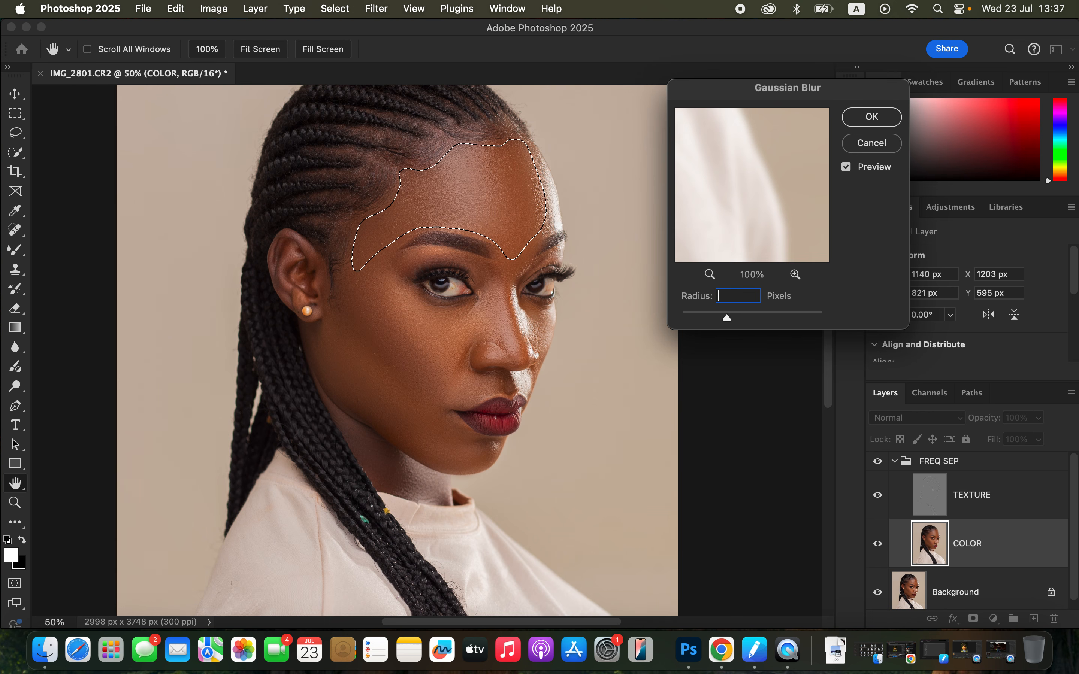
{"action": "type", "text": "21"}
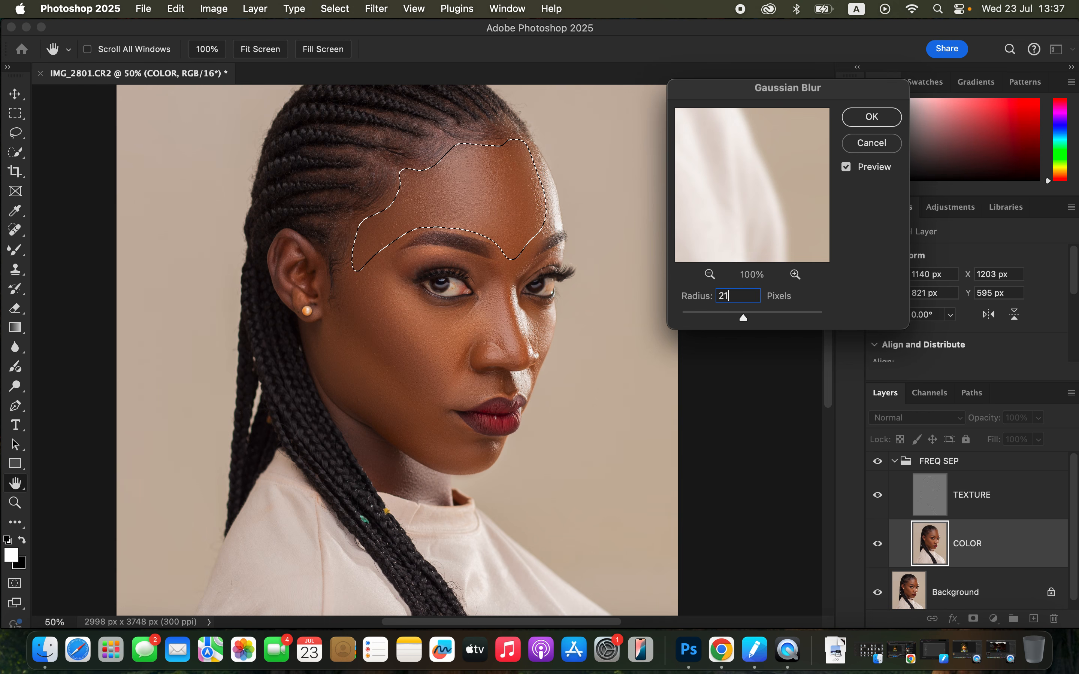
{"action": "left_click", "coordinate": [874, 116]}
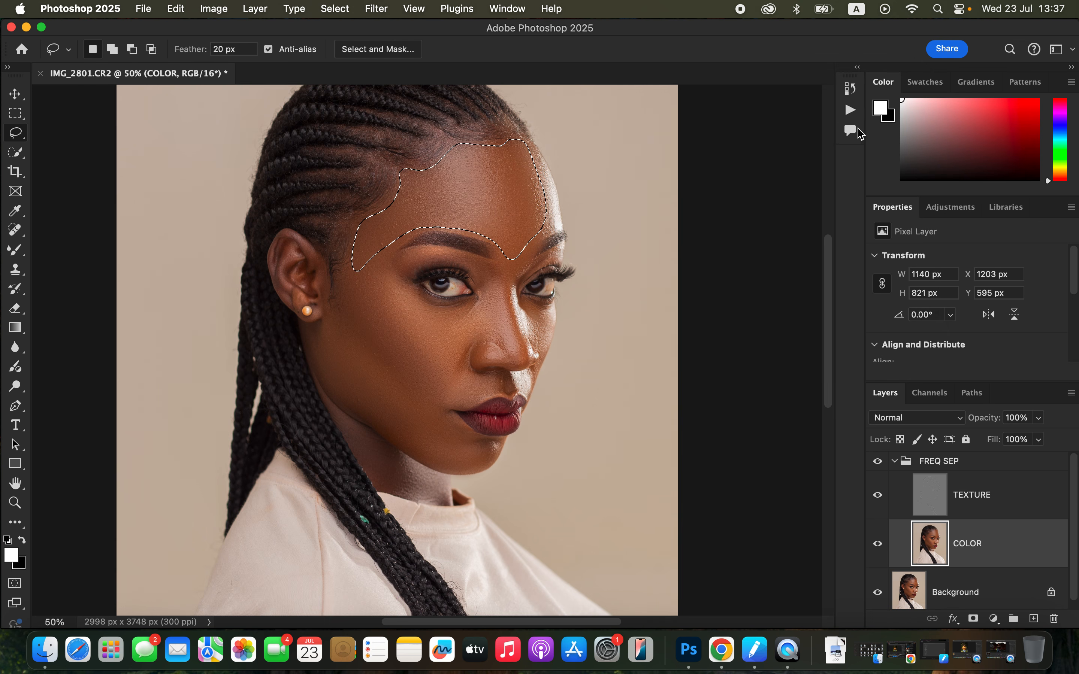
{"action": "key", "text": "super+d"}
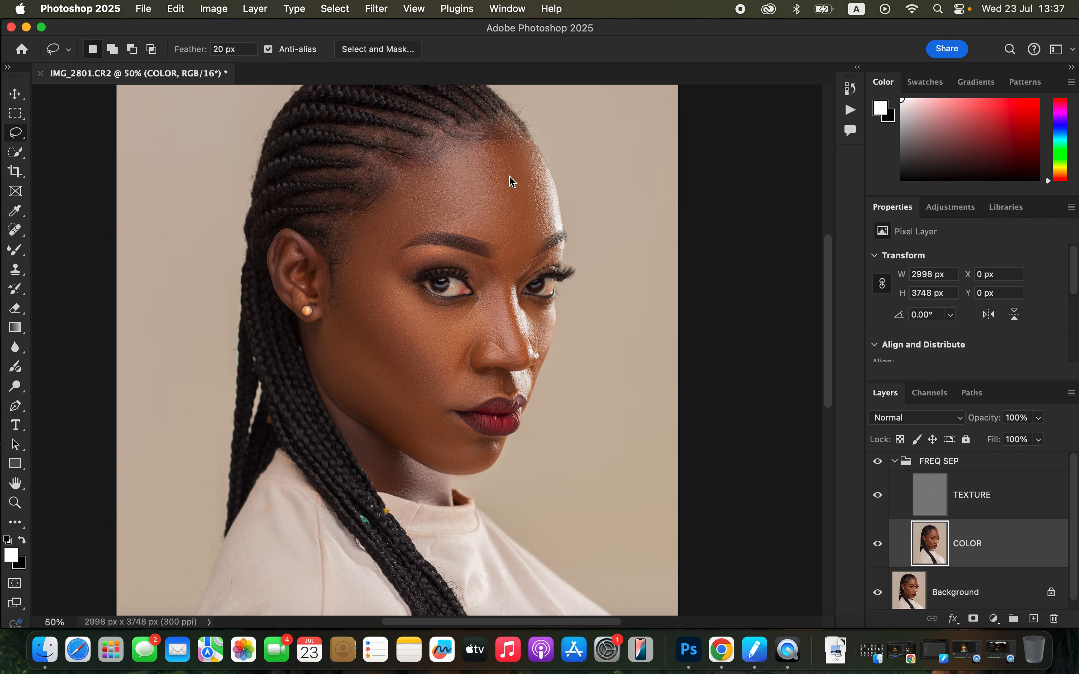
Lasso the skin from the temple down to the cheek, about 651 × 1049 px, and apply a 21-pixel Gaussian Blur on the COLOR layer
{"action": "mouse_move", "coordinate": [362, 240]}
{"action": "left_mouse_down"}
{"action": "mouse_move", "coordinate": [344, 267]}
{"action": "mouse_move", "coordinate": [369, 333]}
{"action": "mouse_move", "coordinate": [409, 380]}
{"action": "mouse_move", "coordinate": [439, 377]}
{"action": "mouse_move", "coordinate": [392, 272]}
{"action": "mouse_move", "coordinate": [387, 216]}
{"action": "mouse_move", "coordinate": [362, 241]}
{"action": "left_mouse_up"}
{"action": "left_click", "coordinate": [376, 8]}
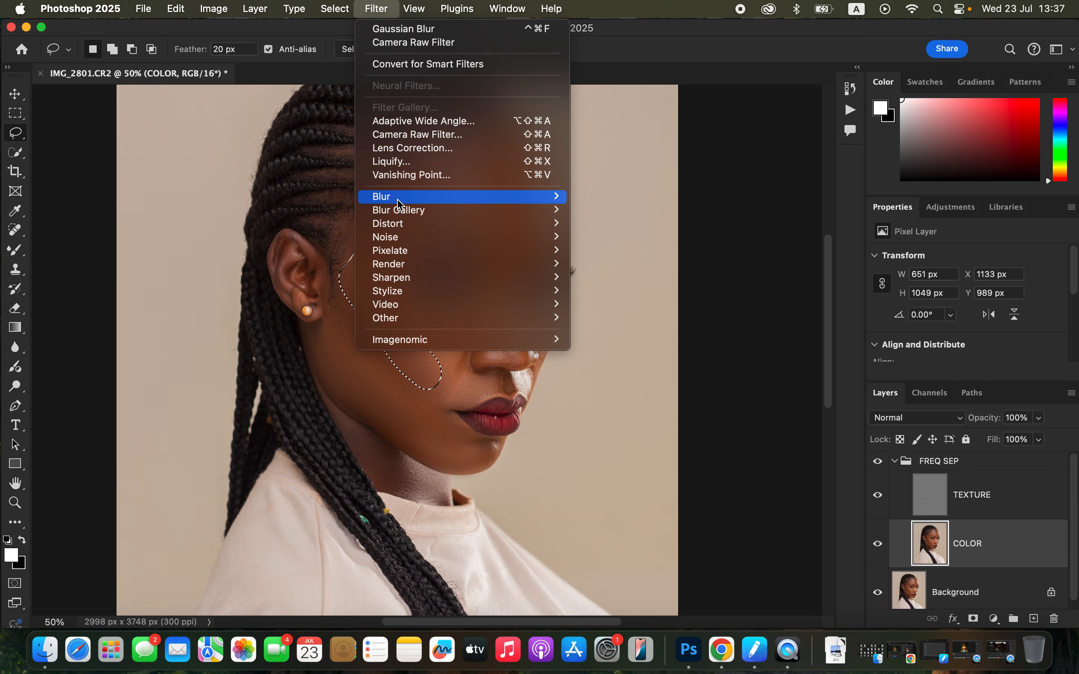
{"action": "mouse_move", "coordinate": [446, 196]}
{"action": "left_click", "coordinate": [630, 249]}
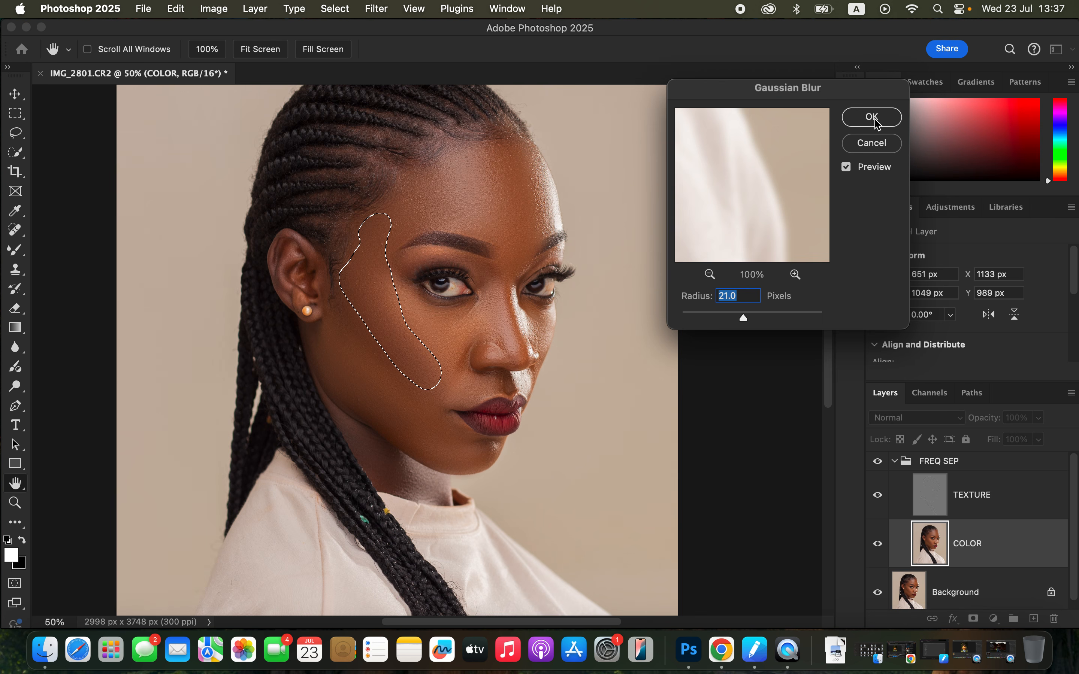
{"action": "left_click", "coordinate": [872, 117]}
Lasso the cheek and jaw from below the ear to the chin, about 892 × 1041 px, and apply a Gaussian Blur
{"action": "mouse_move", "coordinate": [341, 304]}
{"action": "left_mouse_down"}
{"action": "mouse_move", "coordinate": [326, 313]}
{"action": "mouse_move", "coordinate": [320, 368]}
{"action": "mouse_move", "coordinate": [453, 469]}
{"action": "mouse_move", "coordinate": [464, 441]}
{"action": "mouse_move", "coordinate": [426, 352]}
{"action": "mouse_move", "coordinate": [357, 297]}
{"action": "mouse_move", "coordinate": [341, 308]}
{"action": "left_mouse_up"}
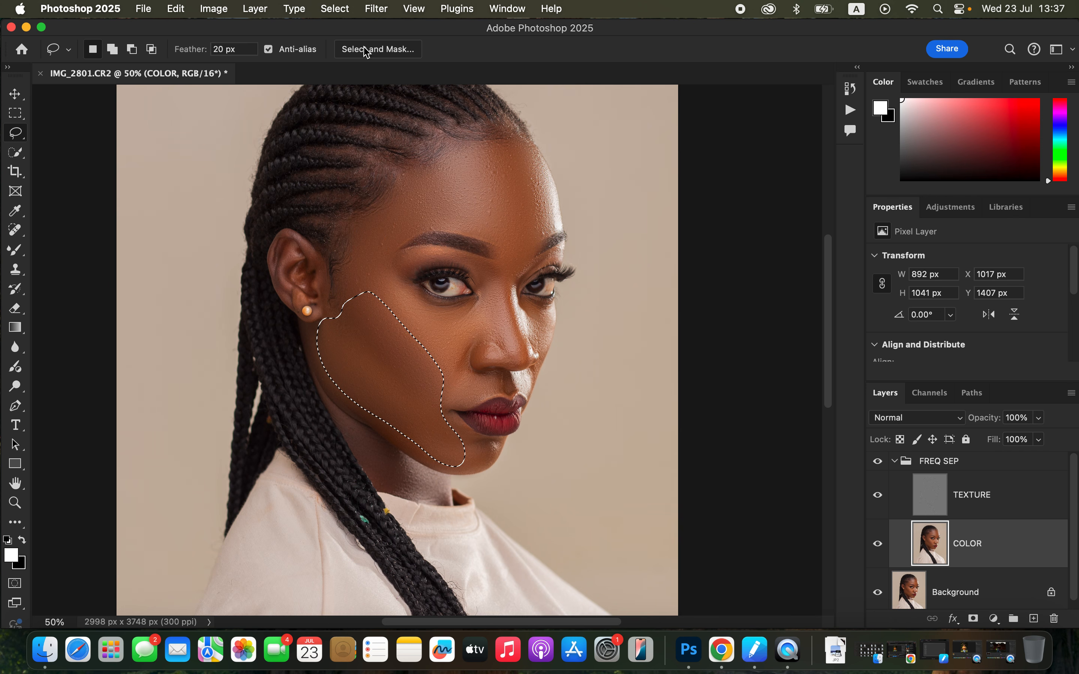
{"action": "left_click", "coordinate": [376, 8]}
{"action": "mouse_move", "coordinate": [493, 201]}
{"action": "left_click", "coordinate": [640, 252]}
{"action": "left_click", "coordinate": [869, 115]}
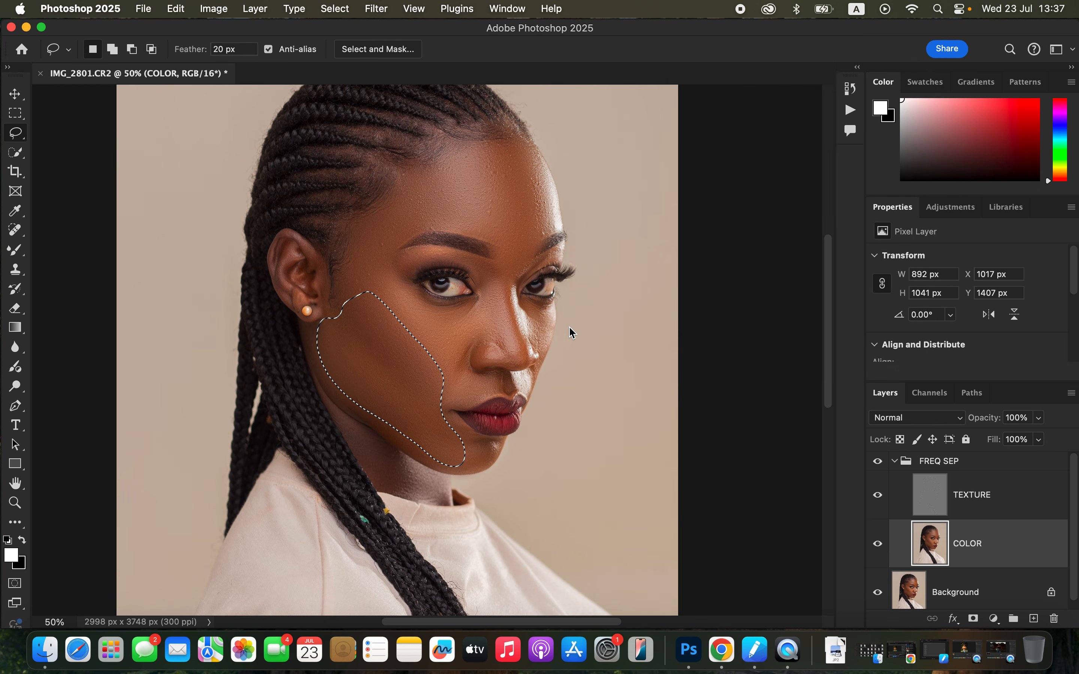
Fade the Gaussian Blur on the cheek and jaw to 96% opacity in Normal mode, and deselect the area
{"action": "right_click", "coordinate": [384, 374]}
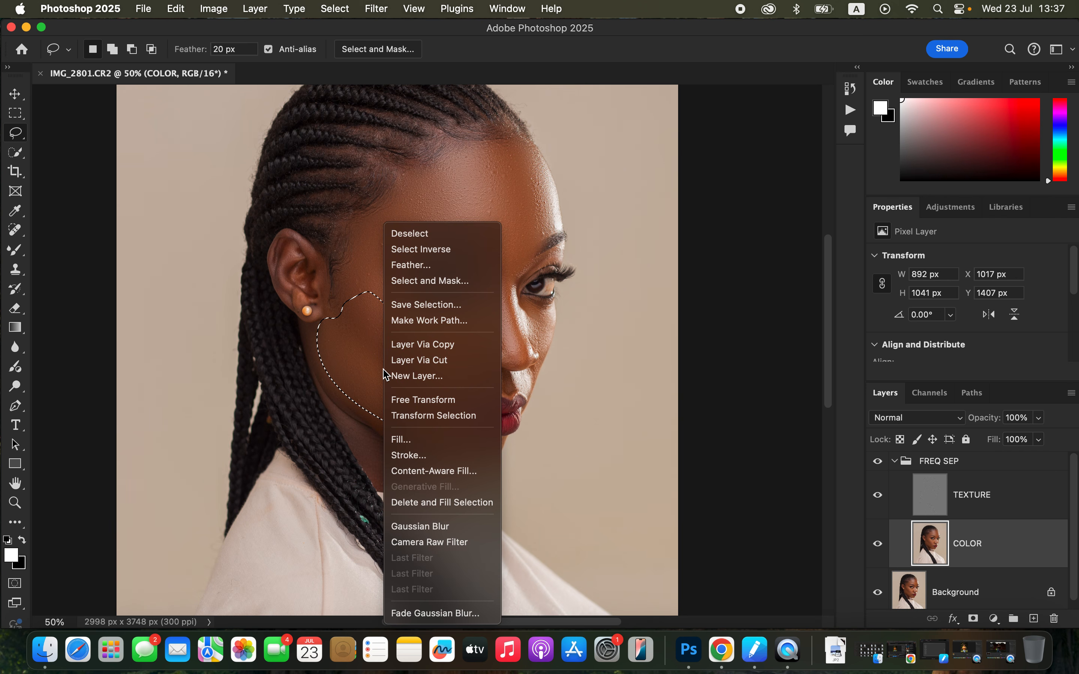
{"action": "left_click", "coordinate": [468, 613]}
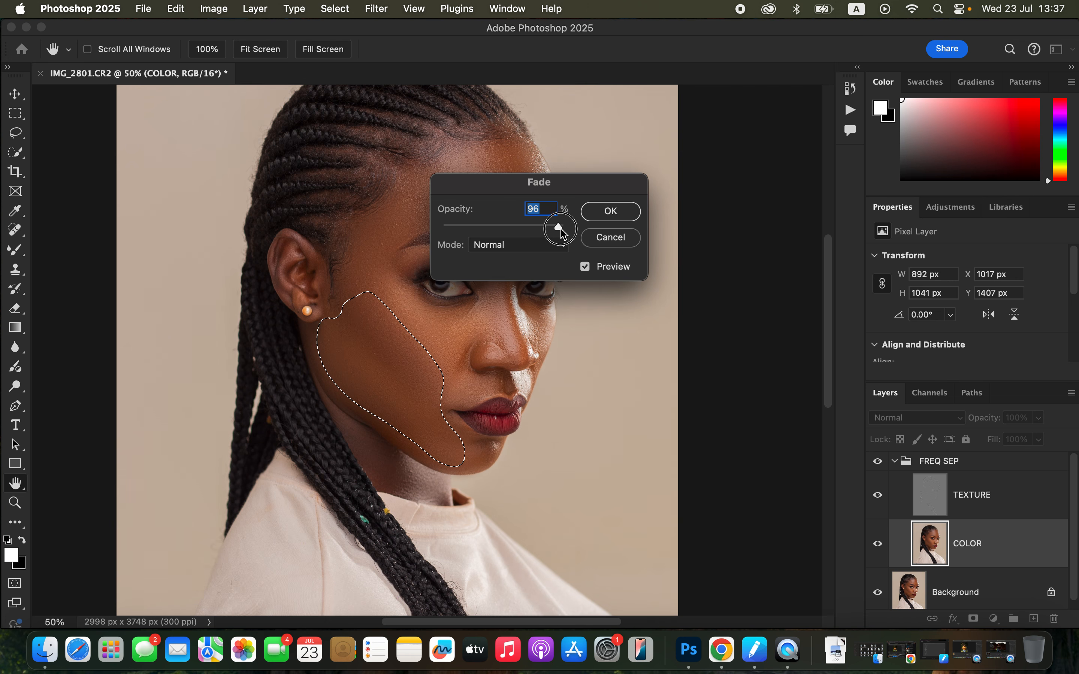
{"action": "left_click", "coordinate": [617, 217]}
{"action": "key", "text": "super+d"}
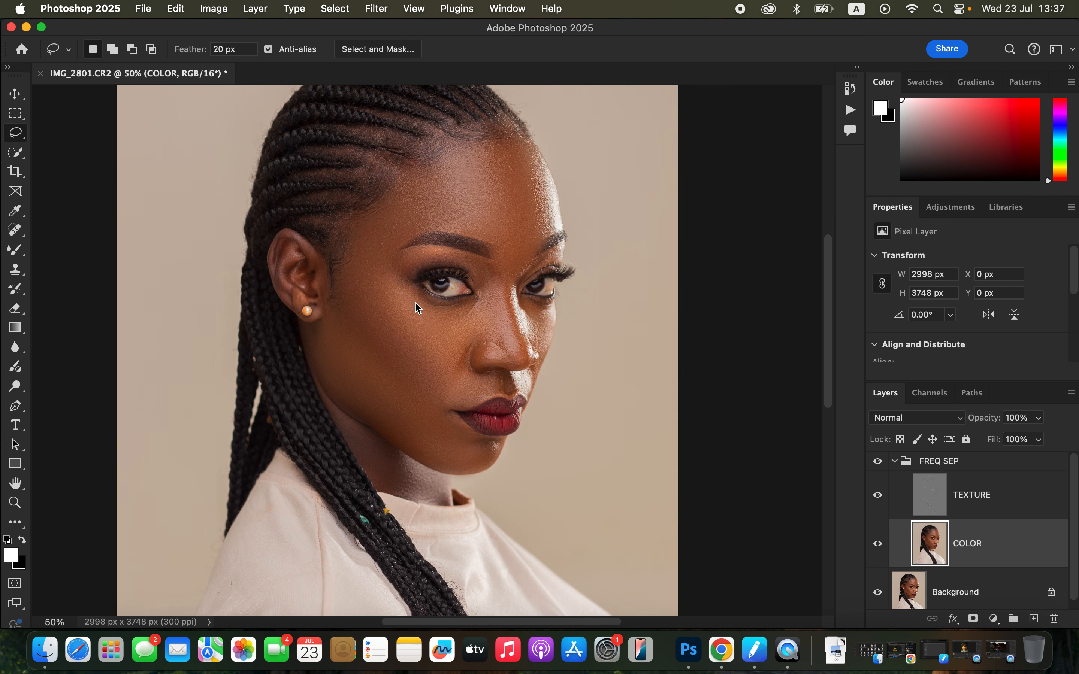
Lasso the under-eye skin beside the nose, about 549 × 361 px, blur it with Gaussian Blur, and deselect it
{"action": "mouse_move", "coordinate": [419, 299]}
{"action": "left_mouse_down"}
{"action": "mouse_move", "coordinate": [438, 336]}
{"action": "mouse_move", "coordinate": [465, 340]}
{"action": "mouse_move", "coordinate": [487, 325]}
{"action": "mouse_move", "coordinate": [495, 295]}
{"action": "mouse_move", "coordinate": [415, 299]}
{"action": "left_mouse_up"}
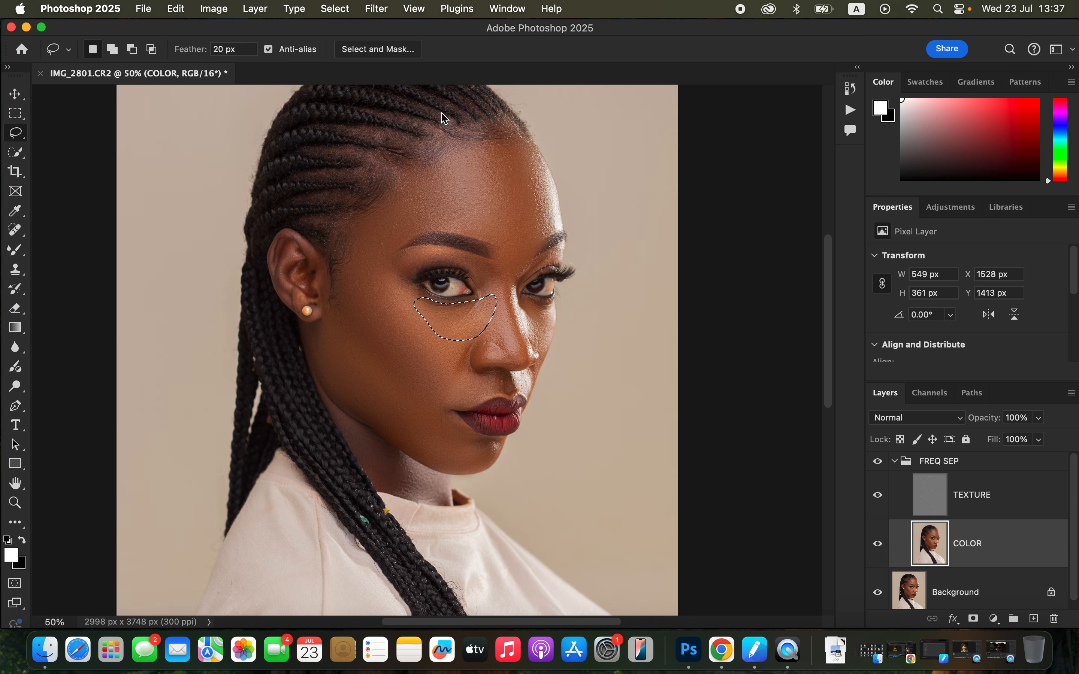
{"action": "left_click", "coordinate": [377, 9]}
{"action": "mouse_move", "coordinate": [448, 197]}
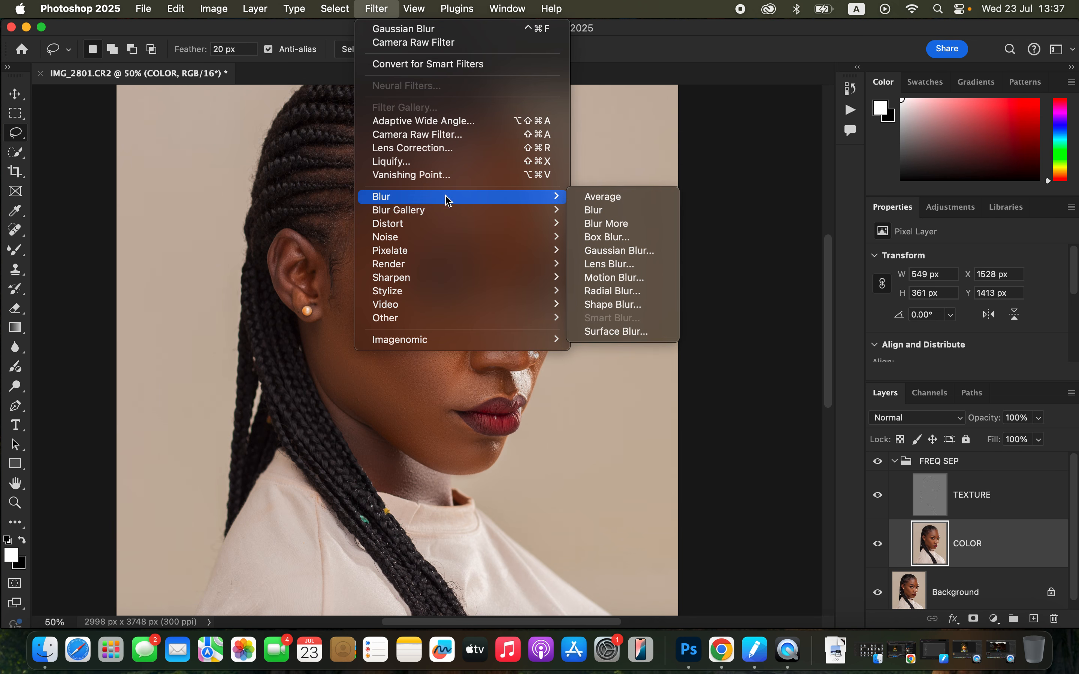
{"action": "left_click", "coordinate": [626, 250]}
{"action": "left_click", "coordinate": [870, 115]}
{"action": "key", "text": "super+d"}
Lasso the smile-line skin between the nose and upper lip, about 432 × 499 px, blur it with Gaussian Blur, and deselect it
{"action": "mouse_move", "coordinate": [465, 358]}
{"action": "left_mouse_down"}
{"action": "mouse_move", "coordinate": [448, 392]}
{"action": "mouse_move", "coordinate": [472, 403]}
{"action": "mouse_move", "coordinate": [495, 386]}
{"action": "mouse_move", "coordinate": [469, 338]}
{"action": "mouse_move", "coordinate": [465, 354]}
{"action": "left_mouse_up"}
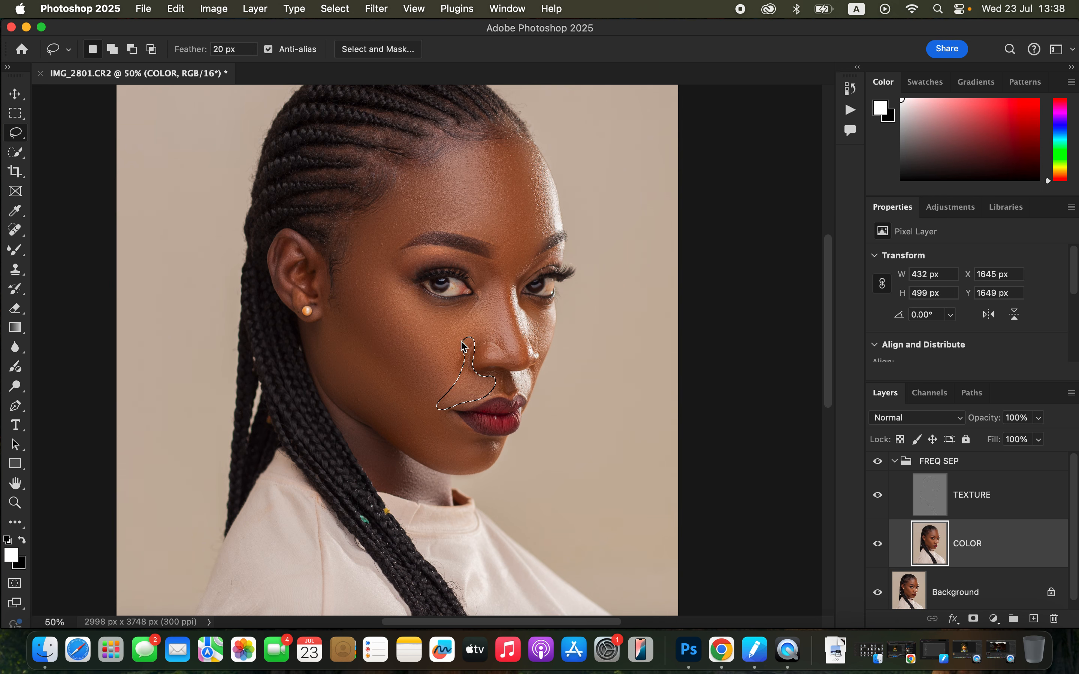
{"action": "left_click", "coordinate": [387, 8]}
{"action": "mouse_move", "coordinate": [471, 198]}
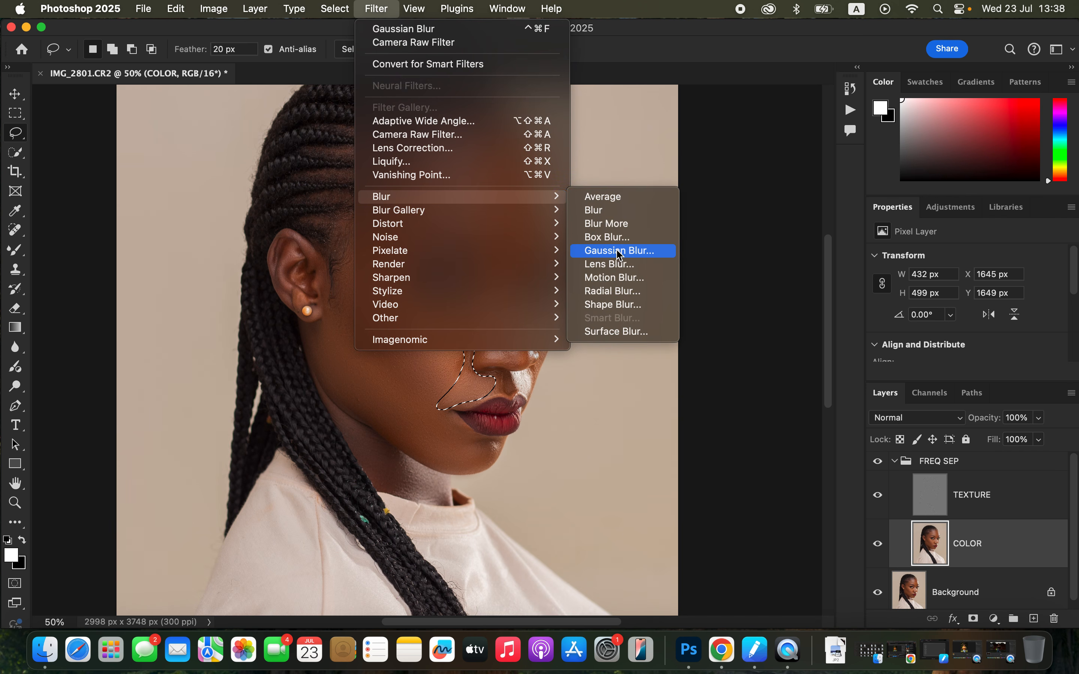
{"action": "left_click", "coordinate": [620, 253]}
{"action": "left_click", "coordinate": [877, 115]}
{"action": "left_click", "coordinate": [652, 258]}
Lasso the skin between the eyebrows, about 243 × 348 px, apply a 21-pixel Gaussian Blur, and deselect it
{"action": "mouse_move", "coordinate": [509, 246]}
{"action": "left_mouse_down"}
{"action": "mouse_move", "coordinate": [507, 288]}
{"action": "mouse_move", "coordinate": [523, 268]}
{"action": "mouse_move", "coordinate": [508, 247]}
{"action": "left_mouse_up"}
{"action": "left_click", "coordinate": [376, 8]}
{"action": "mouse_move", "coordinate": [392, 199]}
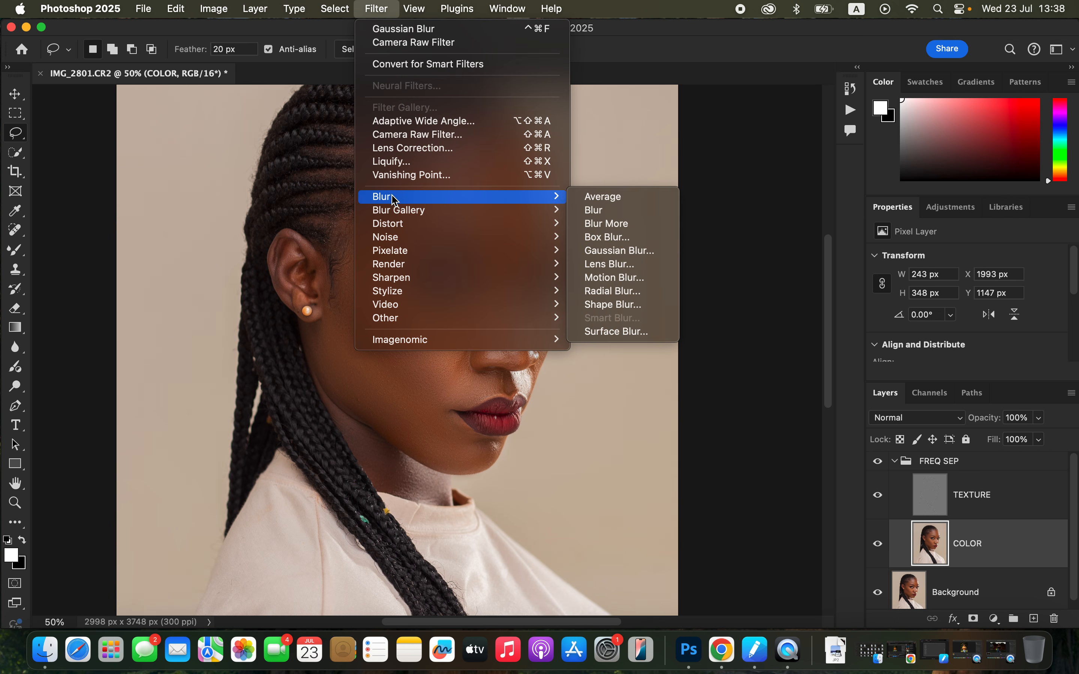
{"action": "left_click", "coordinate": [620, 250]}
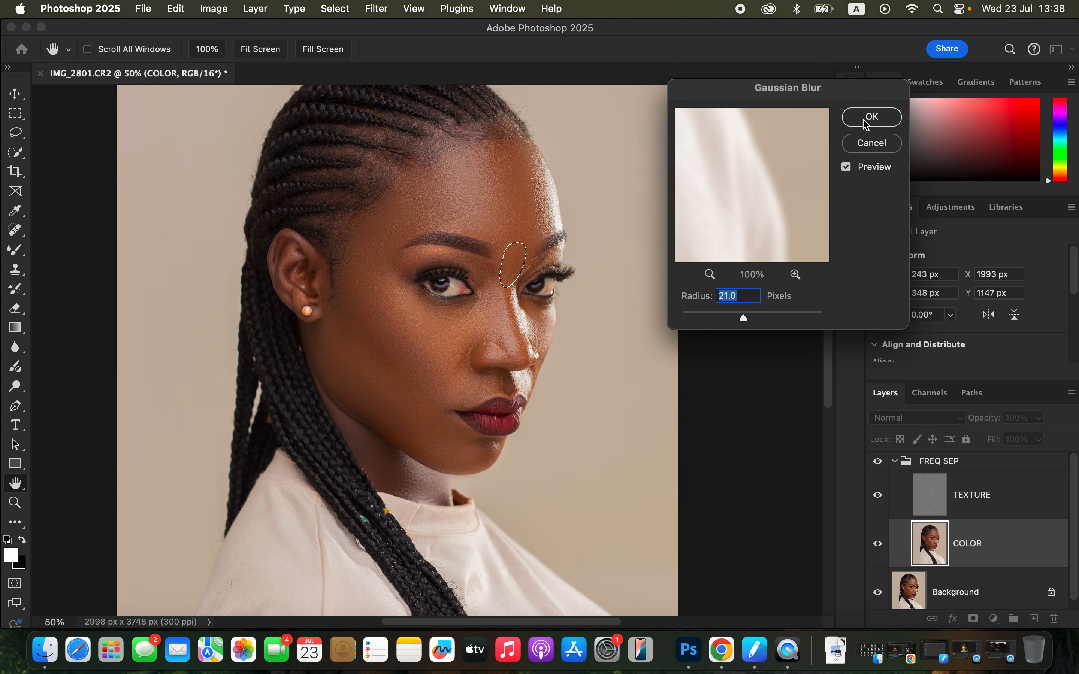
{"action": "left_click", "coordinate": [866, 123]}
{"action": "left_click", "coordinate": [564, 257]}
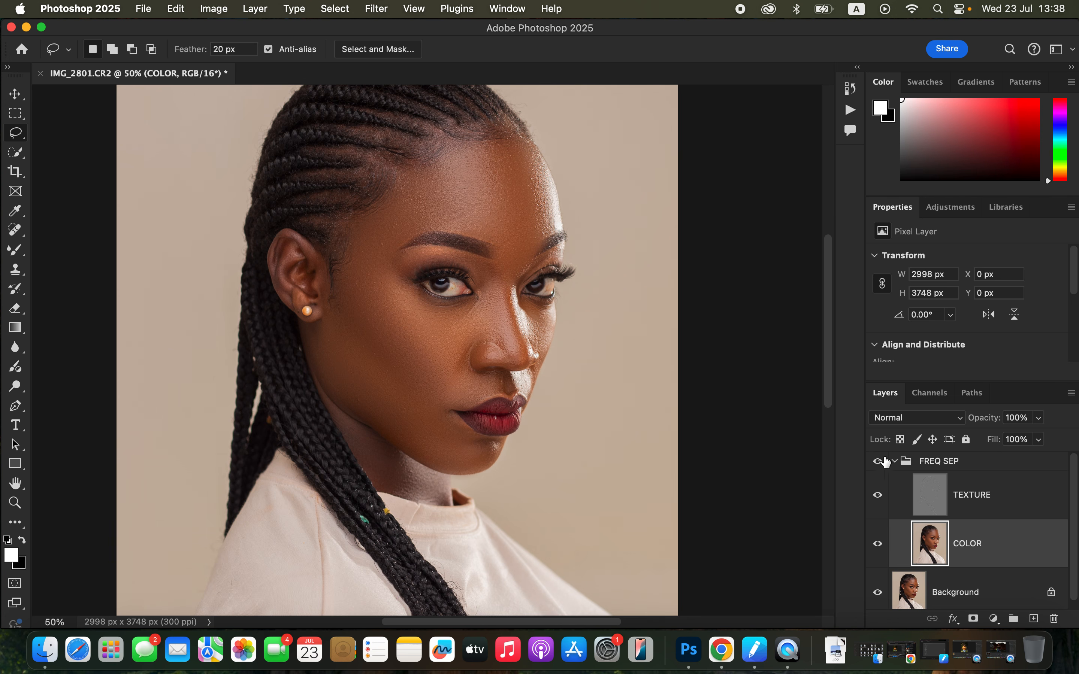
Compare the portrait with and without the FREQ SEP group to judge the blurred skin tones
{"action": "left_click", "coordinate": [877, 462]}
{"action": "left_click", "coordinate": [879, 466]}
{"action": "left_click", "coordinate": [879, 466]}
{"action": "left_click", "coordinate": [879, 466]}
{"action": "left_click", "coordinate": [880, 466]}
{"action": "left_click", "coordinate": [879, 466]}
Select the TEXTURE layer and set up the Clone Stamp with a Soft Round 35 px brush, 0% hardness, sampling Current Layer
{"action": "left_click", "coordinate": [994, 499]}
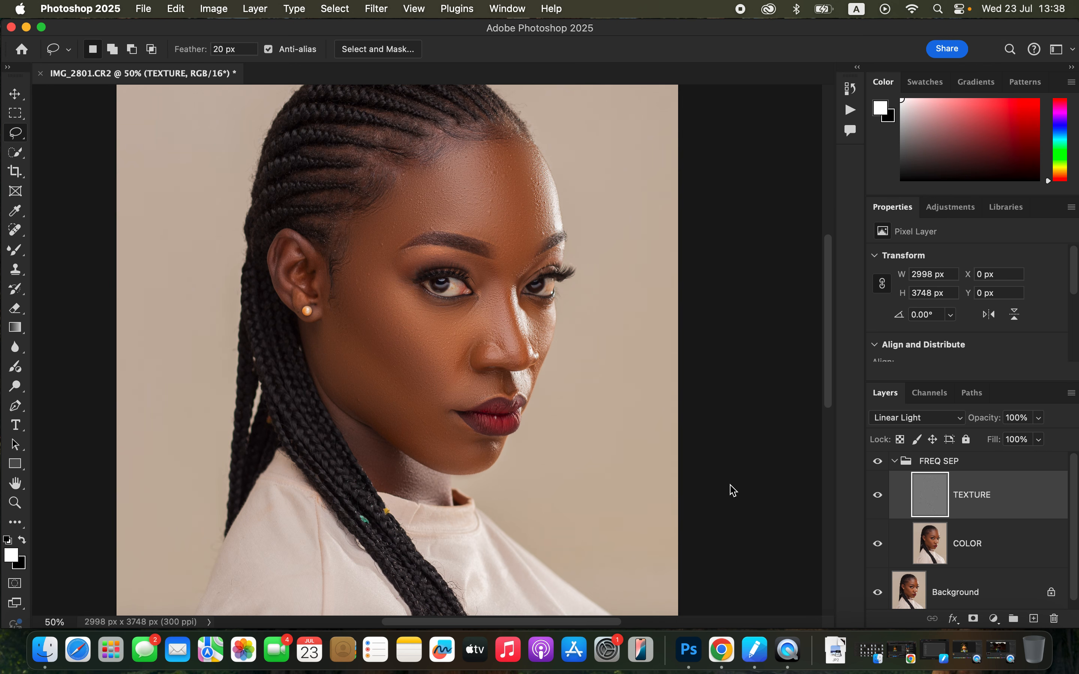
{"action": "left_click", "coordinate": [15, 271]}
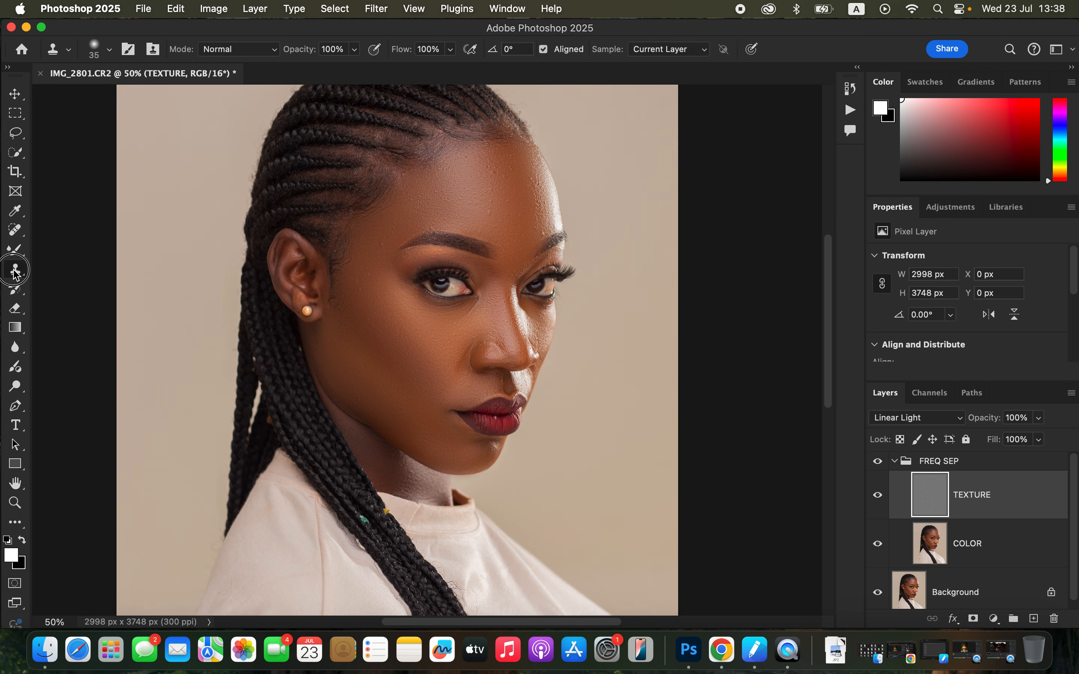
{"action": "left_click", "coordinate": [109, 50]}
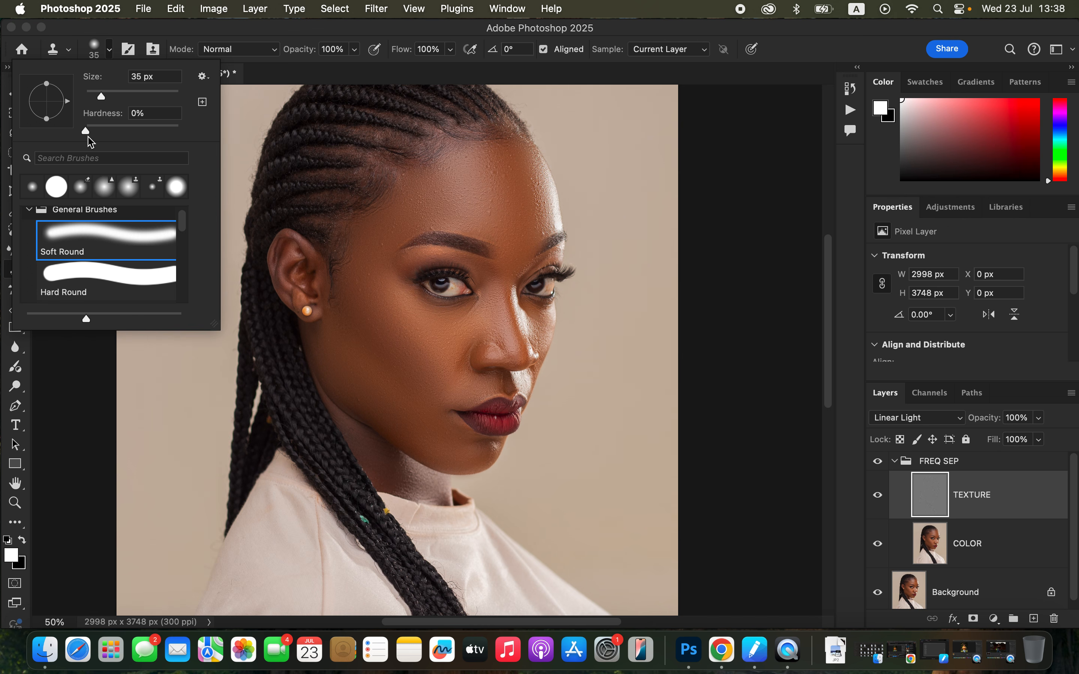
{"action": "left_click", "coordinate": [254, 32]}
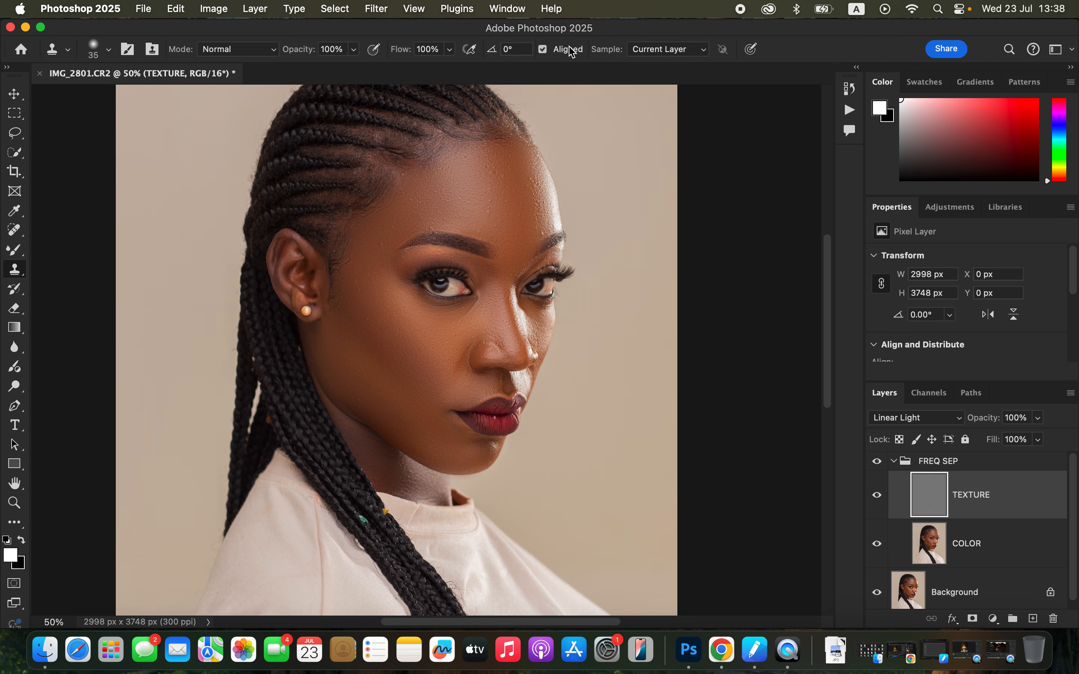
{"action": "left_click", "coordinate": [652, 51]}
{"action": "left_click", "coordinate": [660, 53]}
Clone clean skin texture over the bumps on the temple beside the eyebrow's outer end, using a 30 px Clone Stamp
{"action": "key", "text": "super+equal"}
{"action": "key", "text": "super+equal"}
{"action": "key", "text": "super+equal"}
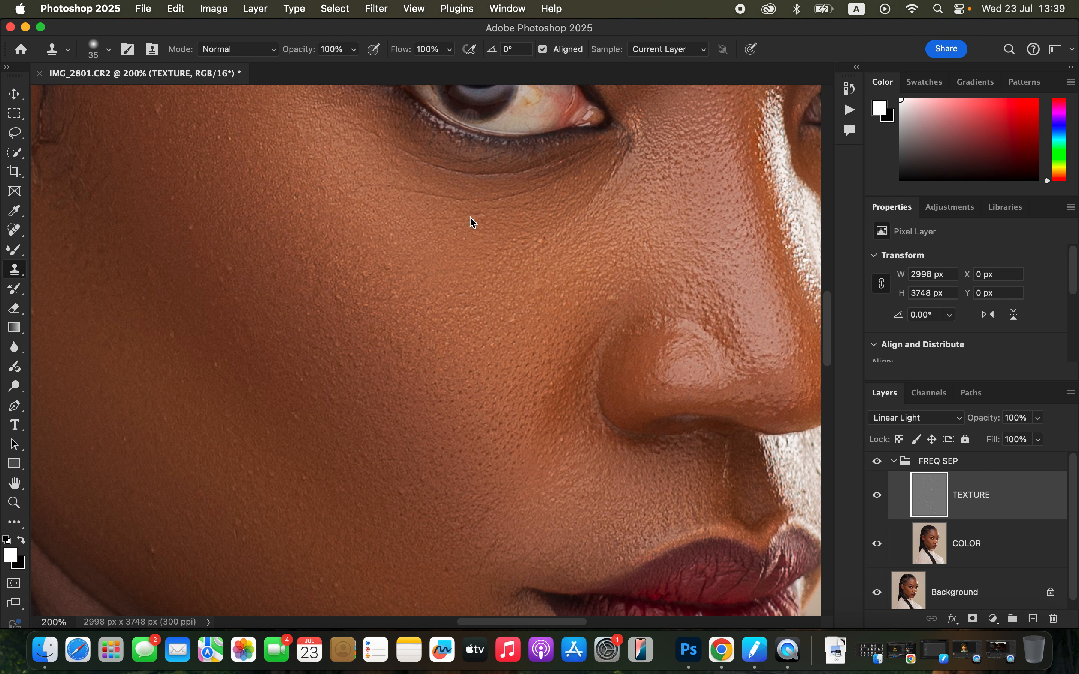
{"action": "scroll", "coordinate": [471, 223], "scroll_direction": "up", "scroll_amount": 2}
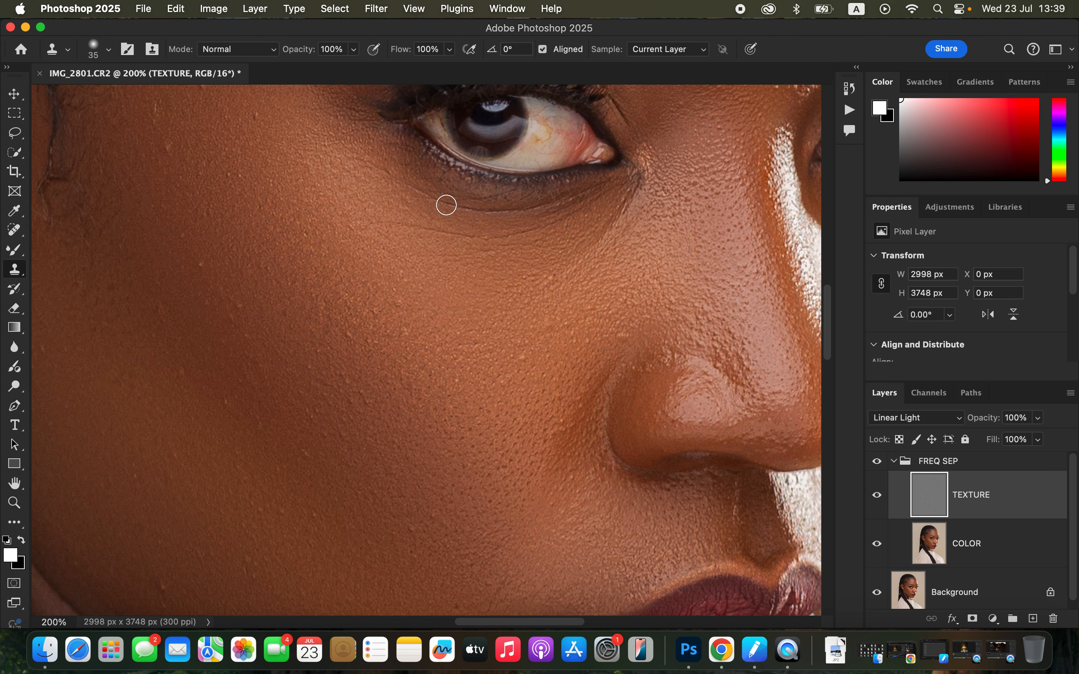
{"action": "left_click_drag", "start_coordinate": [408, 260], "coordinate": [534, 273]}
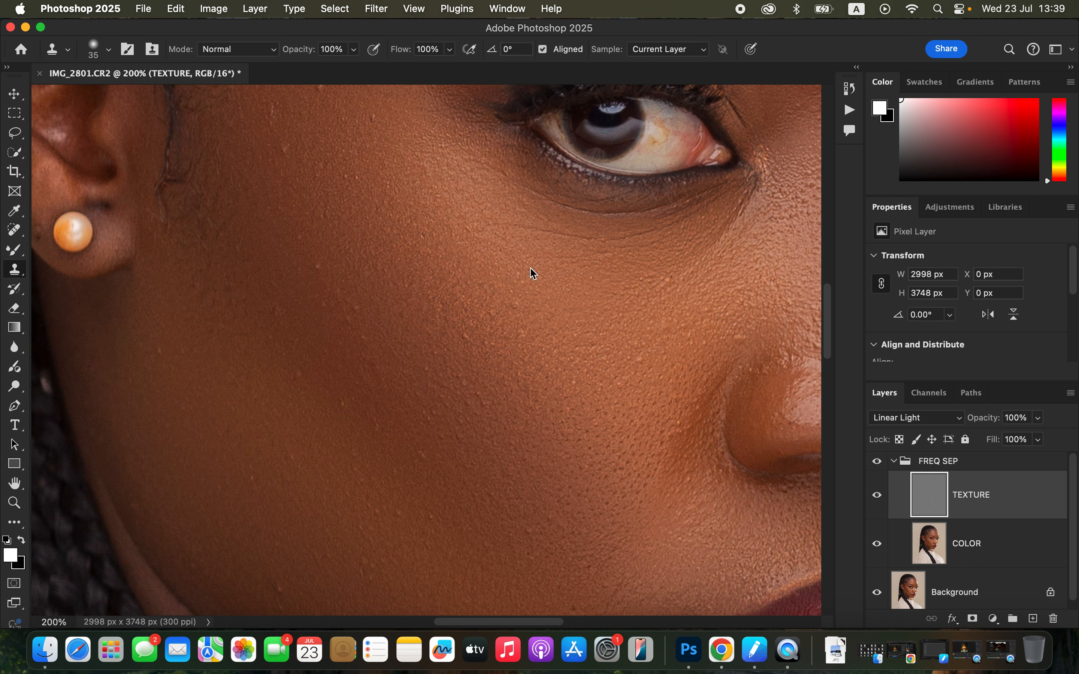
{"action": "scroll", "coordinate": [458, 260], "scroll_direction": "left", "scroll_amount": 2}
{"action": "scroll", "coordinate": [457, 260], "scroll_direction": "up", "scroll_amount": 4}
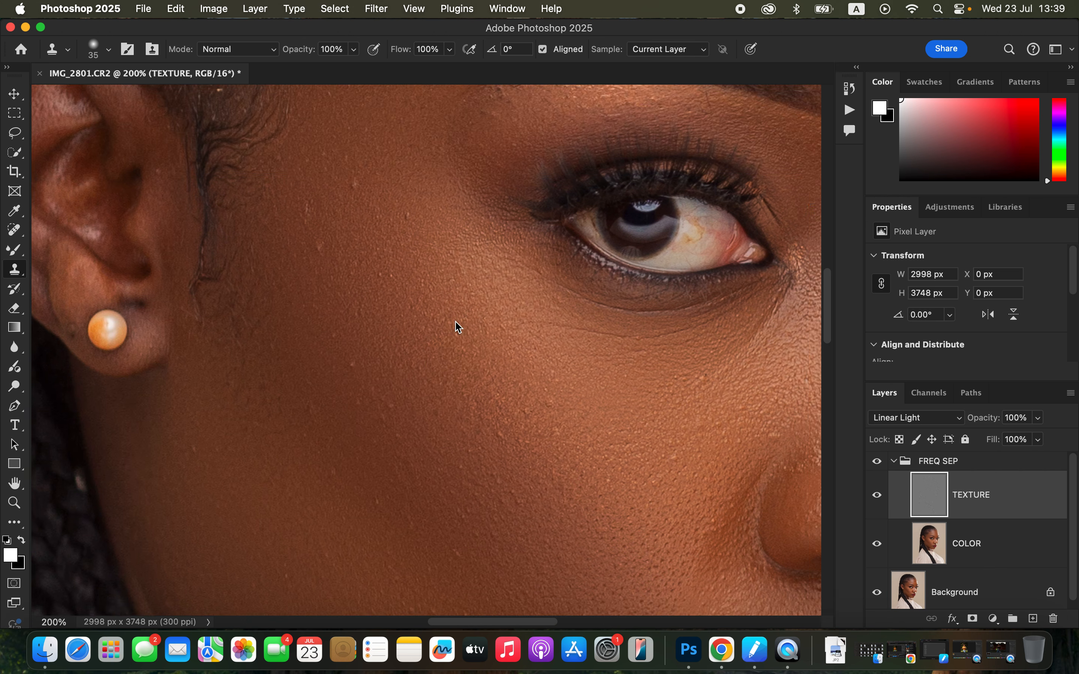
{"action": "scroll", "coordinate": [462, 276], "scroll_direction": "up", "scroll_amount": 9}
{"action": "scroll", "coordinate": [461, 276], "scroll_direction": "right", "scroll_amount": 1}
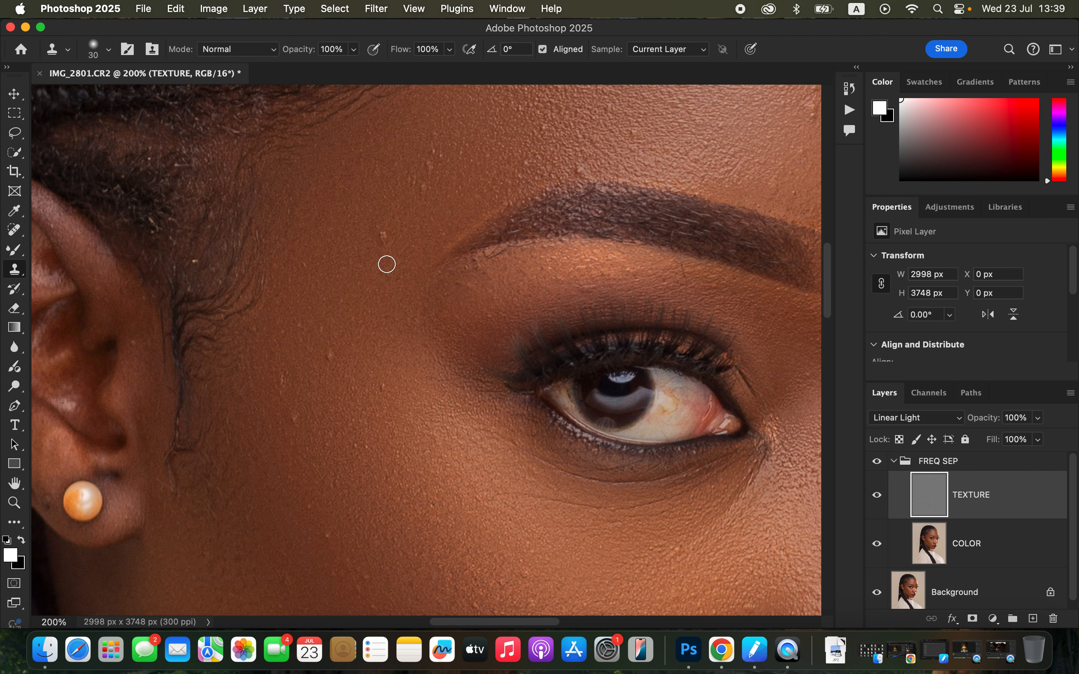
{"action": "left_click_drag", "start_coordinate": [383, 234], "coordinate": [382, 236]}
{"action": "left_click", "coordinate": [431, 210], "text": "alt"}
{"action": "left_click", "coordinate": [424, 188]}
{"action": "left_click", "coordinate": [411, 177]}
{"action": "left_click", "coordinate": [433, 181]}
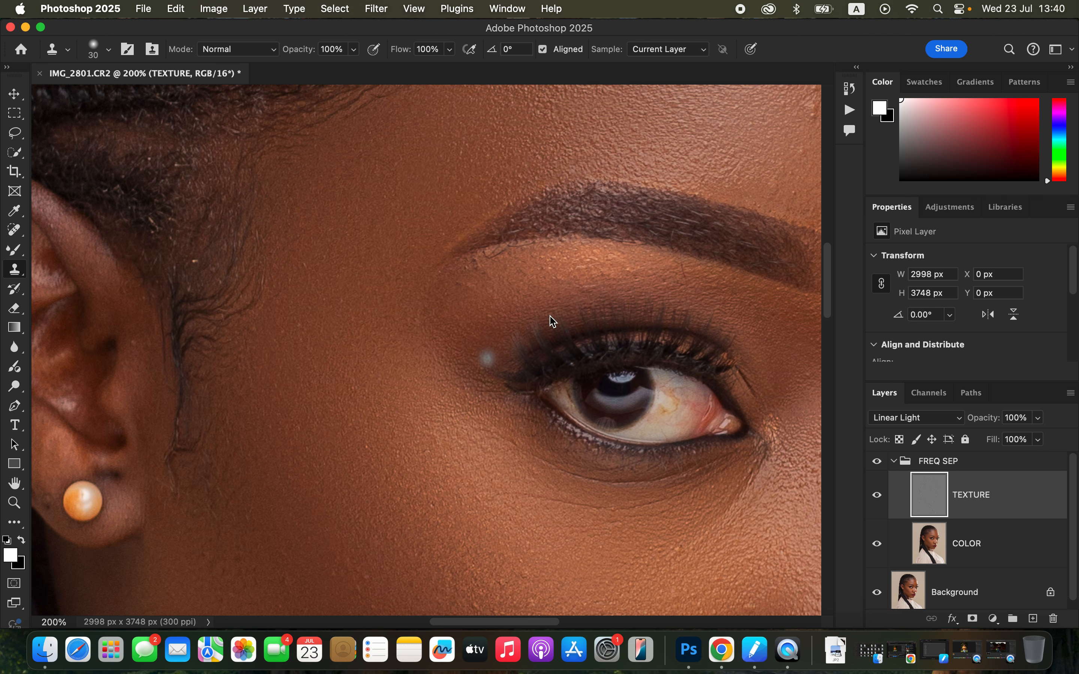
Remove the bumps in the middle of the forehead above the eyebrow's inner end with the Clone Stamp
{"action": "left_click_drag", "start_coordinate": [495, 253], "coordinate": [469, 276]}
{"action": "scroll", "coordinate": [590, 248], "scroll_direction": "up", "scroll_amount": 8}
{"action": "scroll", "coordinate": [590, 248], "scroll_direction": "right", "scroll_amount": 8}
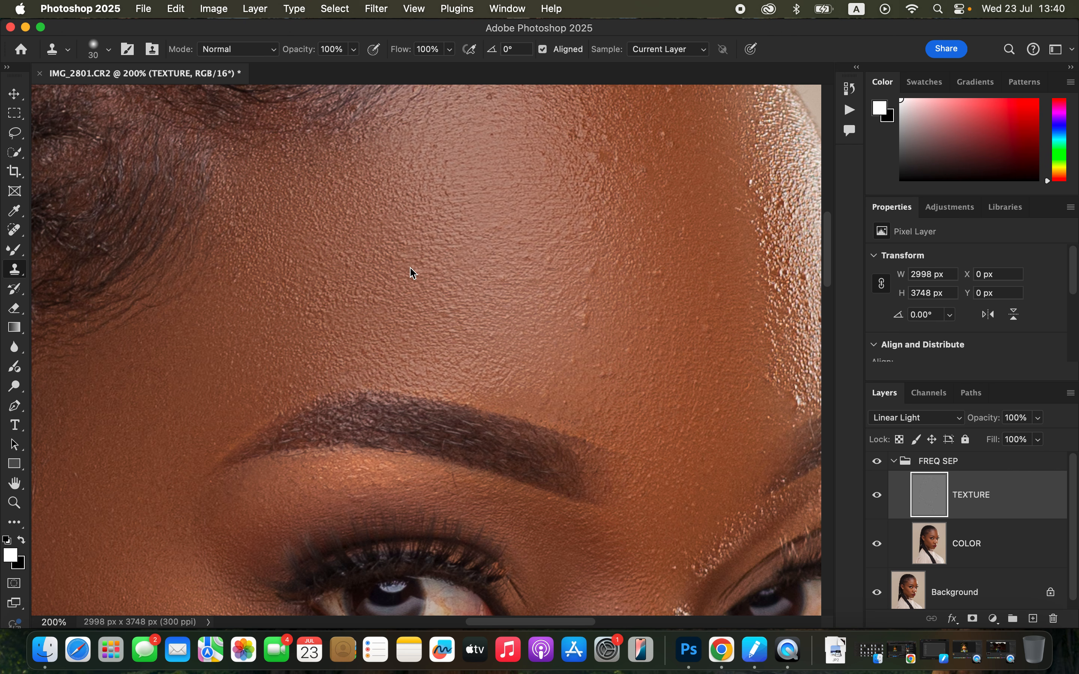
{"action": "left_click", "coordinate": [580, 326]}
{"action": "left_click", "coordinate": [598, 304], "text": "alt"}
{"action": "left_click", "coordinate": [585, 299]}
{"action": "left_click", "coordinate": [598, 292], "text": "alt"}
{"action": "left_click", "coordinate": [589, 273]}
Clone out the bright specks and rough texture on the forehead just above the far eyebrow
{"action": "key", "text": "super+minus"}
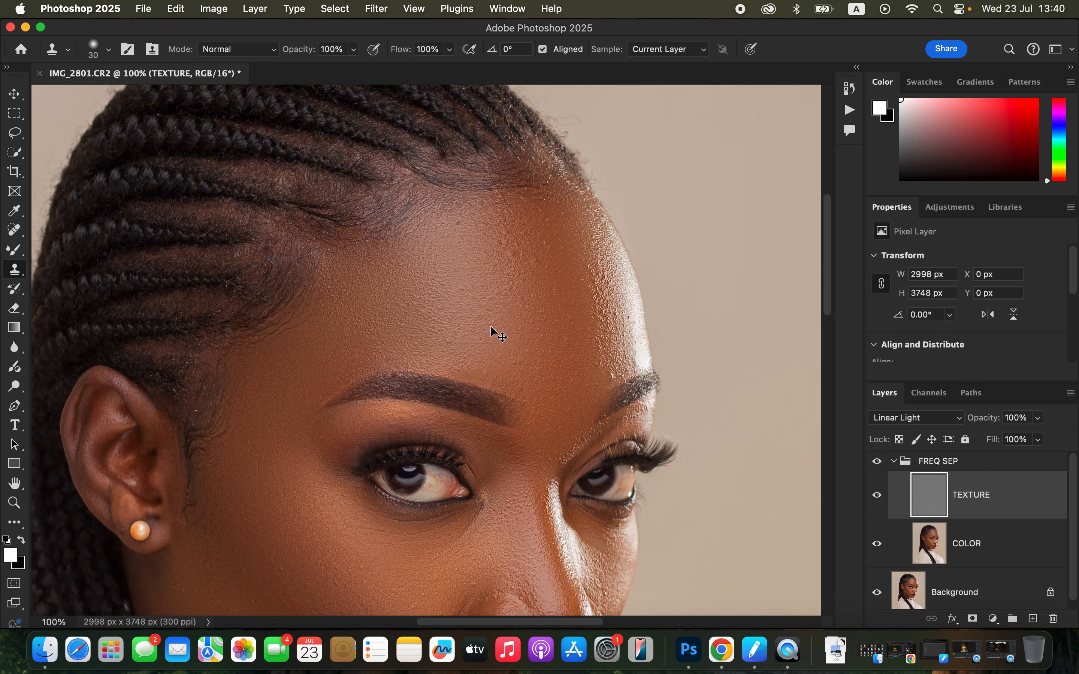
{"action": "key", "text": "super+plus"}
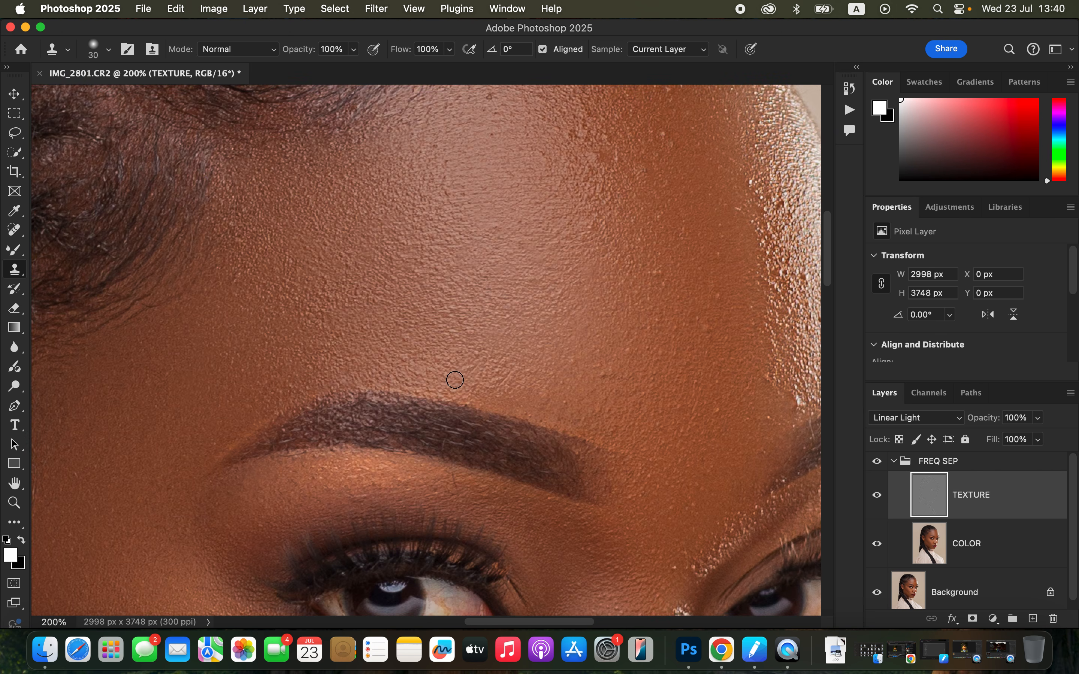
{"action": "left_click_drag", "start_coordinate": [590, 251], "coordinate": [472, 285]}
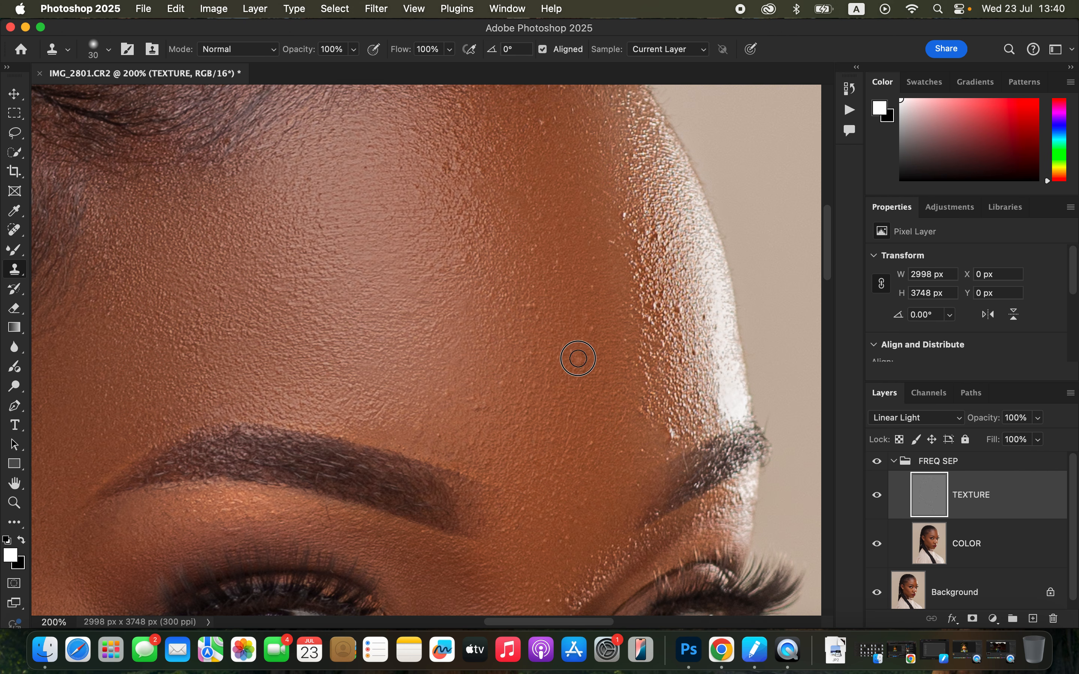
{"action": "left_click_drag", "start_coordinate": [659, 453], "coordinate": [664, 450]}
{"action": "left_click", "coordinate": [676, 429]}
{"action": "left_click", "coordinate": [704, 409], "text": "alt"}
{"action": "left_click", "coordinate": [698, 417]}
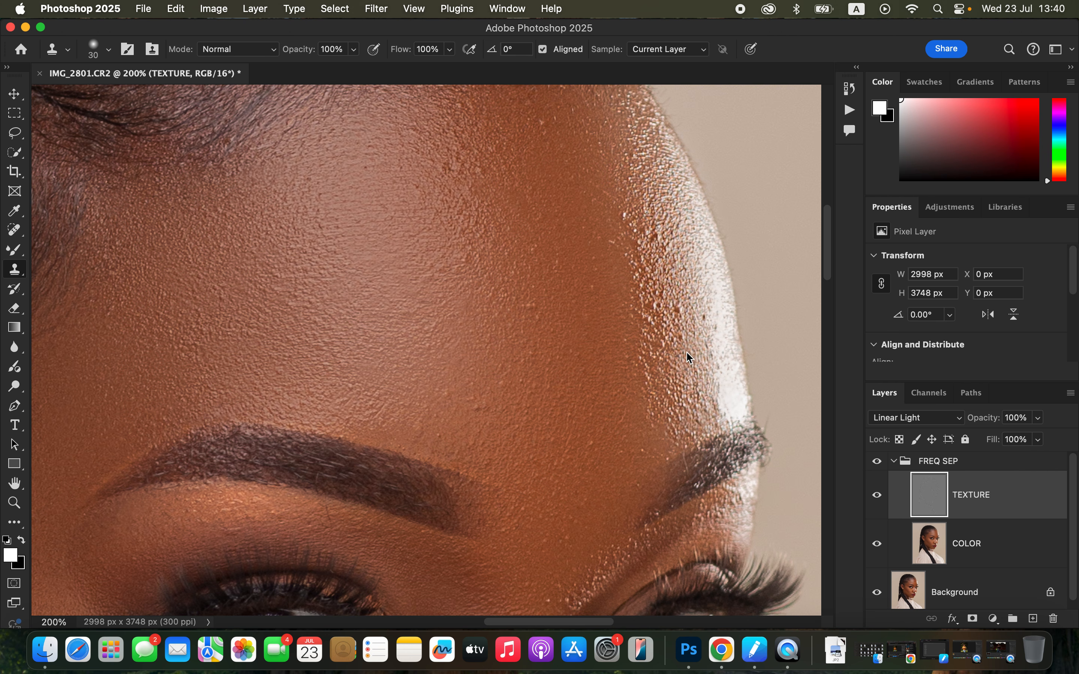
{"action": "left_click", "coordinate": [699, 319]}
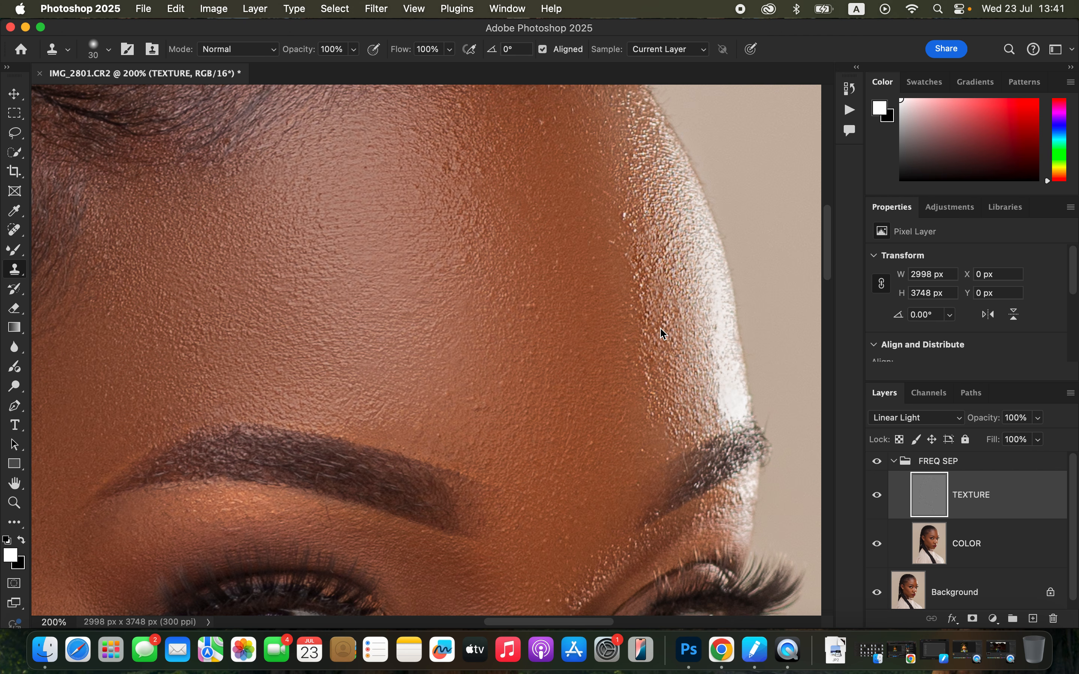
Clone smooth skin texture over the bumps along the inner edge of the upper forehead's bright highlight
{"action": "left_click", "coordinate": [633, 239], "text": "alt"}
{"action": "mouse_move", "coordinate": [628, 224]}
{"action": "left_mouse_down"}
{"action": "mouse_move", "coordinate": [625, 194]}
{"action": "mouse_move", "coordinate": [624, 221]}
{"action": "left_mouse_up"}
{"action": "left_click", "coordinate": [624, 196], "text": "alt"}
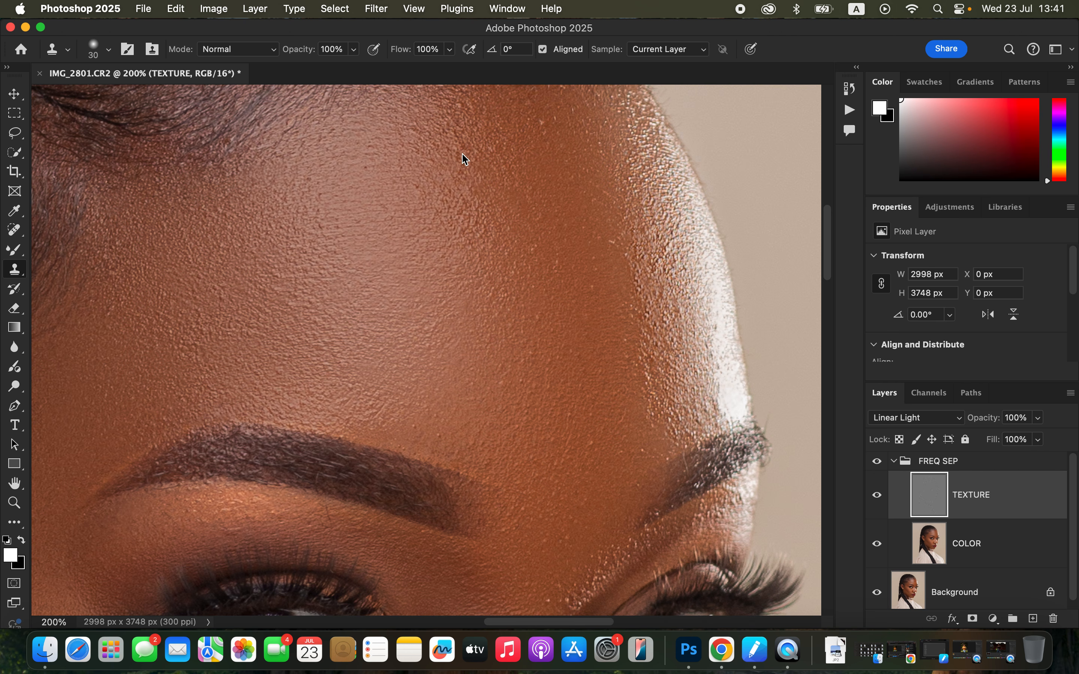
{"action": "left_click", "coordinate": [612, 269], "text": "alt"}
{"action": "left_click_drag", "start_coordinate": [616, 250], "coordinate": [610, 204]}
Clean up the remaining coarse texture inside the highlight above the far eyebrow with the Clone Stamp
{"action": "left_click", "coordinate": [681, 376], "text": "alt"}
{"action": "mouse_move", "coordinate": [687, 392]}
{"action": "left_mouse_down"}
{"action": "mouse_move", "coordinate": [666, 404]}
{"action": "mouse_move", "coordinate": [670, 414]}
{"action": "mouse_move", "coordinate": [690, 412]}
{"action": "left_mouse_up"}
{"action": "left_click", "coordinate": [700, 386], "text": "alt"}
{"action": "left_click", "coordinate": [709, 406]}
{"action": "left_click", "coordinate": [700, 391], "text": "alt"}
{"action": "left_click", "coordinate": [715, 401]}
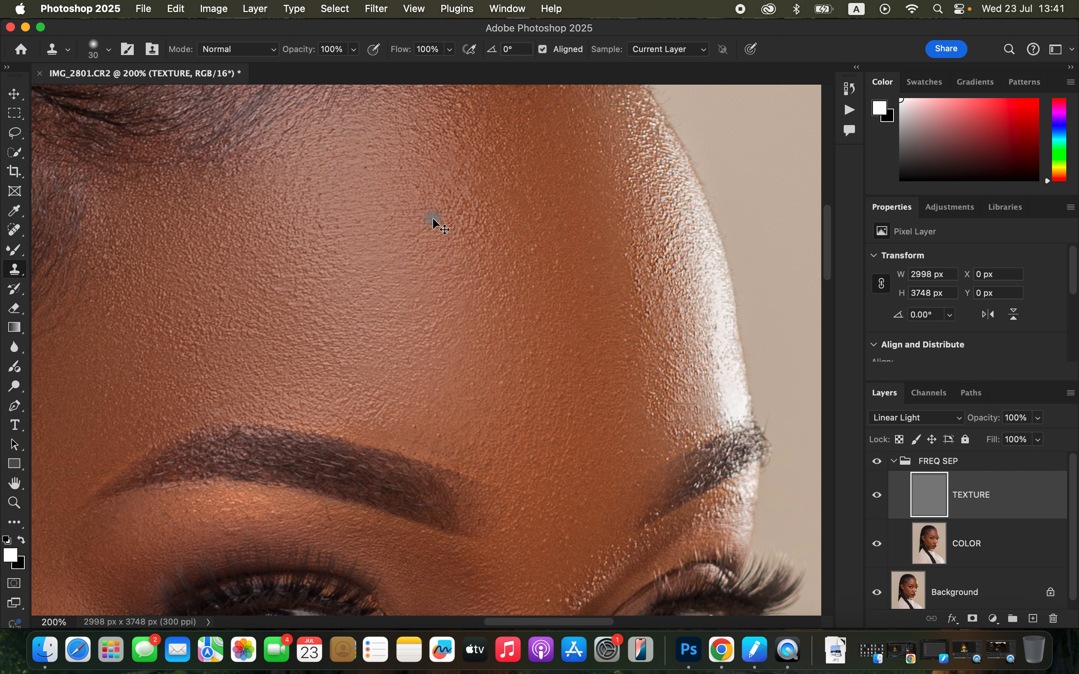
Clone smooth skin texture over the small bumps on the near cheek, using the Clone Stamp on the TEXTURE layer
{"action": "key", "text": "super+minus"}
{"action": "key", "text": "super+minus"}
{"action": "key", "text": "super+minus"}
{"action": "key", "text": "super+minus"}
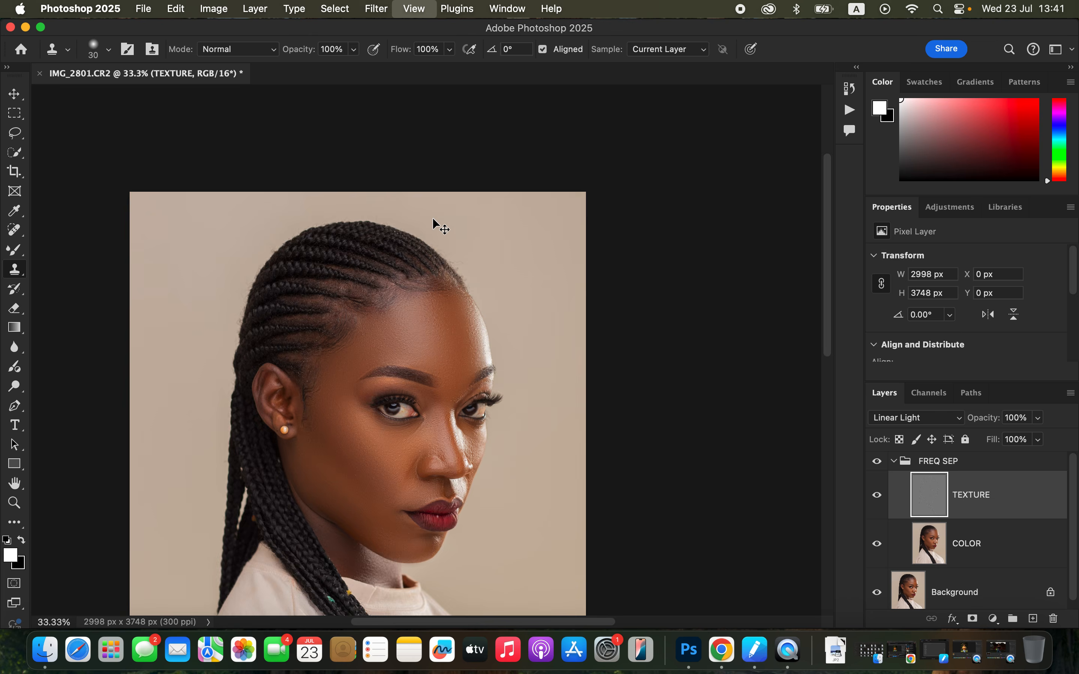
{"action": "key", "text": "super+plus"}
{"action": "key", "text": "super+plus"}
{"action": "key", "text": "super+plus"}
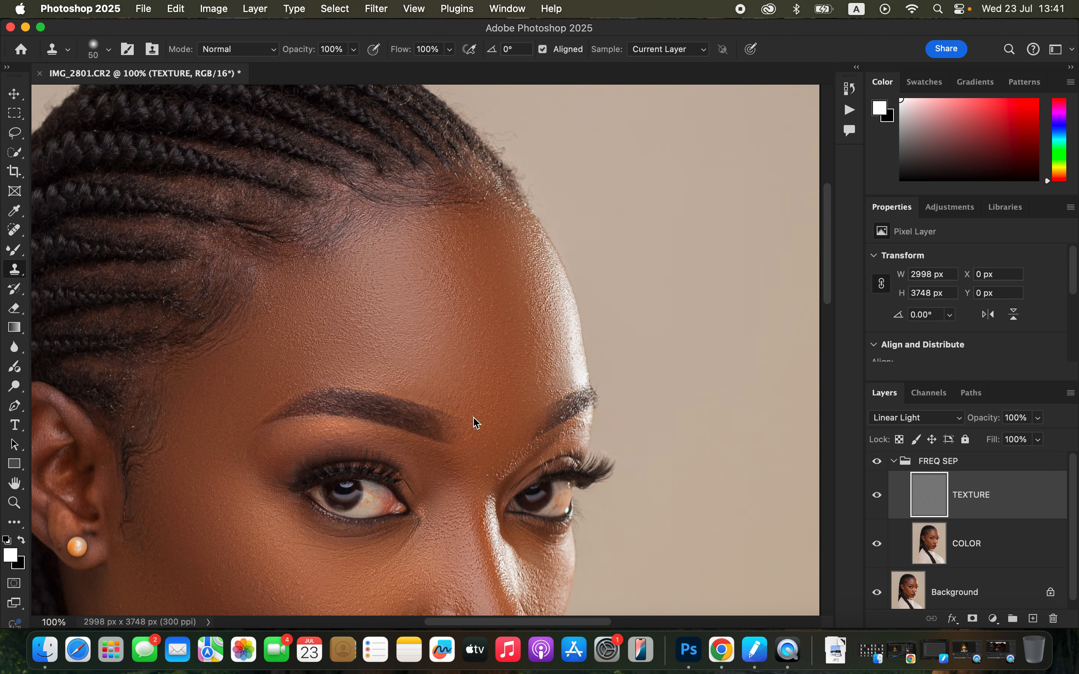
{"action": "left_click_drag", "start_coordinate": [472, 489], "coordinate": [583, 215]}
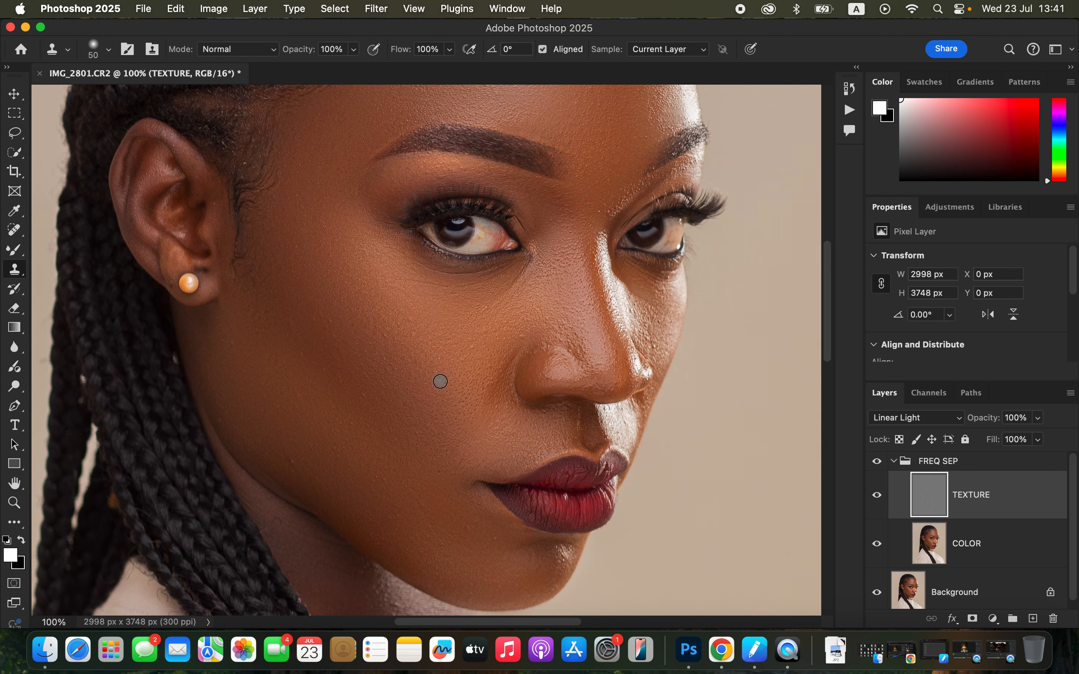
{"action": "key", "text": "super+equal"}
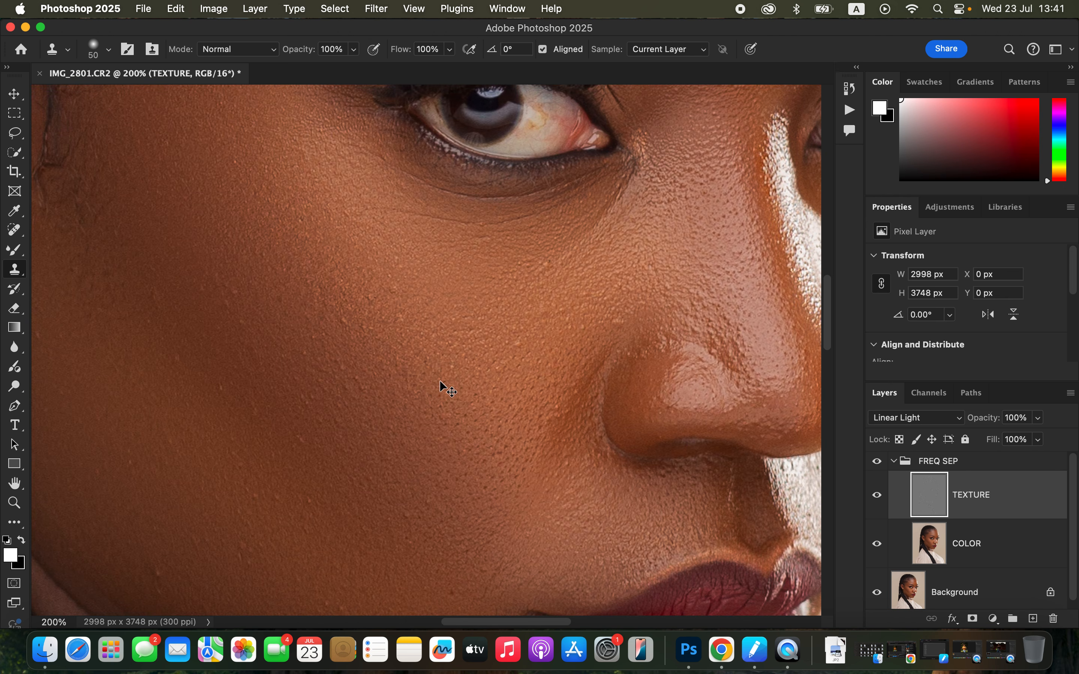
{"action": "left_click", "coordinate": [319, 466], "text": "alt"}
{"action": "left_click", "coordinate": [297, 439]}
{"action": "left_click", "coordinate": [344, 434], "text": "alt"}
{"action": "left_click", "coordinate": [329, 415]}
{"action": "left_click", "coordinate": [340, 433], "text": "alt"}
{"action": "left_click", "coordinate": [327, 422]}
{"action": "left_click", "coordinate": [357, 411], "text": "alt"}
{"action": "left_click", "coordinate": [342, 390]}
Reduce the Clone Stamp brush to 35 px and clone out the bump on the skin below the corner of the mouth
{"action": "left_click_drag", "start_coordinate": [509, 445], "coordinate": [482, 256]}
{"action": "key", "text": "bracketleft"}
{"action": "key", "text": "bracketleft"}
{"action": "key", "text": "bracketleft"}
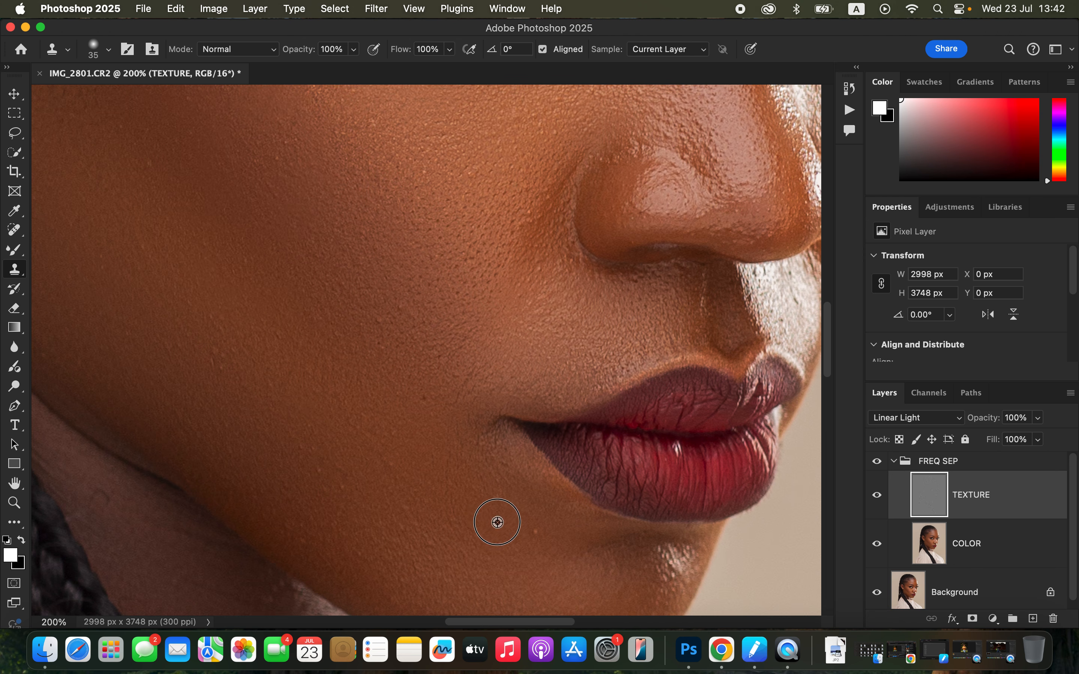
{"action": "left_click", "coordinate": [533, 548]}
Try to clone smooth texture over the spots on the chin below the lower lip
{"action": "left_click", "coordinate": [657, 556]}
{"action": "left_click", "coordinate": [666, 560]}
{"action": "left_click", "coordinate": [652, 583]}
{"action": "key", "text": "super+z"}
{"action": "key", "text": "super+z"}
Clone cleaner texture over the rough skin on the far cheek beside the nose and on the near side of the nose
{"action": "left_click_drag", "start_coordinate": [628, 295], "coordinate": [388, 390]}
{"action": "left_click_drag", "start_coordinate": [525, 306], "coordinate": [484, 393]}
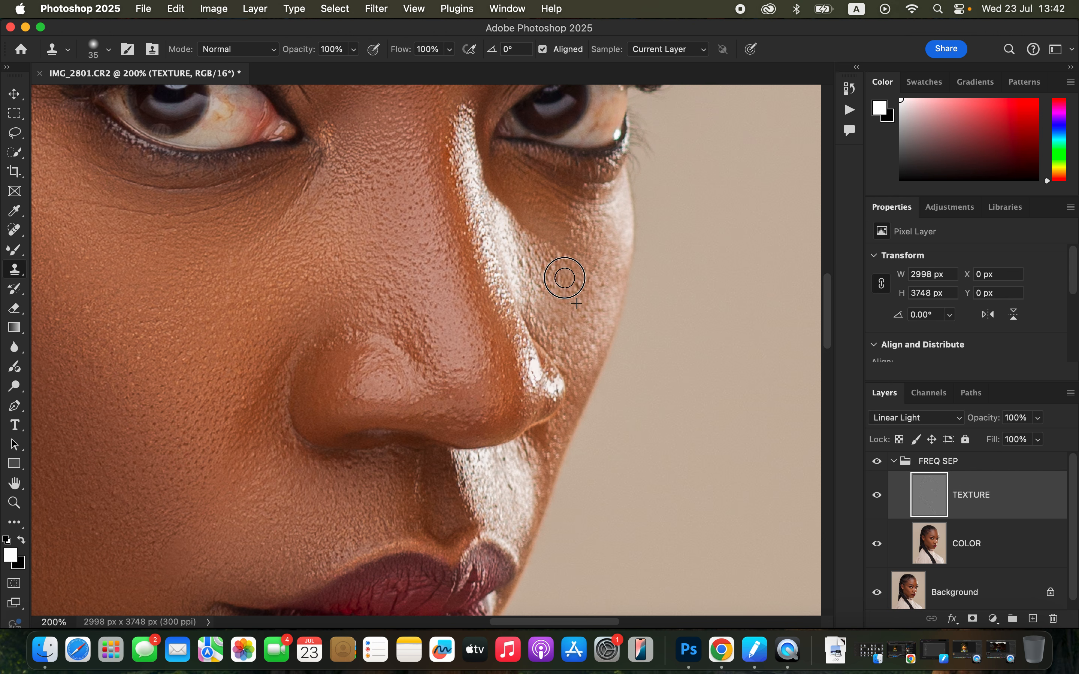
{"action": "left_click", "coordinate": [579, 216]}
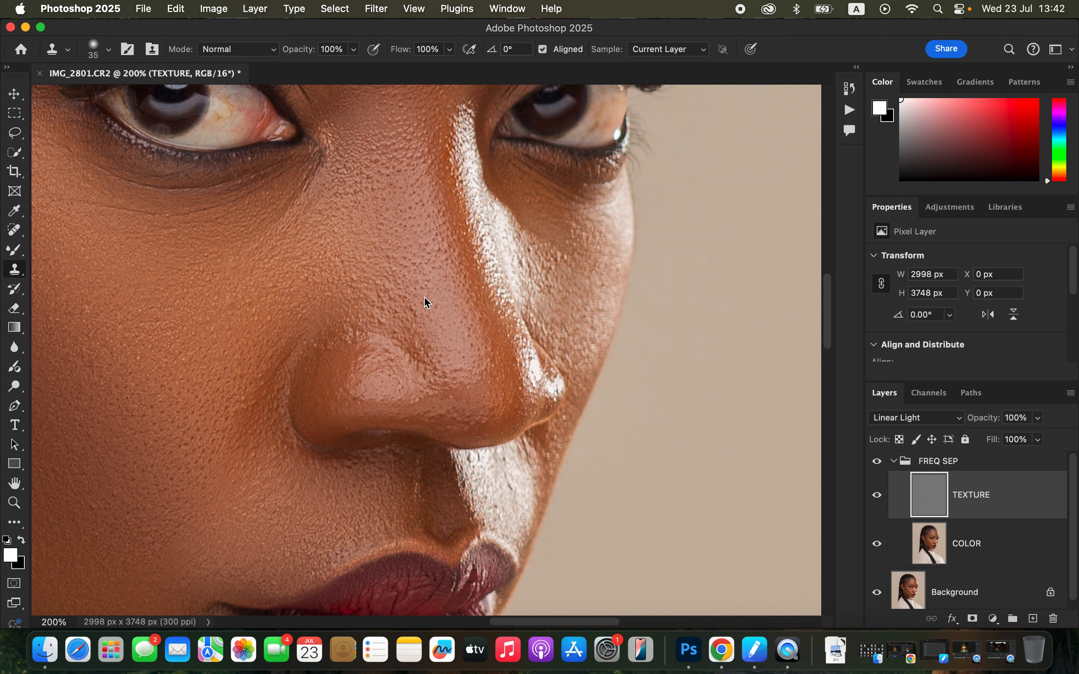
{"action": "mouse_move", "coordinate": [374, 298]}
{"action": "left_mouse_down"}
{"action": "mouse_move", "coordinate": [347, 332]}
{"action": "mouse_move", "coordinate": [323, 338]}
{"action": "left_mouse_up"}
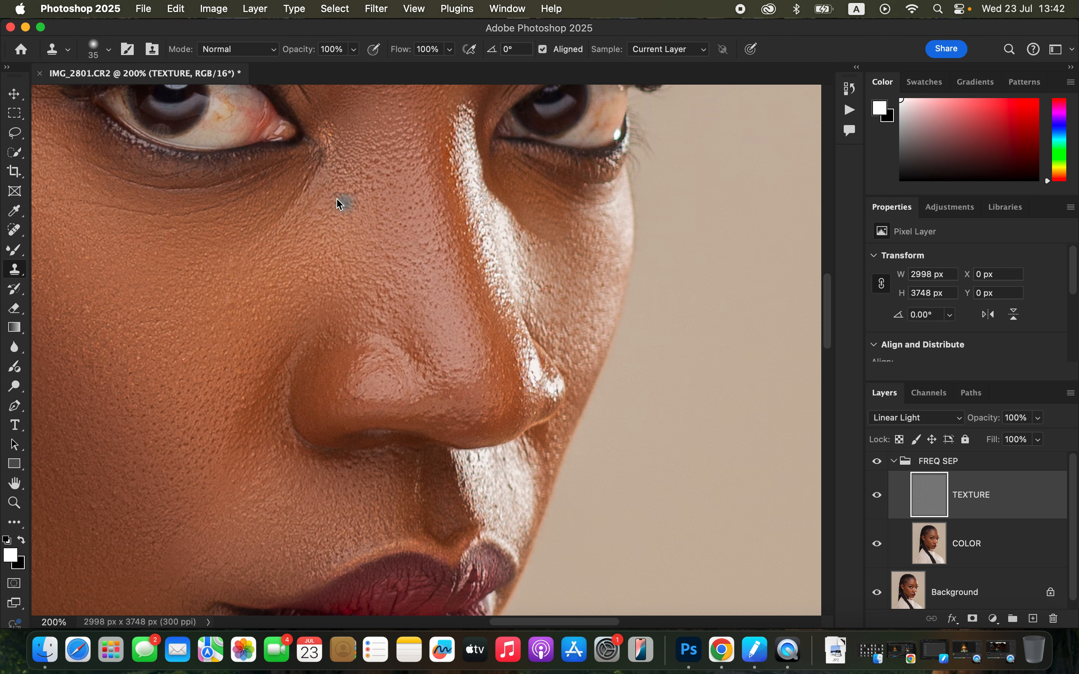
Clone out the texture and fine lines beside the inner corner of the near eye and along the area beneath it
{"action": "left_click_drag", "start_coordinate": [310, 189], "coordinate": [295, 194]}
{"action": "left_click", "coordinate": [231, 228], "text": "alt"}
{"action": "left_click", "coordinate": [186, 232], "text": "alt"}
{"action": "mouse_move", "coordinate": [224, 222]}
{"action": "left_mouse_down"}
{"action": "mouse_move", "coordinate": [196, 226]}
{"action": "mouse_move", "coordinate": [210, 209]}
{"action": "mouse_move", "coordinate": [89, 206]}
{"action": "left_mouse_up"}
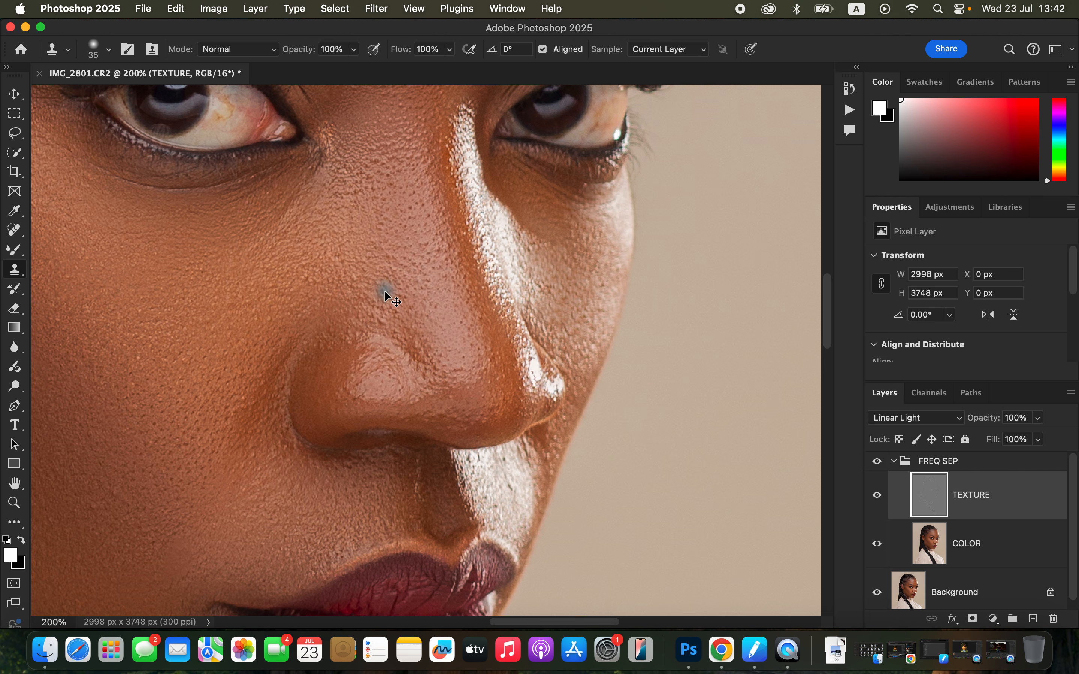
Compare the whole portrait before and after retouching by toggling the visibility of the FREQ SEP group
{"action": "key", "text": "super+0"}
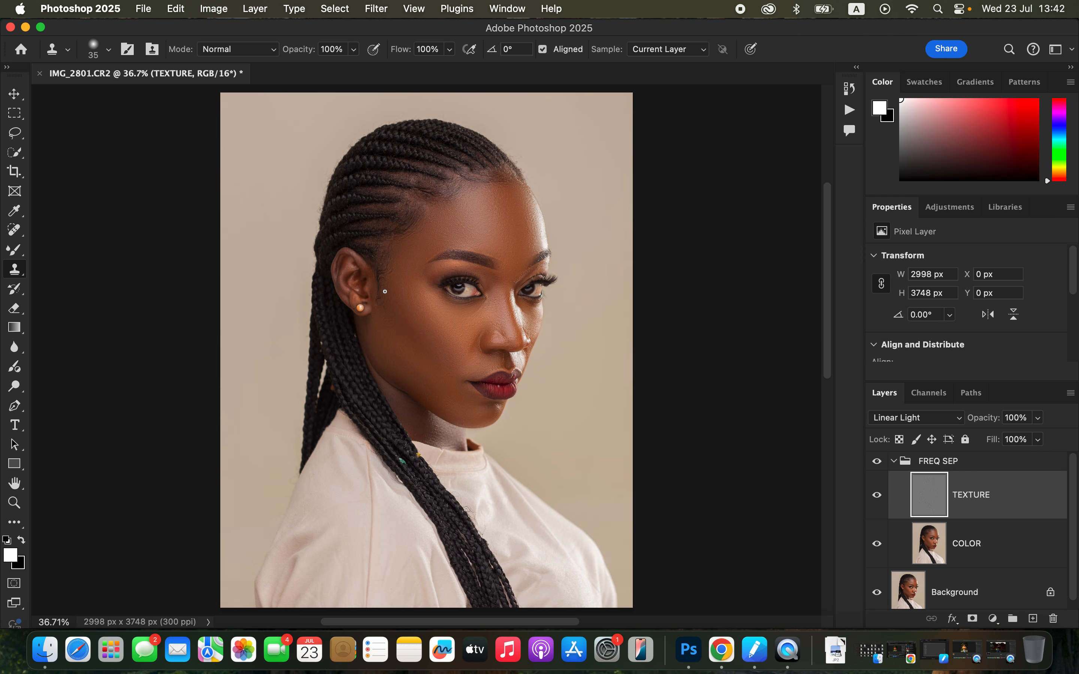
{"action": "left_click", "coordinate": [878, 462]}
{"action": "left_click", "coordinate": [877, 462]}
{"action": "left_click", "coordinate": [877, 462]}
{"action": "left_click", "coordinate": [878, 462]}
Collapse the FREQ SEP group and stamp all visible layers into a new merged layer above it
{"action": "left_click", "coordinate": [901, 467]}
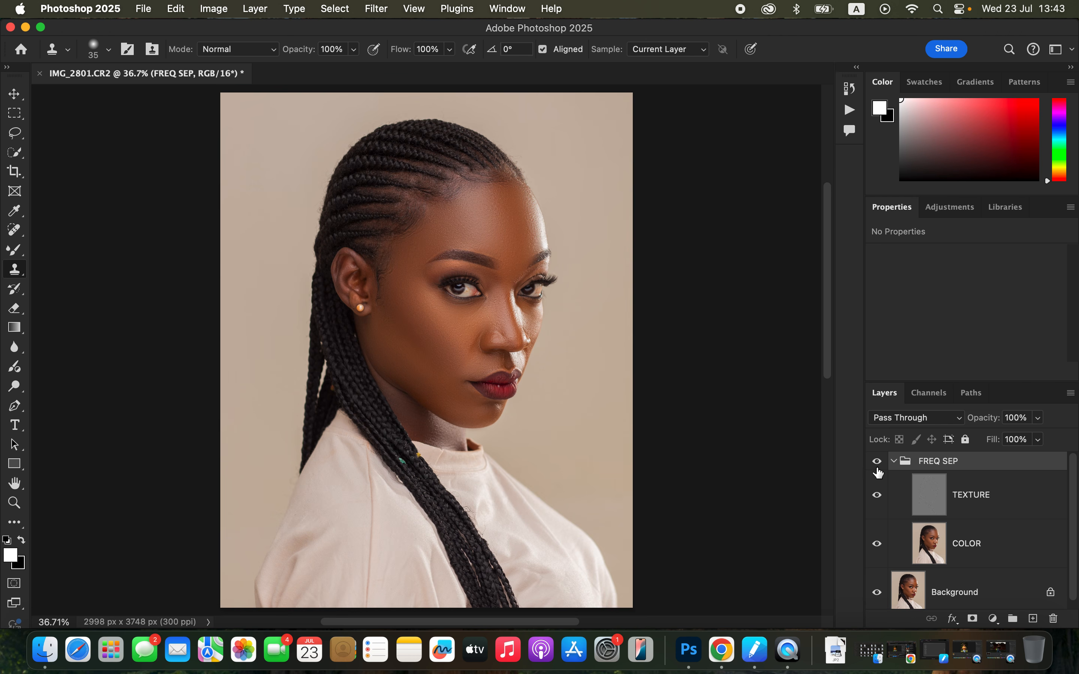
{"action": "left_click", "coordinate": [896, 462]}
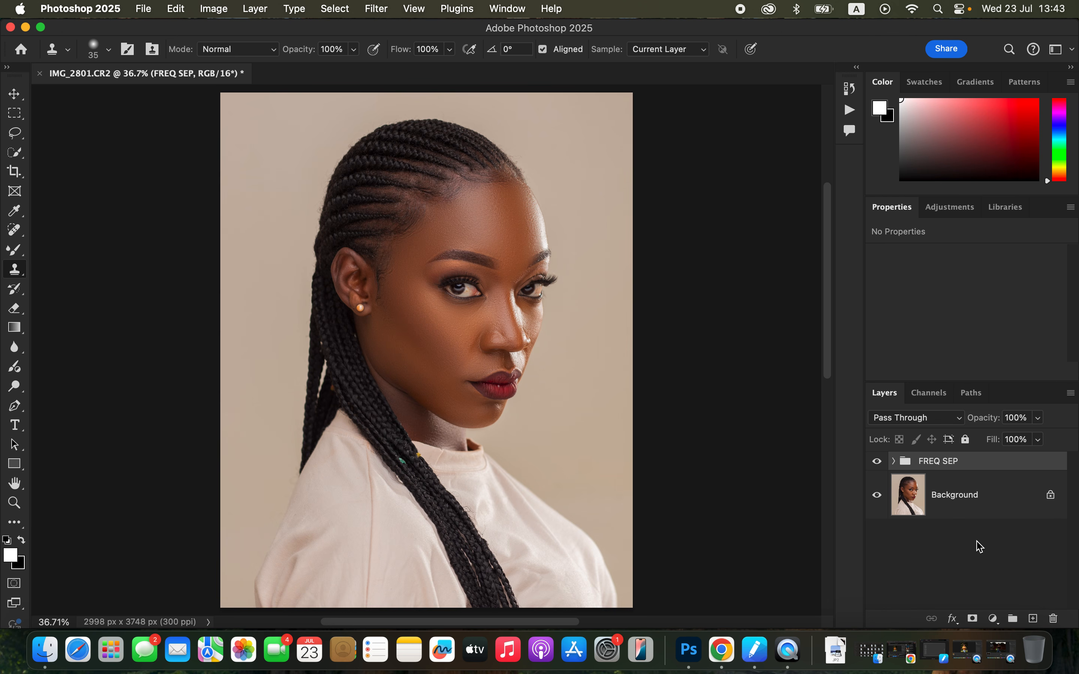
{"action": "key", "text": "super+alt+shift+e"}
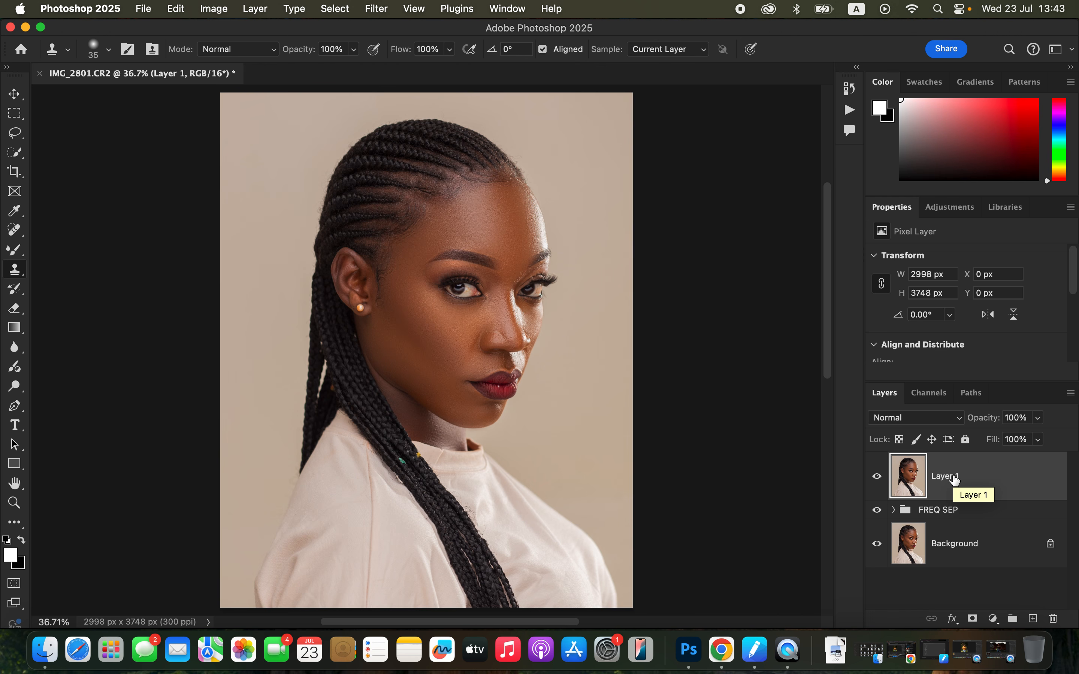
Select the subject automatically and add an empty layer above the merged one with its blend mode set to Color
{"action": "left_click", "coordinate": [338, 10]}
{"action": "left_click", "coordinate": [386, 182]}
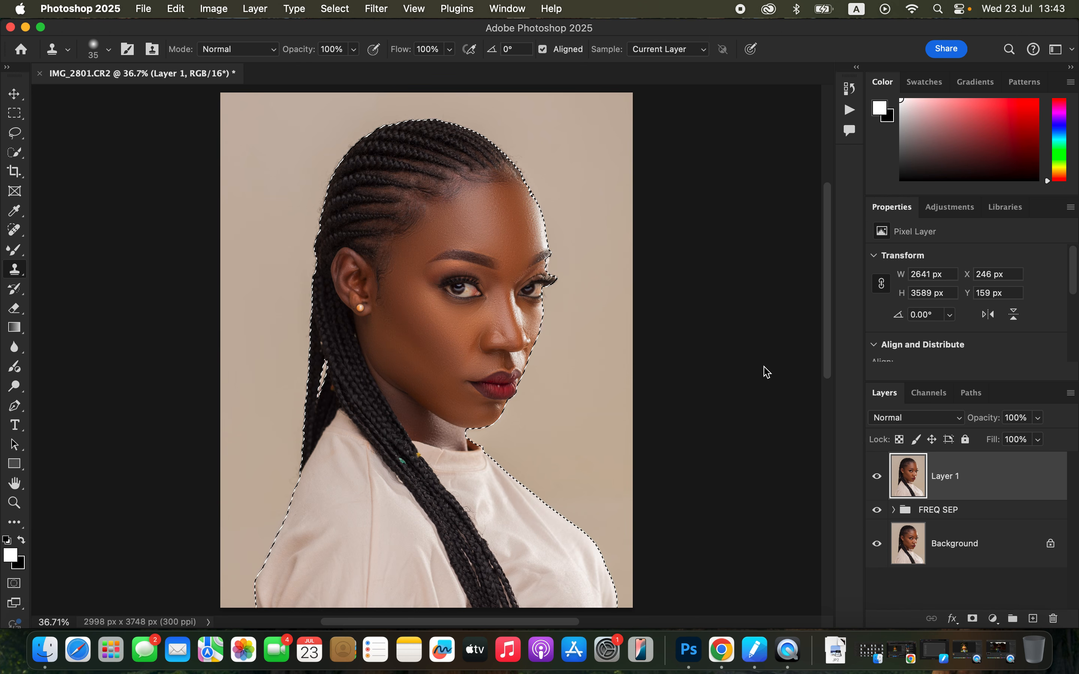
{"action": "left_click", "coordinate": [1034, 620]}
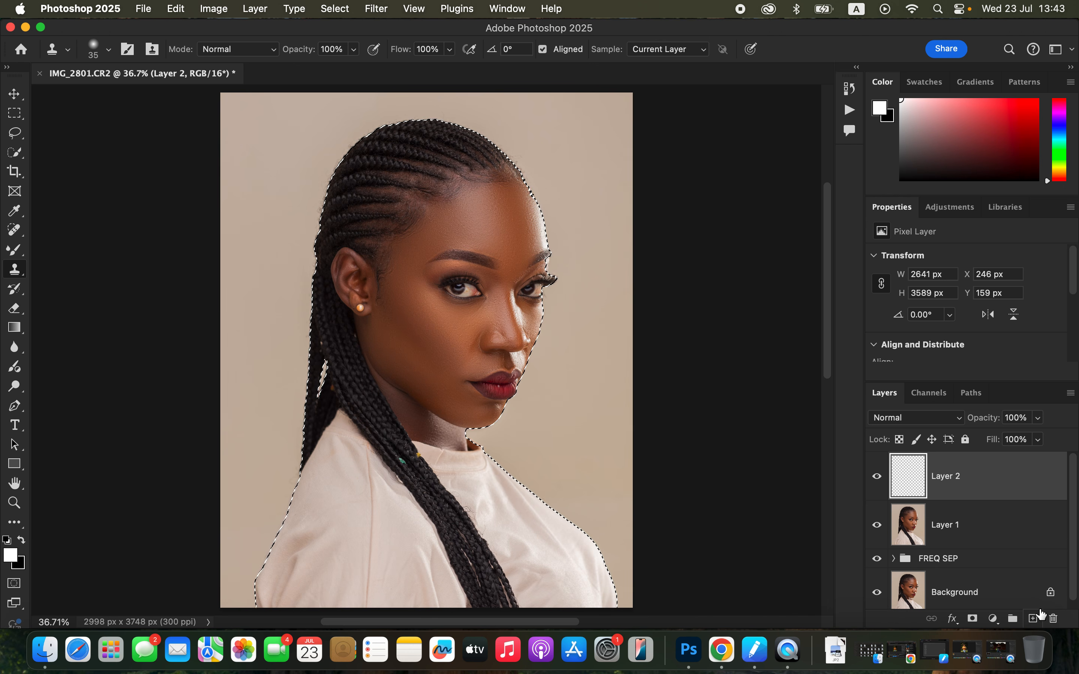
{"action": "left_click", "coordinate": [911, 419]}
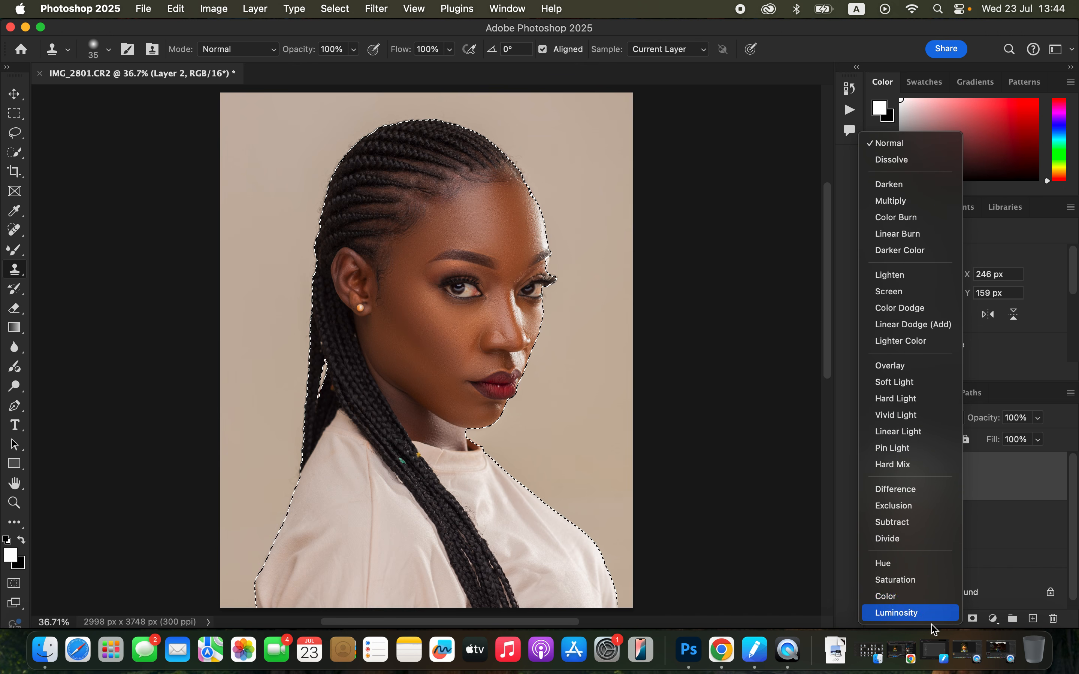
{"action": "left_click", "coordinate": [888, 597]}
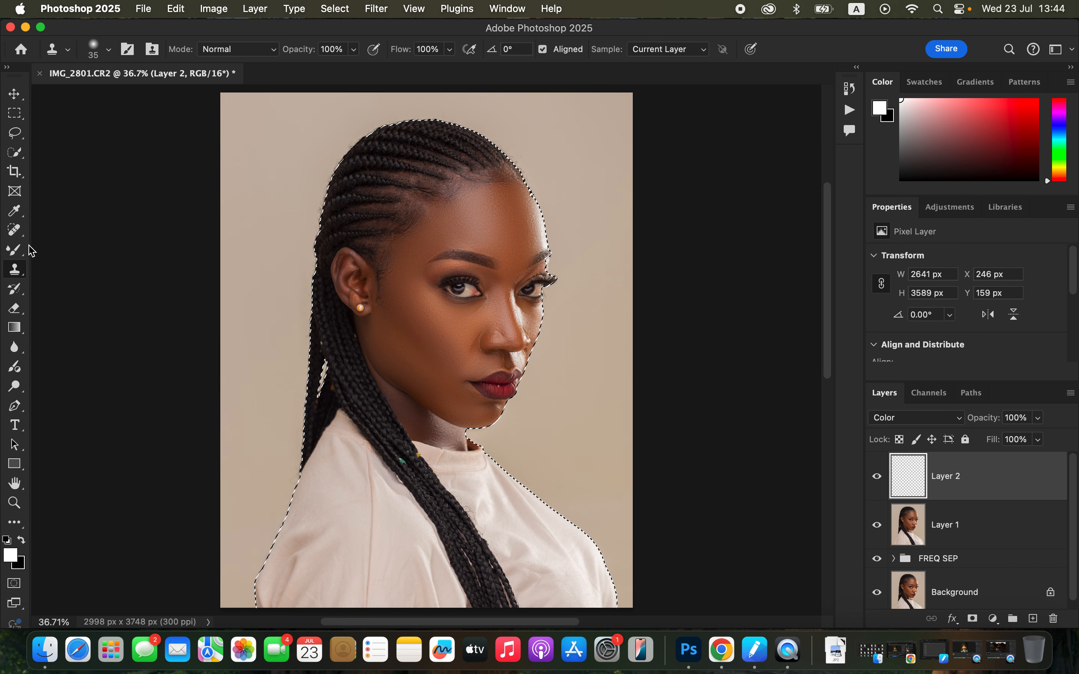
Switch from the Mixer Brush to the regular Brush tool with a Soft Round tip of 250 px and 0% hardness
{"action": "left_click", "coordinate": [18, 251]}
{"action": "right_click", "coordinate": [17, 250]}
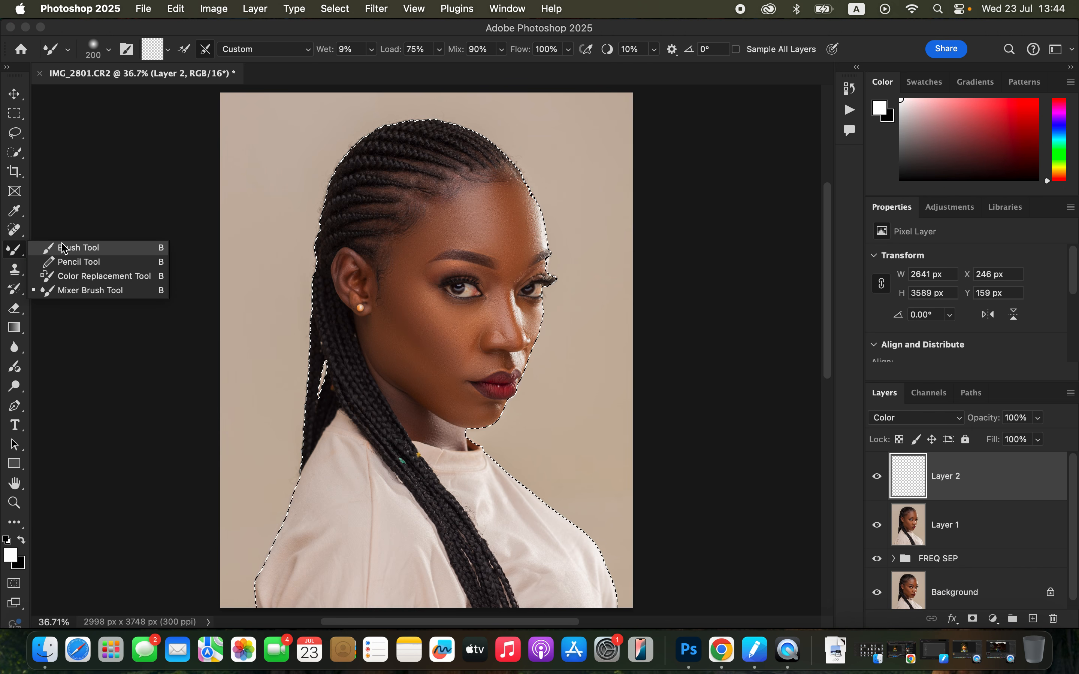
{"action": "left_click", "coordinate": [71, 248]}
{"action": "left_click", "coordinate": [108, 50]}
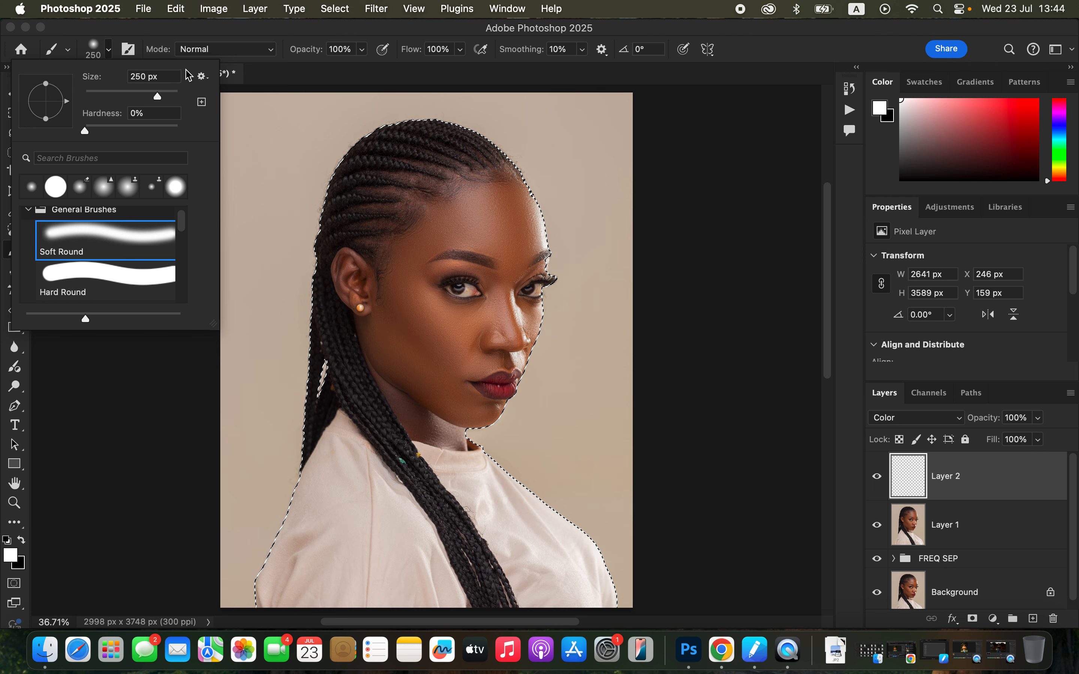
{"action": "left_click", "coordinate": [231, 33]}
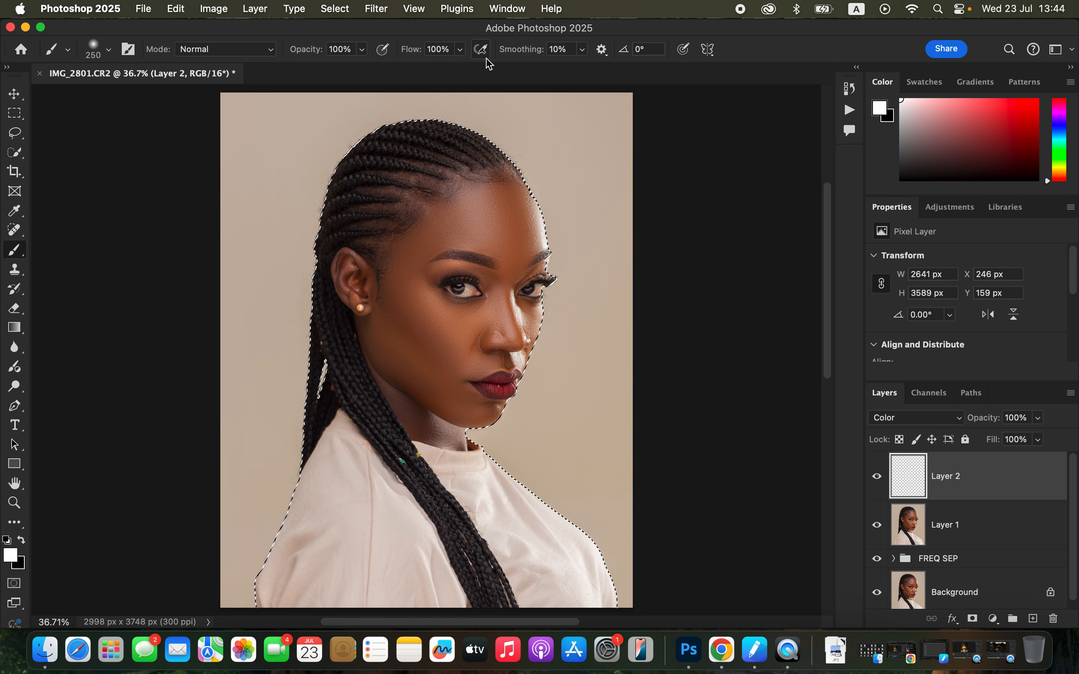
Sample the reddish-brown skin tone between the eyebrows and paint it over the forehead, cheeks and neck on the Color layer
{"action": "key", "text": "super+equal"}
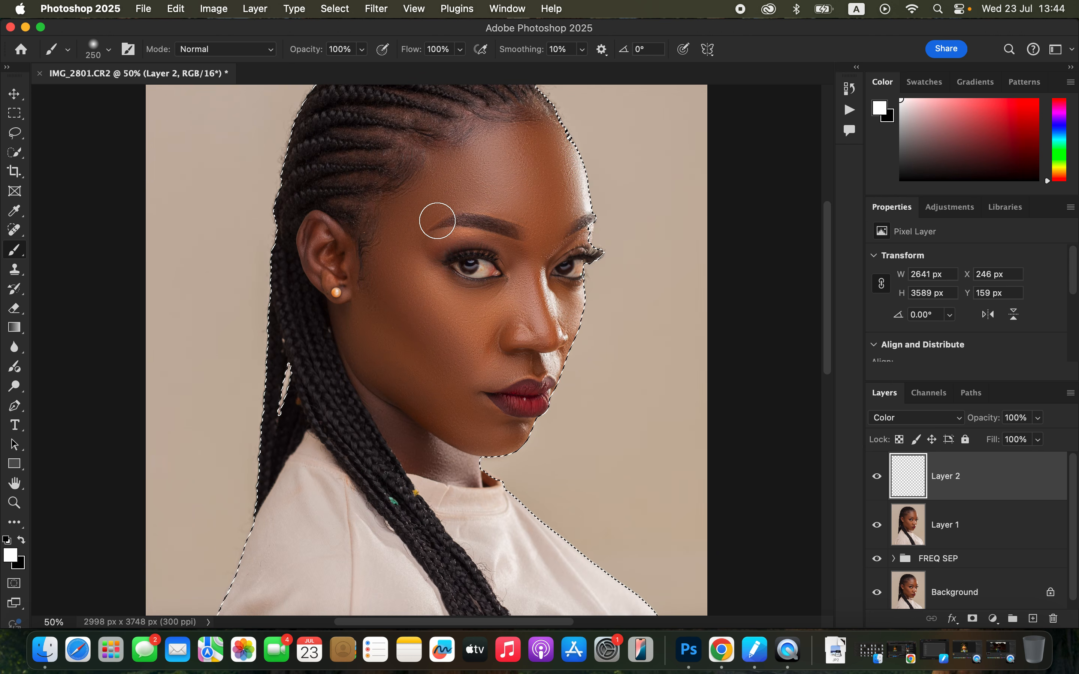
{"action": "left_click_drag", "start_coordinate": [490, 203], "coordinate": [467, 214]}
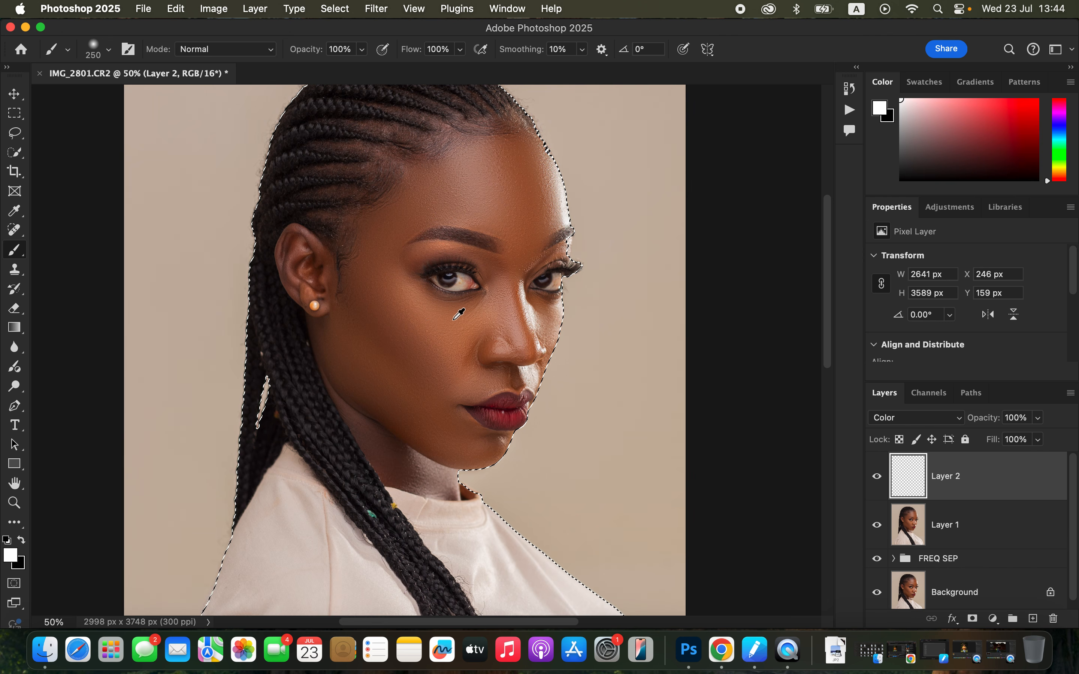
{"action": "left_click", "coordinate": [531, 246], "text": "alt"}
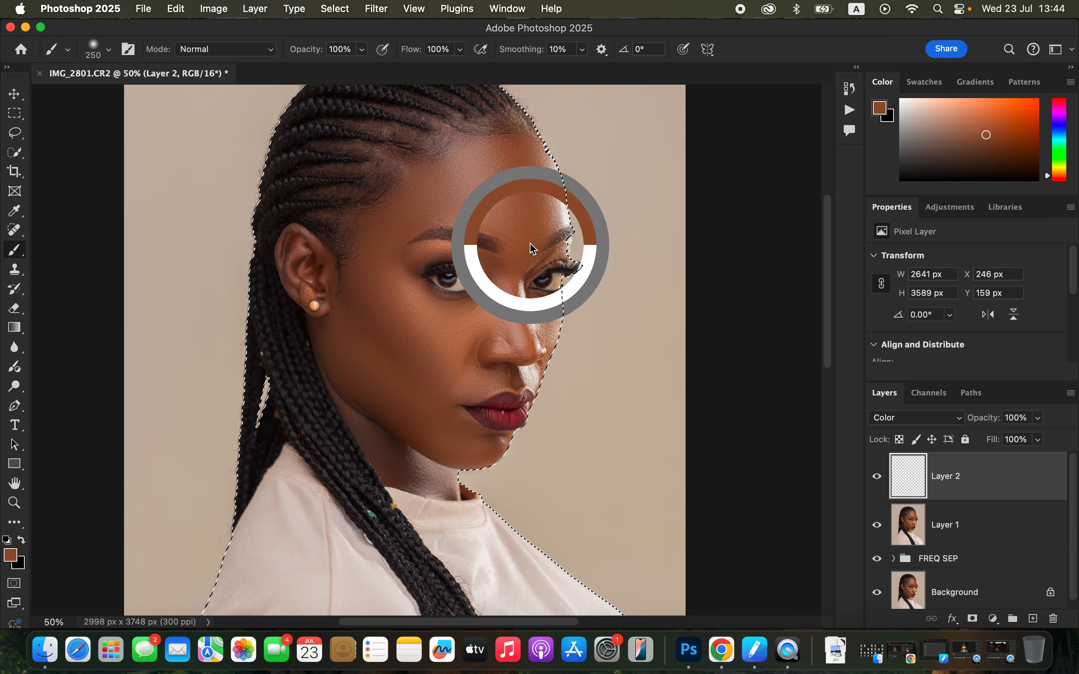
{"action": "left_click", "coordinate": [531, 244], "text": "alt"}
{"action": "left_click", "coordinate": [530, 246], "text": "alt"}
{"action": "left_click", "coordinate": [531, 249], "text": "alt"}
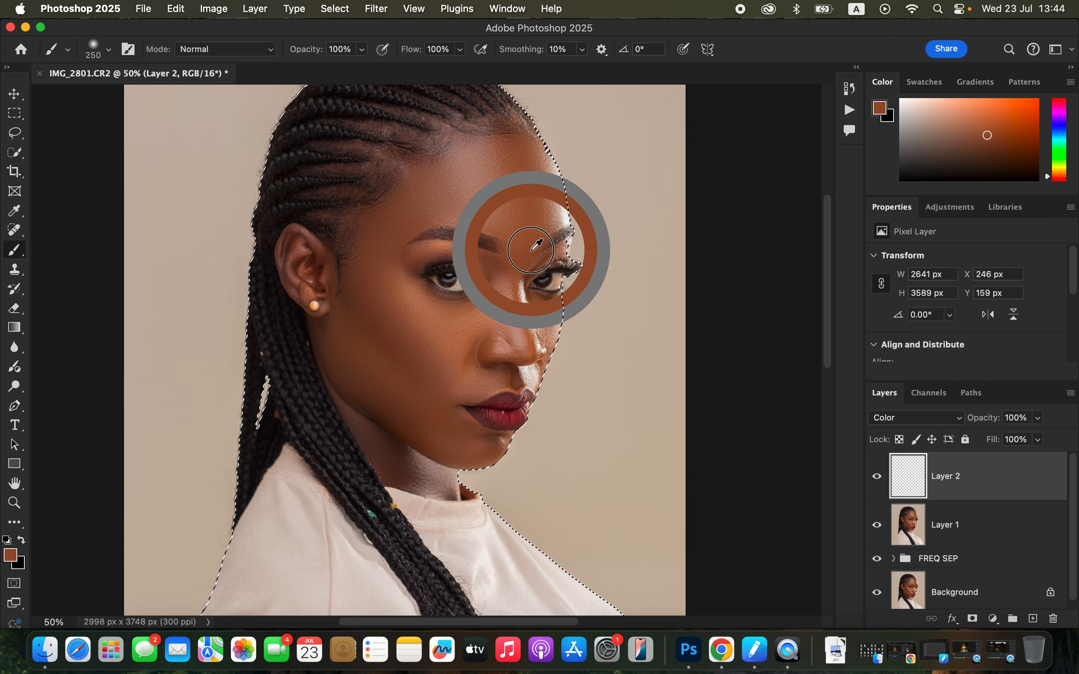
{"action": "mouse_move", "coordinate": [411, 316]}
{"action": "left_mouse_down"}
{"action": "mouse_move", "coordinate": [440, 354]}
{"action": "mouse_move", "coordinate": [387, 307]}
{"action": "mouse_move", "coordinate": [395, 341]}
{"action": "mouse_move", "coordinate": [380, 316]}
{"action": "mouse_move", "coordinate": [366, 279]}
{"action": "mouse_move", "coordinate": [387, 224]}
{"action": "mouse_move", "coordinate": [449, 191]}
{"action": "mouse_move", "coordinate": [499, 203]}
{"action": "mouse_move", "coordinate": [495, 187]}
{"action": "mouse_move", "coordinate": [512, 204]}
{"action": "mouse_move", "coordinate": [456, 181]}
{"action": "mouse_move", "coordinate": [476, 158]}
{"action": "mouse_move", "coordinate": [517, 226]}
{"action": "mouse_move", "coordinate": [522, 178]}
{"action": "mouse_move", "coordinate": [535, 218]}
{"action": "mouse_move", "coordinate": [520, 196]}
{"action": "mouse_move", "coordinate": [463, 189]}
{"action": "mouse_move", "coordinate": [482, 208]}
{"action": "mouse_move", "coordinate": [410, 209]}
{"action": "mouse_move", "coordinate": [377, 244]}
{"action": "mouse_move", "coordinate": [344, 341]}
{"action": "mouse_move", "coordinate": [349, 377]}
{"action": "mouse_move", "coordinate": [389, 437]}
{"action": "mouse_move", "coordinate": [441, 483]}
{"action": "mouse_move", "coordinate": [385, 347]}
{"action": "mouse_move", "coordinate": [413, 376]}
{"action": "mouse_move", "coordinate": [466, 364]}
{"action": "mouse_move", "coordinate": [504, 345]}
{"action": "mouse_move", "coordinate": [505, 317]}
{"action": "mouse_move", "coordinate": [481, 345]}
{"action": "mouse_move", "coordinate": [392, 338]}
{"action": "left_mouse_up"}
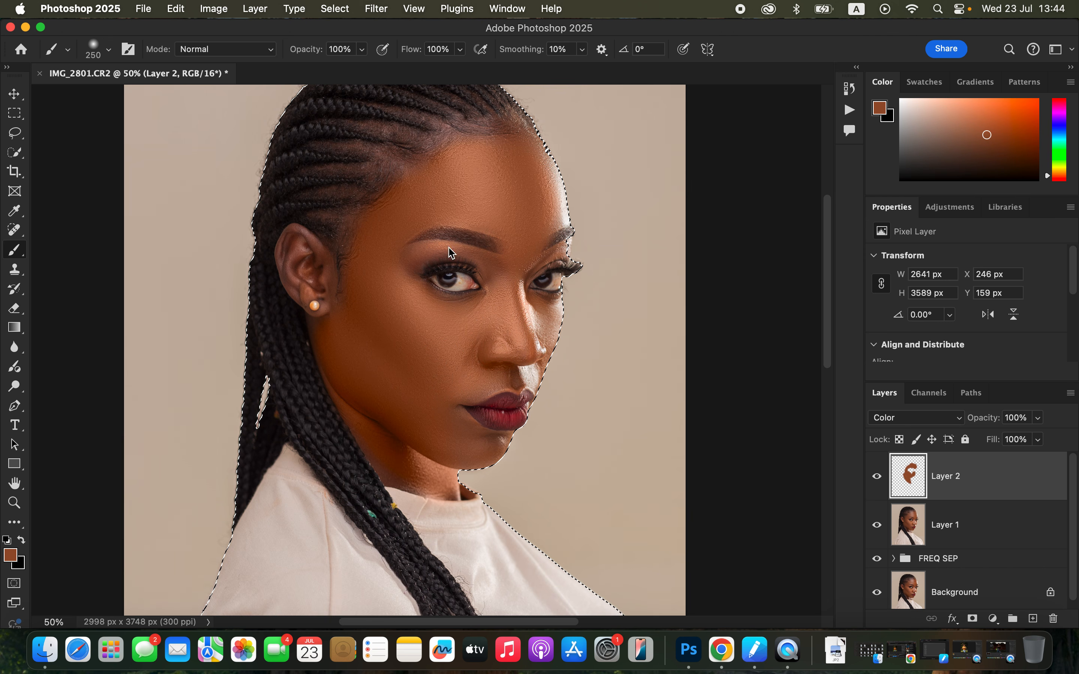
Reduce the brush to 100 px and paint the sampled tone down the far side of the face, around the nose and above the lips
{"action": "key", "text": "bracketleft"}
{"action": "key", "text": "bracketleft"}
{"action": "key", "text": "bracketleft"}
{"action": "key", "text": "bracketleft"}
{"action": "key", "text": "bracketleft"}
{"action": "mouse_move", "coordinate": [551, 207]}
{"action": "left_mouse_down"}
{"action": "mouse_move", "coordinate": [542, 164]}
{"action": "mouse_move", "coordinate": [563, 218]}
{"action": "mouse_move", "coordinate": [546, 166]}
{"action": "mouse_move", "coordinate": [559, 221]}
{"action": "mouse_move", "coordinate": [528, 240]}
{"action": "mouse_move", "coordinate": [514, 314]}
{"action": "mouse_move", "coordinate": [523, 325]}
{"action": "mouse_move", "coordinate": [545, 323]}
{"action": "mouse_move", "coordinate": [533, 307]}
{"action": "mouse_move", "coordinate": [553, 313]}
{"action": "mouse_move", "coordinate": [538, 347]}
{"action": "mouse_move", "coordinate": [551, 307]}
{"action": "mouse_move", "coordinate": [559, 318]}
{"action": "mouse_move", "coordinate": [531, 381]}
{"action": "mouse_move", "coordinate": [465, 385]}
{"action": "mouse_move", "coordinate": [555, 317]}
{"action": "mouse_move", "coordinate": [520, 370]}
{"action": "mouse_move", "coordinate": [457, 400]}
{"action": "mouse_move", "coordinate": [531, 368]}
{"action": "mouse_move", "coordinate": [484, 389]}
{"action": "left_mouse_up"}
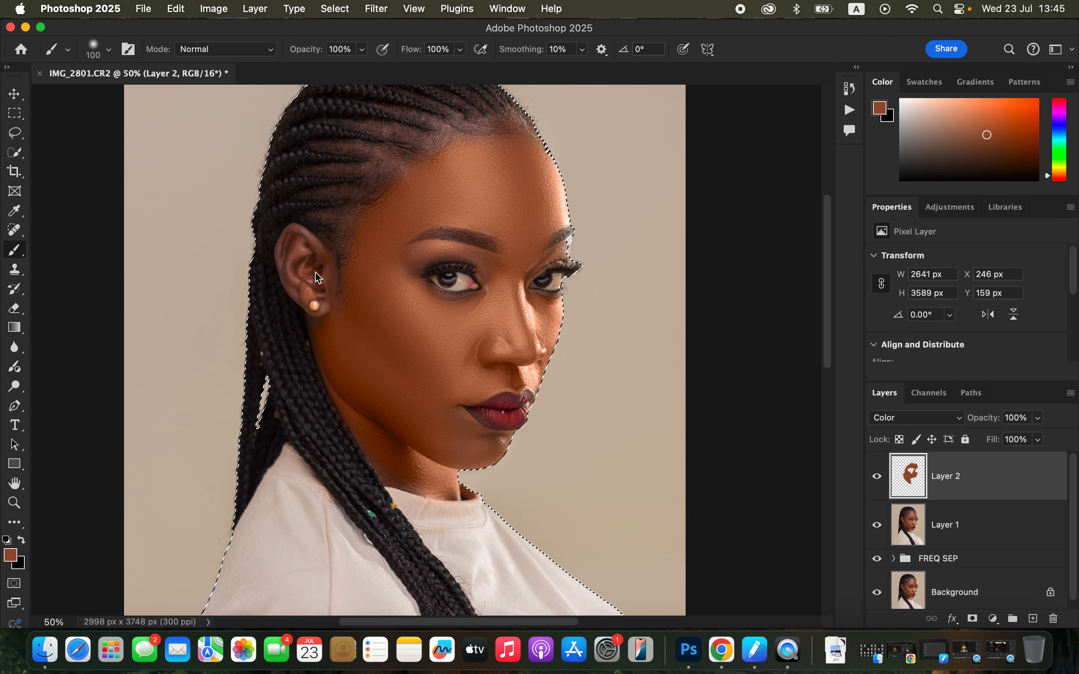
Paint the sampled skin tone over the ear, the remaining neck, the chin and the outer edge of the forehead
{"action": "mouse_move", "coordinate": [288, 253]}
{"action": "left_mouse_down"}
{"action": "mouse_move", "coordinate": [303, 296]}
{"action": "mouse_move", "coordinate": [326, 292]}
{"action": "mouse_move", "coordinate": [301, 235]}
{"action": "mouse_move", "coordinate": [288, 237]}
{"action": "mouse_move", "coordinate": [285, 264]}
{"action": "mouse_move", "coordinate": [293, 274]}
{"action": "mouse_move", "coordinate": [305, 265]}
{"action": "mouse_move", "coordinate": [301, 241]}
{"action": "mouse_move", "coordinate": [313, 253]}
{"action": "mouse_move", "coordinate": [310, 318]}
{"action": "left_mouse_up"}
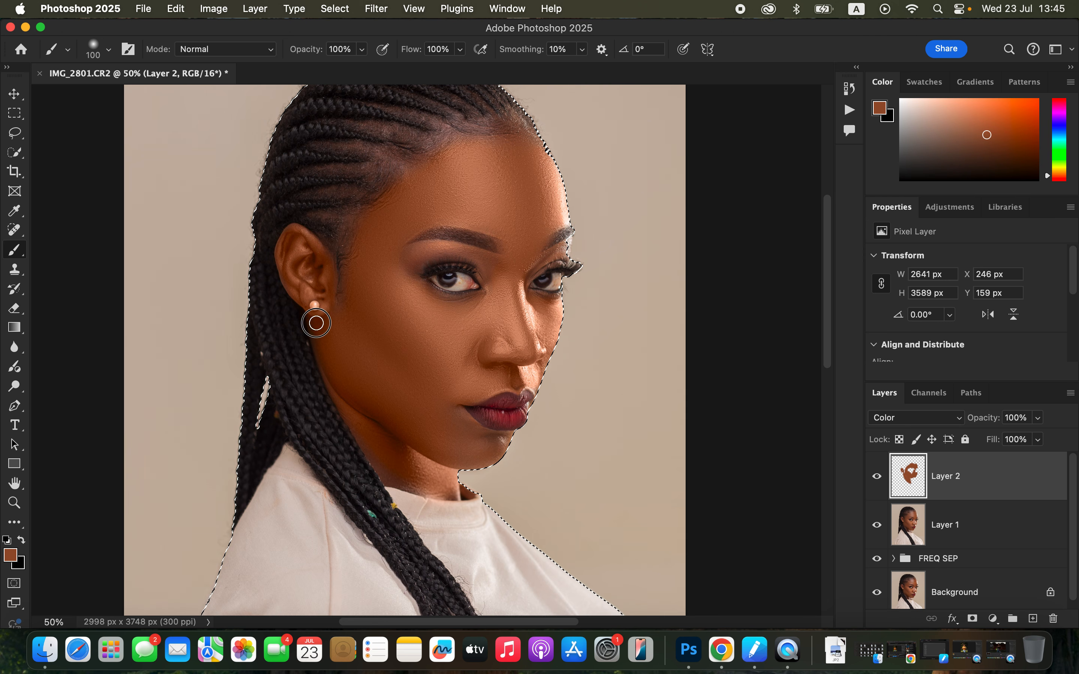
{"action": "mouse_move", "coordinate": [377, 449]}
{"action": "left_mouse_down"}
{"action": "mouse_move", "coordinate": [402, 484]}
{"action": "mouse_move", "coordinate": [453, 493]}
{"action": "left_mouse_up"}
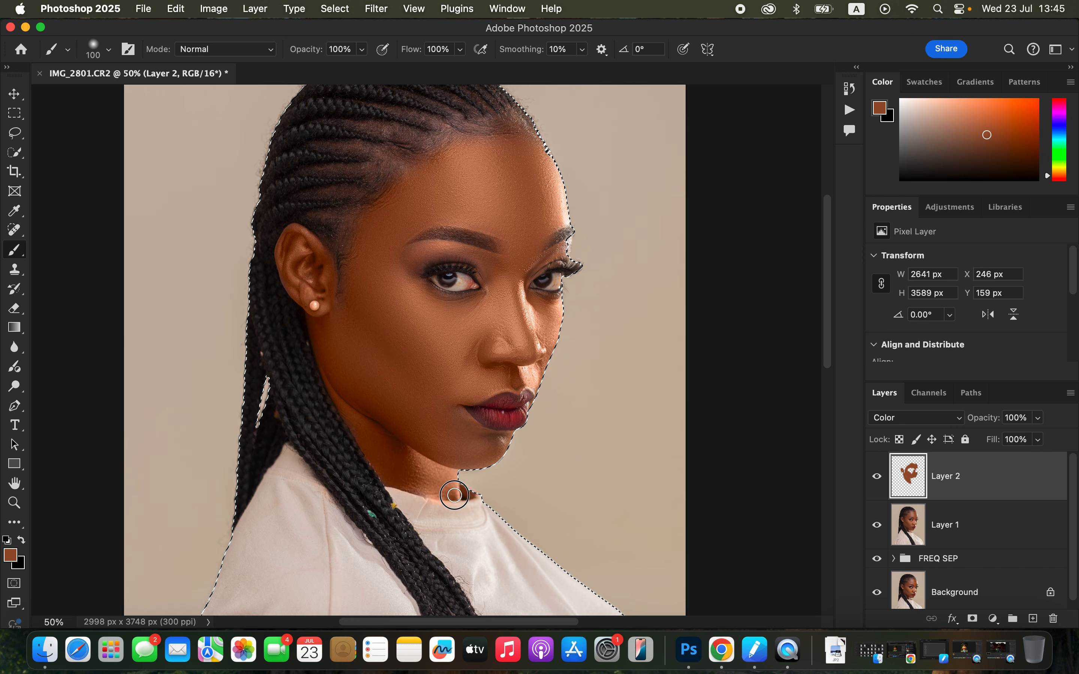
{"action": "mouse_move", "coordinate": [459, 420]}
{"action": "left_mouse_down"}
{"action": "mouse_move", "coordinate": [478, 445]}
{"action": "mouse_move", "coordinate": [496, 444]}
{"action": "mouse_move", "coordinate": [470, 435]}
{"action": "mouse_move", "coordinate": [506, 441]}
{"action": "mouse_move", "coordinate": [481, 453]}
{"action": "left_mouse_up"}
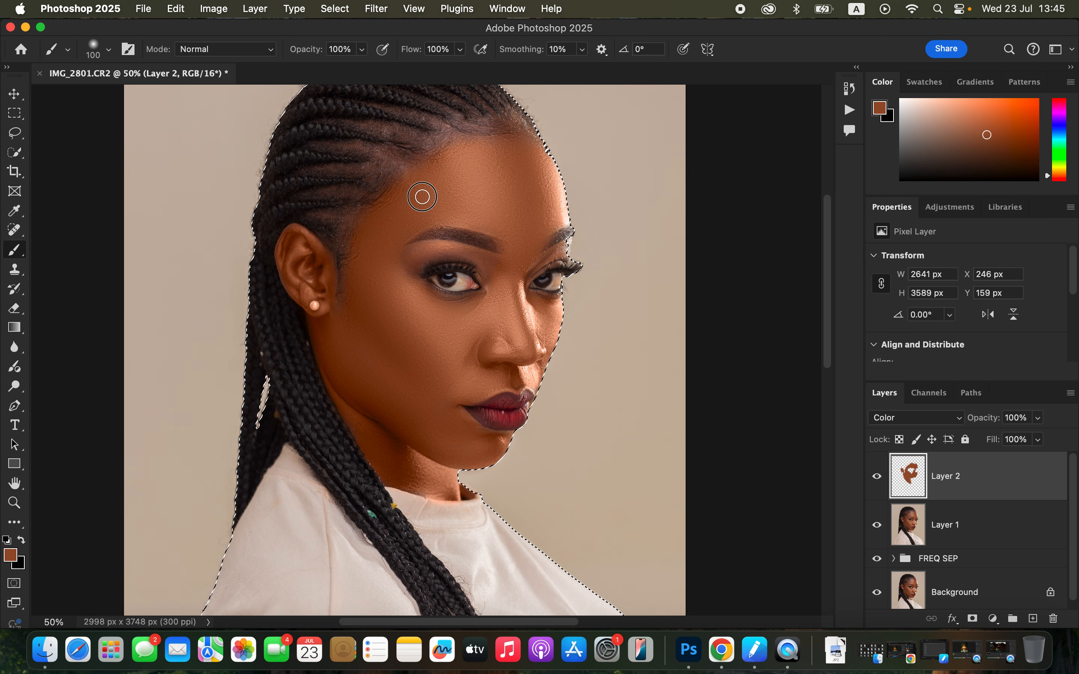
{"action": "mouse_move", "coordinate": [545, 161]}
{"action": "left_mouse_down"}
{"action": "mouse_move", "coordinate": [563, 209]}
{"action": "mouse_move", "coordinate": [538, 223]}
{"action": "left_mouse_up"}
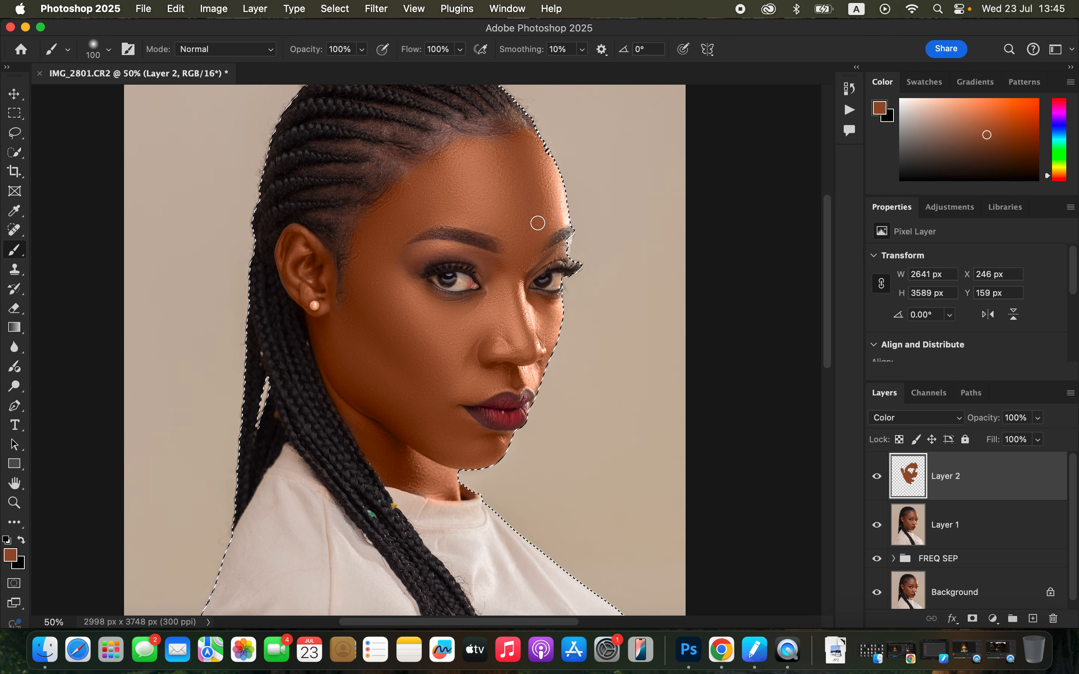
Erase the painted skin tone from the pearl earring with a 40 px Eraser
{"action": "key", "text": "super+equal"}
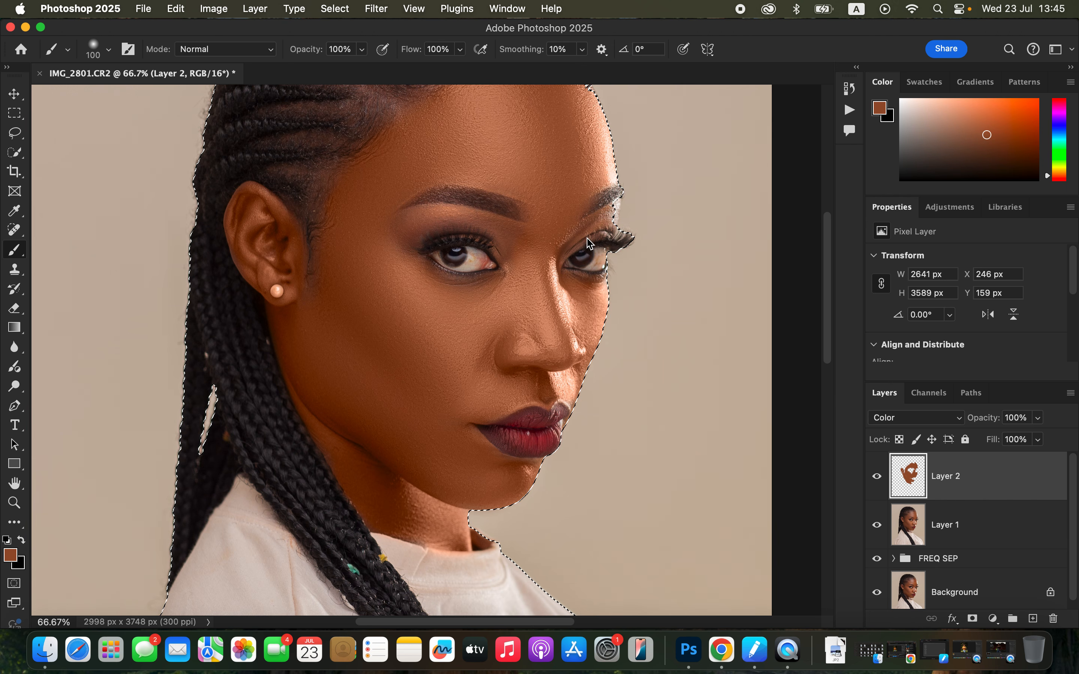
{"action": "left_click_drag", "start_coordinate": [638, 198], "coordinate": [644, 231]}
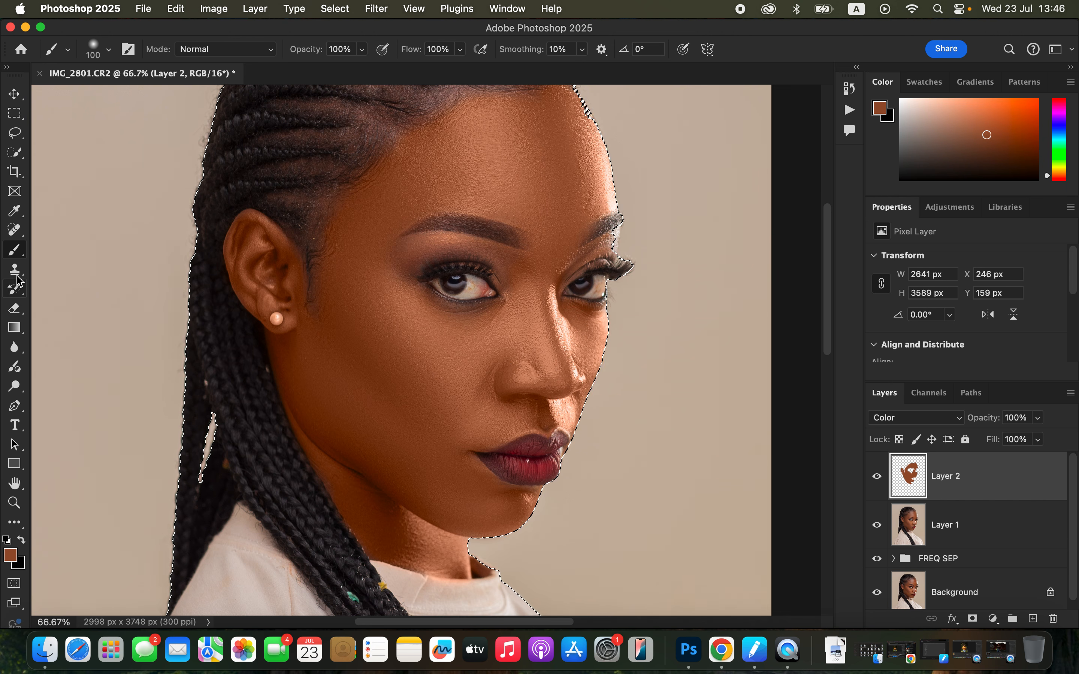
{"action": "left_click", "coordinate": [16, 315]}
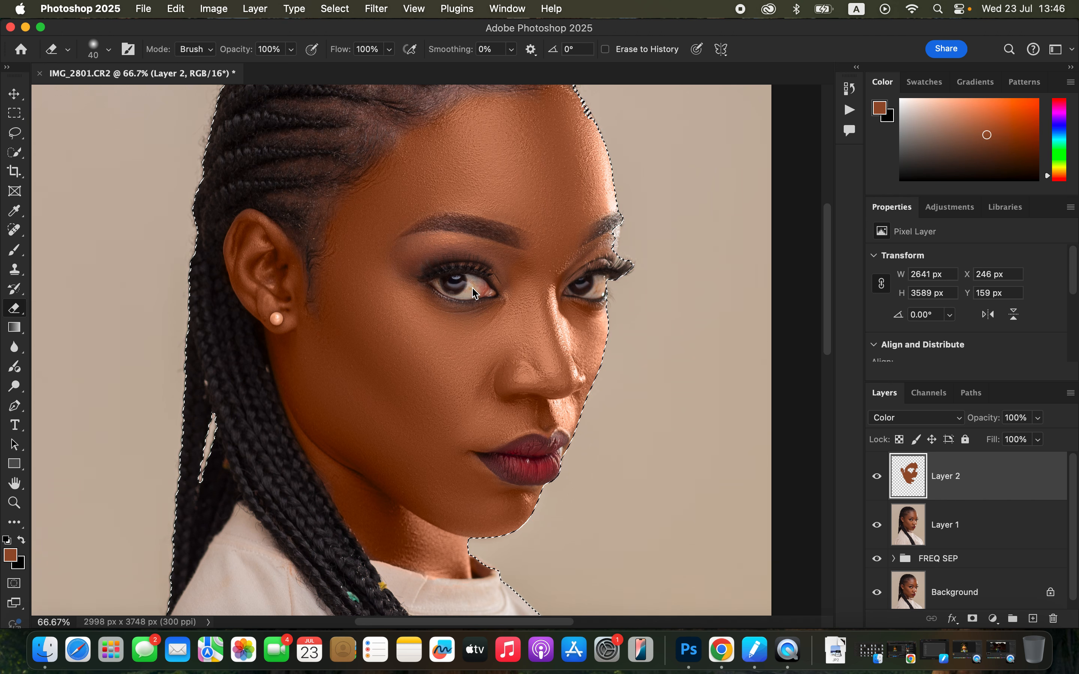
{"action": "left_click", "coordinate": [275, 318]}
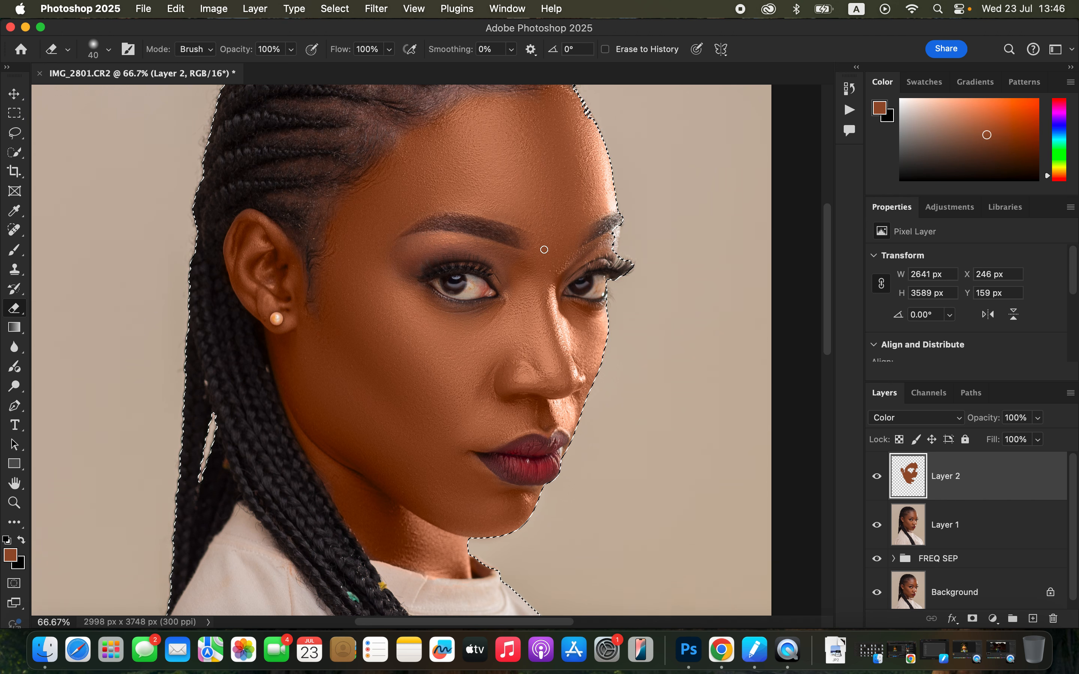
{"action": "key", "text": "super+minus"}
{"action": "key", "text": "super+0"}
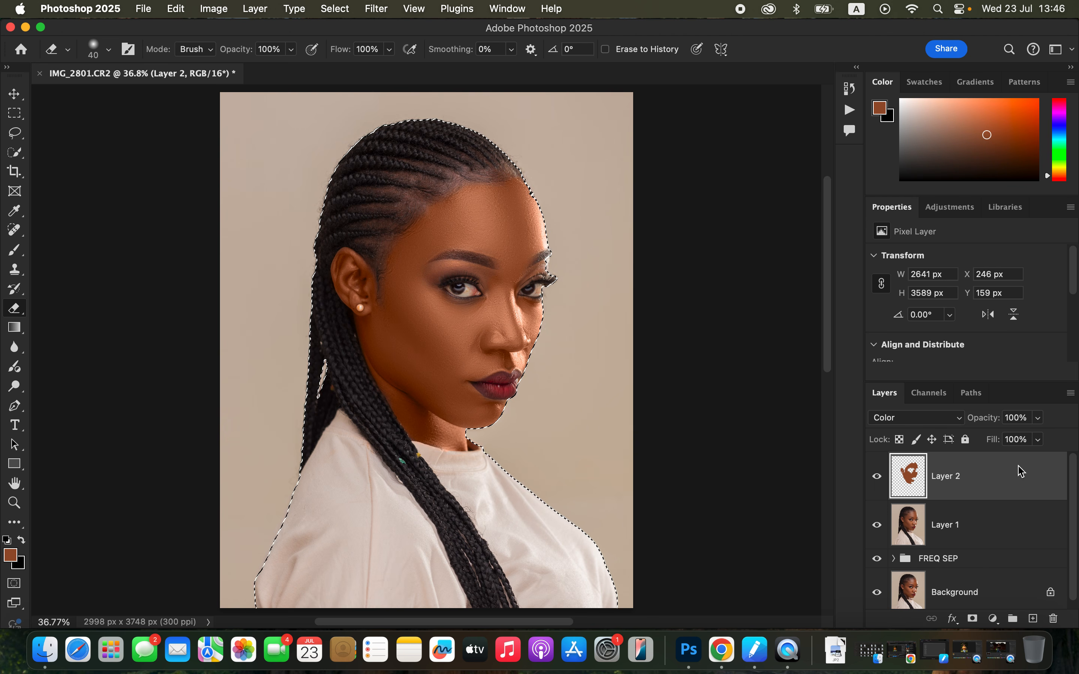
Lower the painted Color layer's opacity to 53%, compare the skin with and without it, and deselect the subject
{"action": "left_click", "coordinate": [1039, 419]}
{"action": "left_click_drag", "start_coordinate": [1039, 423], "coordinate": [1006, 437]}
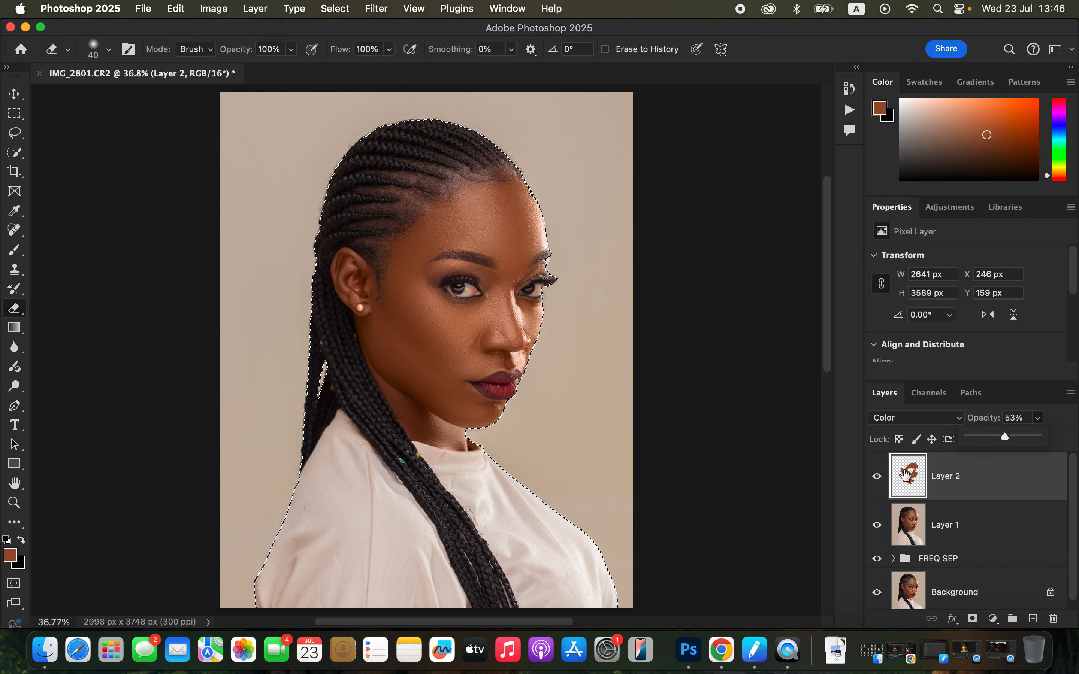
{"action": "left_click", "coordinate": [877, 480]}
{"action": "left_click", "coordinate": [877, 482]}
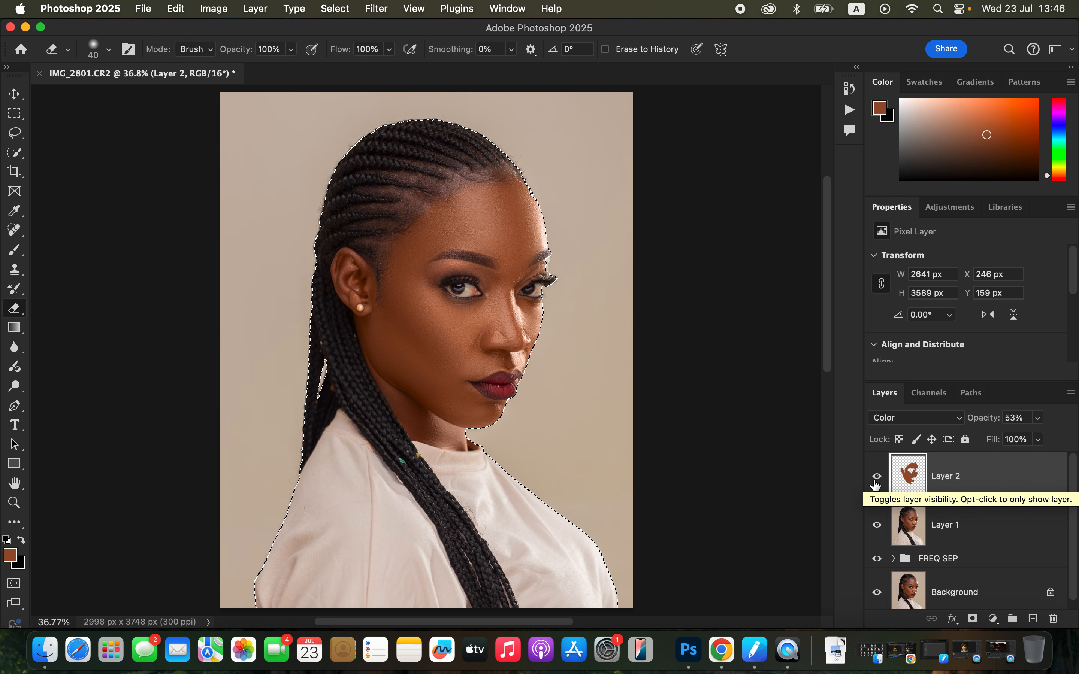
{"action": "key", "text": "super+d"}
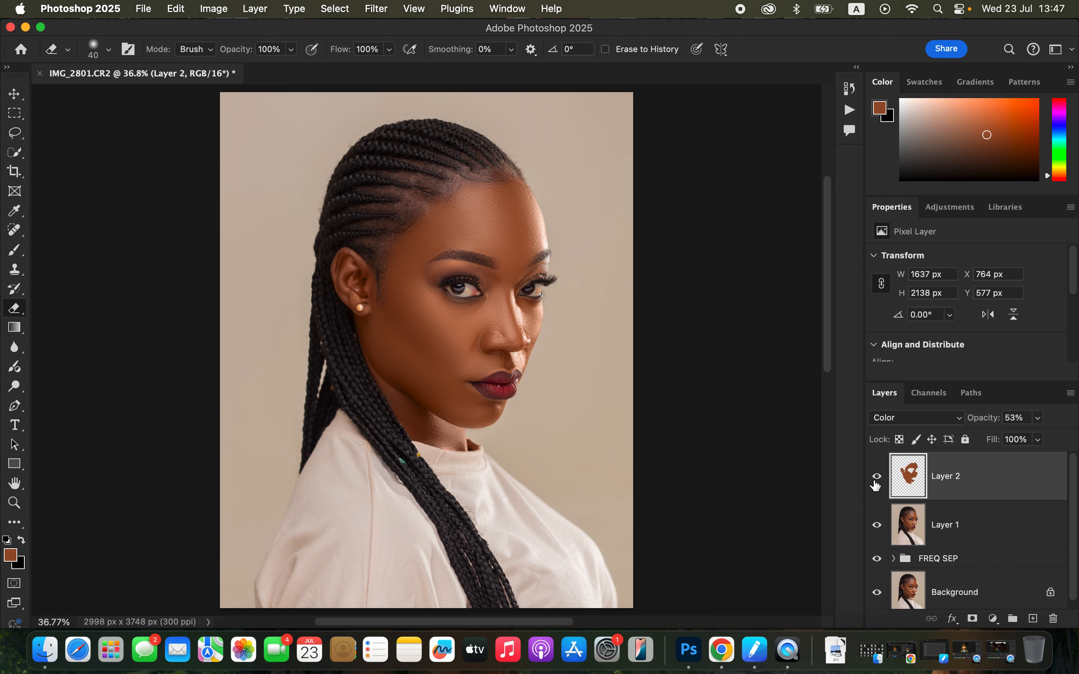
Stamp all visible layers into a new merged layer and open it in the Camera Raw Filter at the Color Mixer
{"action": "key", "text": "super+alt+shift+e"}
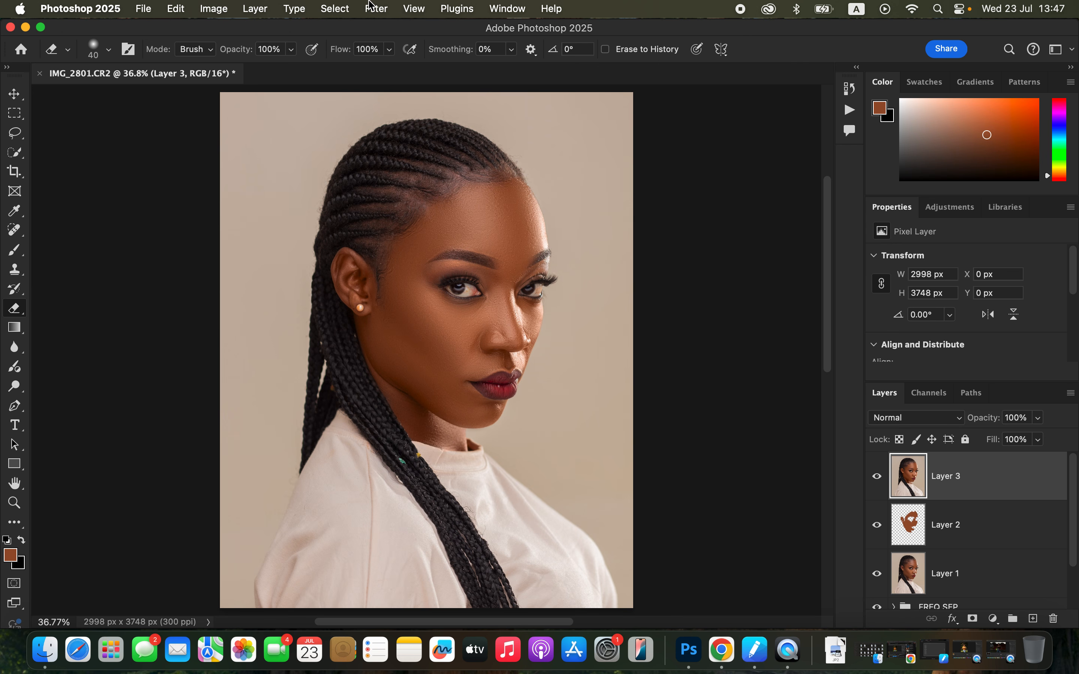
{"action": "left_click", "coordinate": [373, 14]}
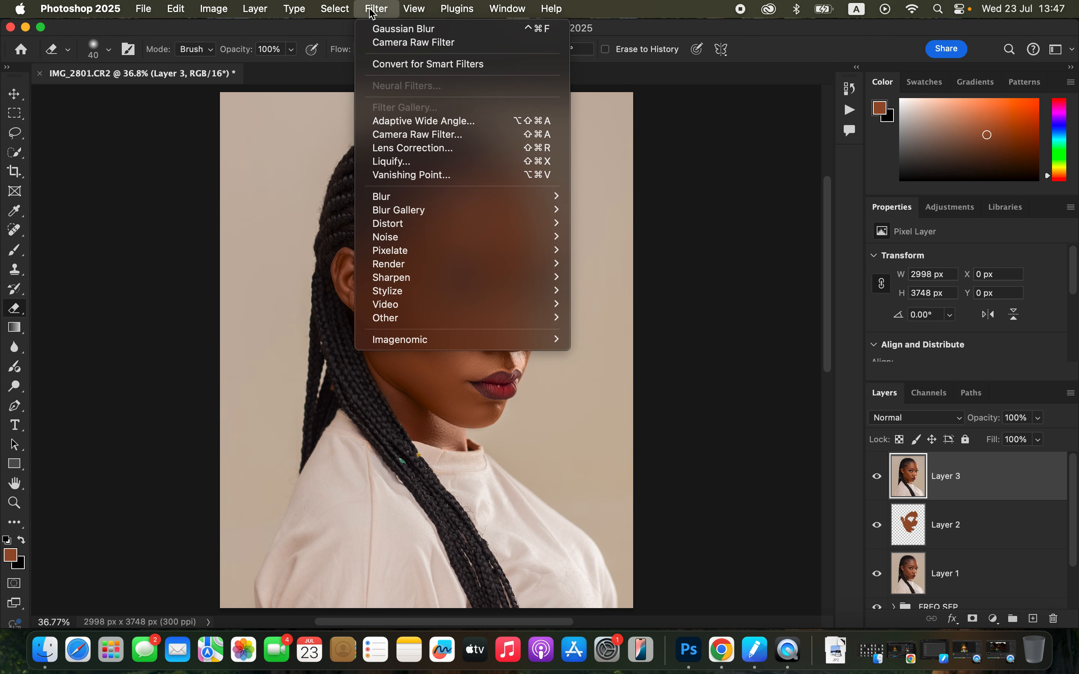
{"action": "left_click", "coordinate": [413, 136]}
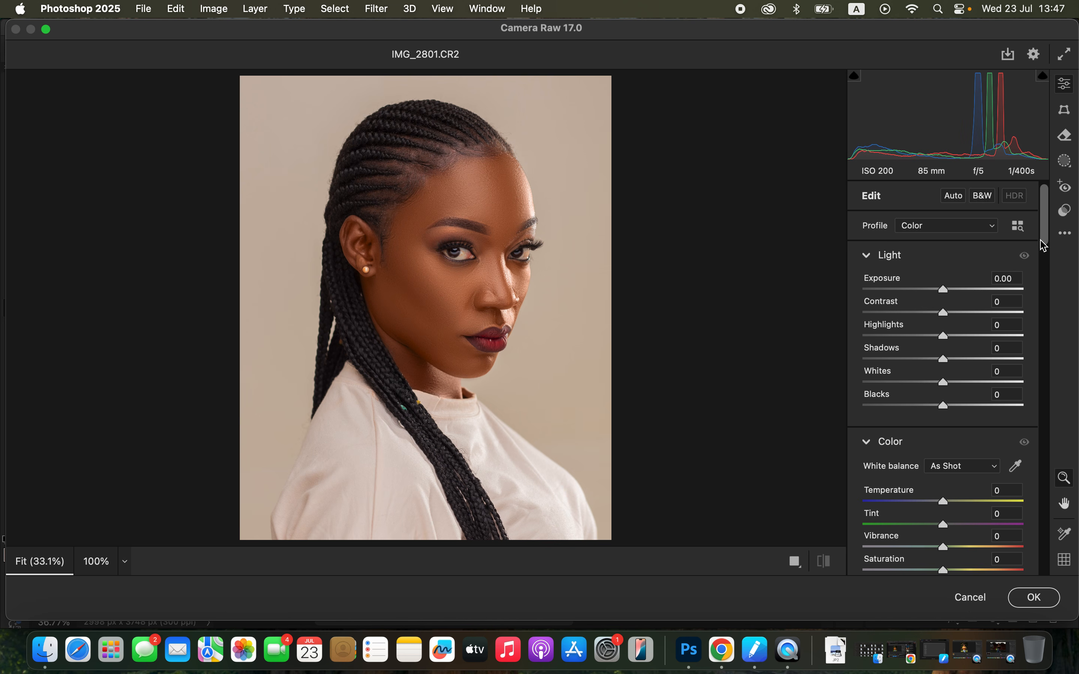
{"action": "left_click_drag", "start_coordinate": [1046, 227], "coordinate": [1053, 380]}
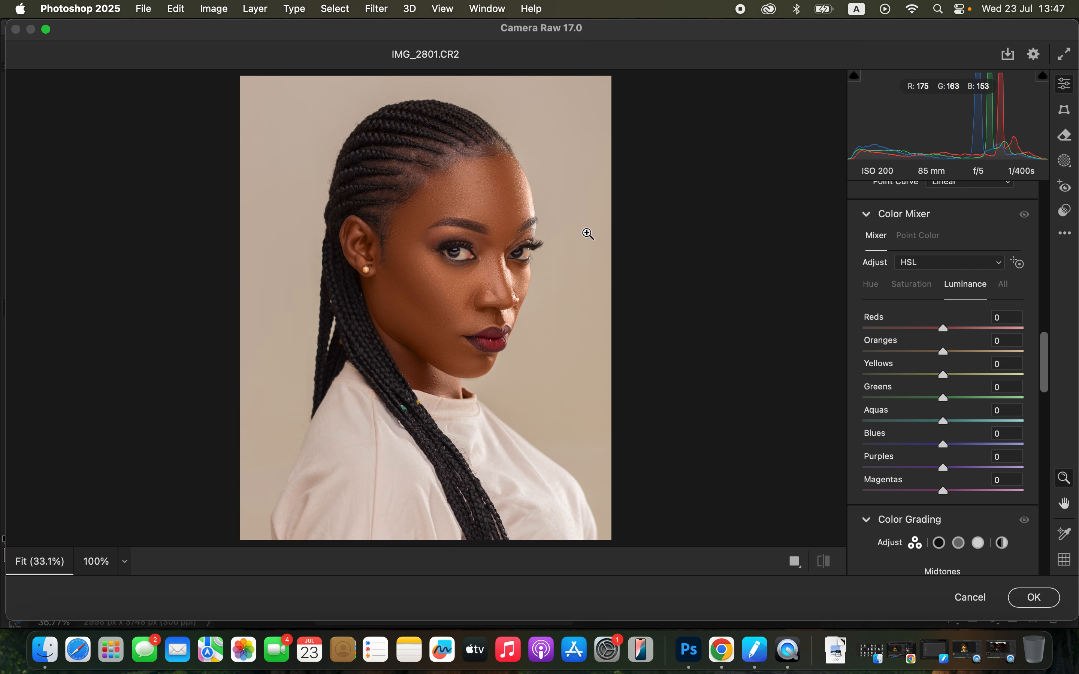
{"action": "left_click", "coordinate": [882, 291]}
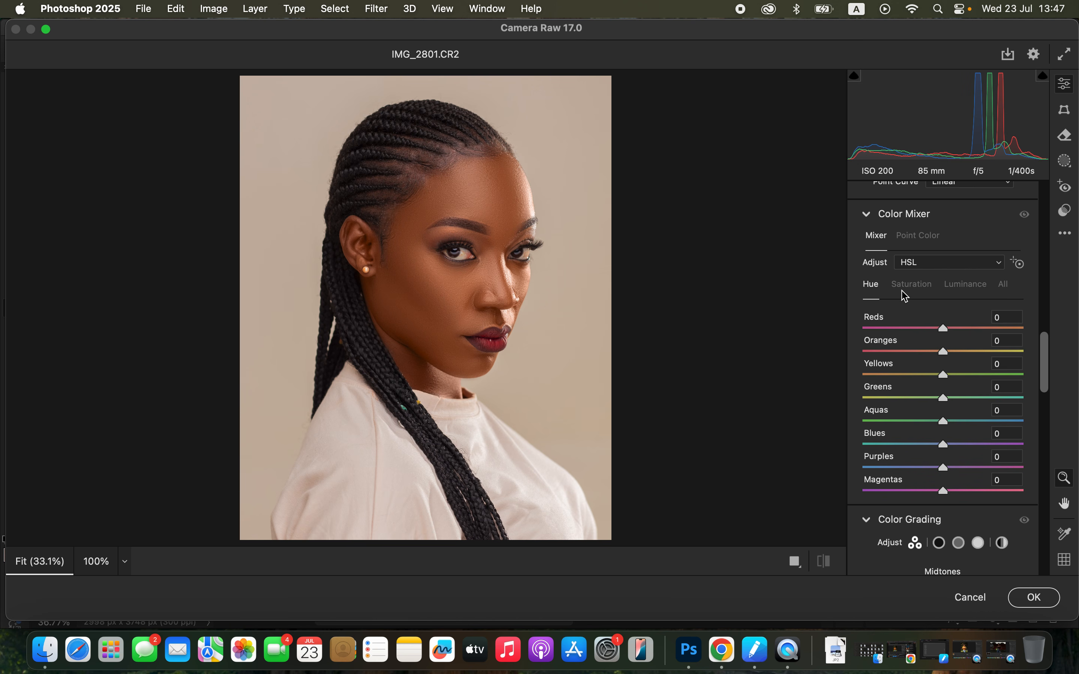
{"action": "left_click", "coordinate": [914, 290]}
{"action": "left_click", "coordinate": [974, 292]}
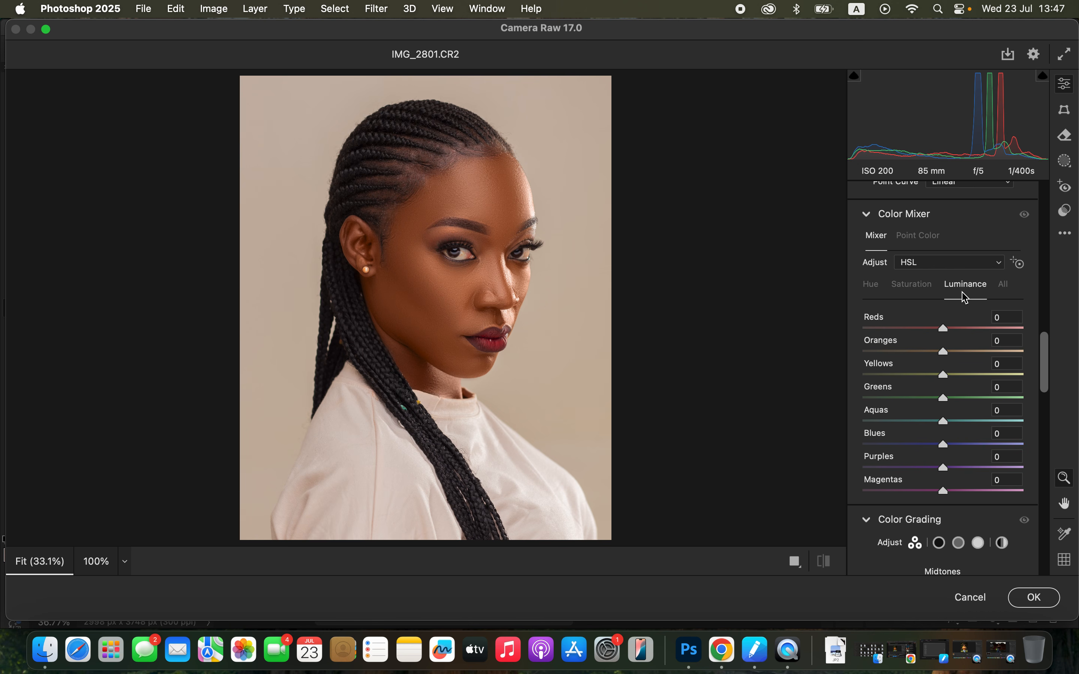
{"action": "left_click", "coordinate": [919, 295]}
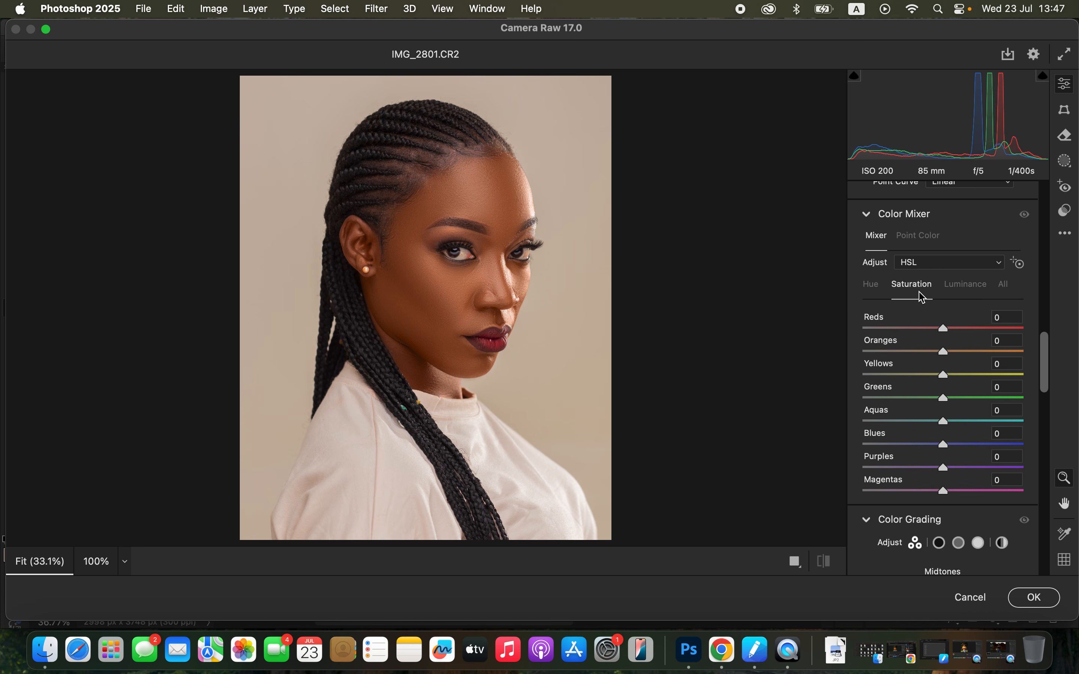
{"action": "left_click", "coordinate": [877, 289]}
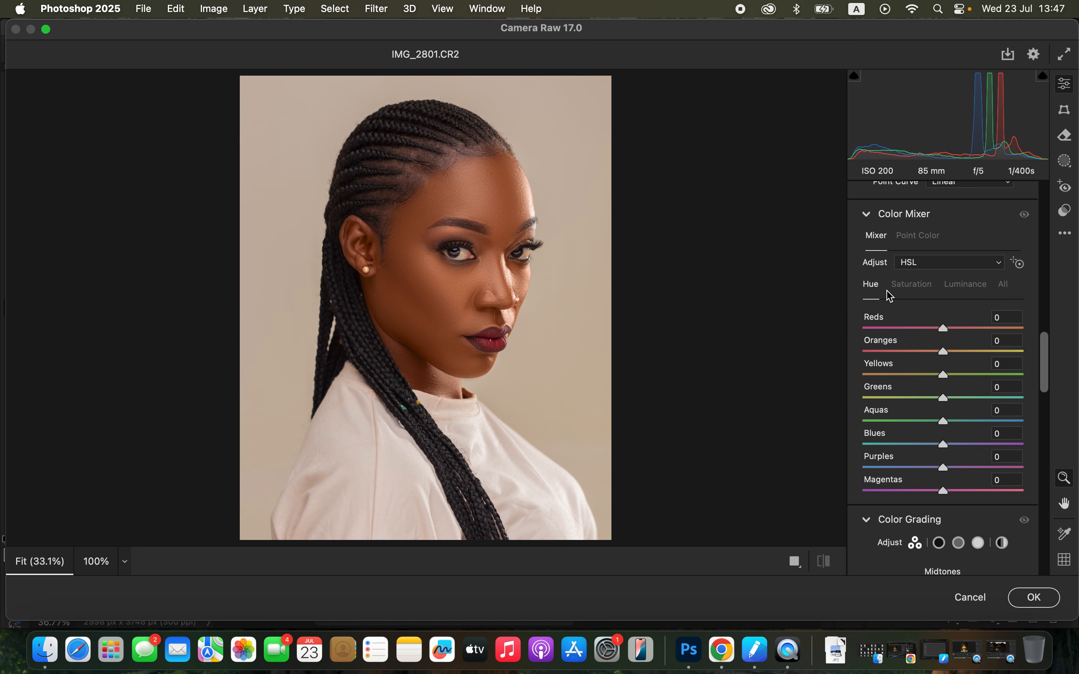
Set the Oranges luminance to -23 and the Oranges saturation to -2 in the Color Mixer
{"action": "left_click", "coordinate": [975, 291]}
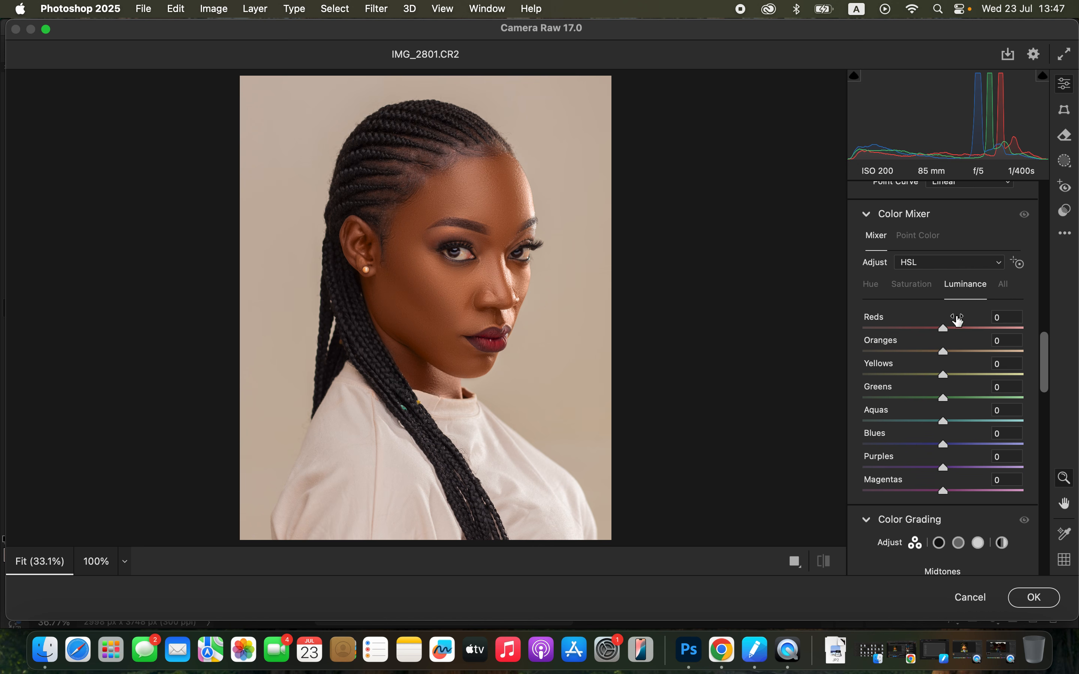
{"action": "left_click_drag", "start_coordinate": [937, 355], "coordinate": [927, 355]}
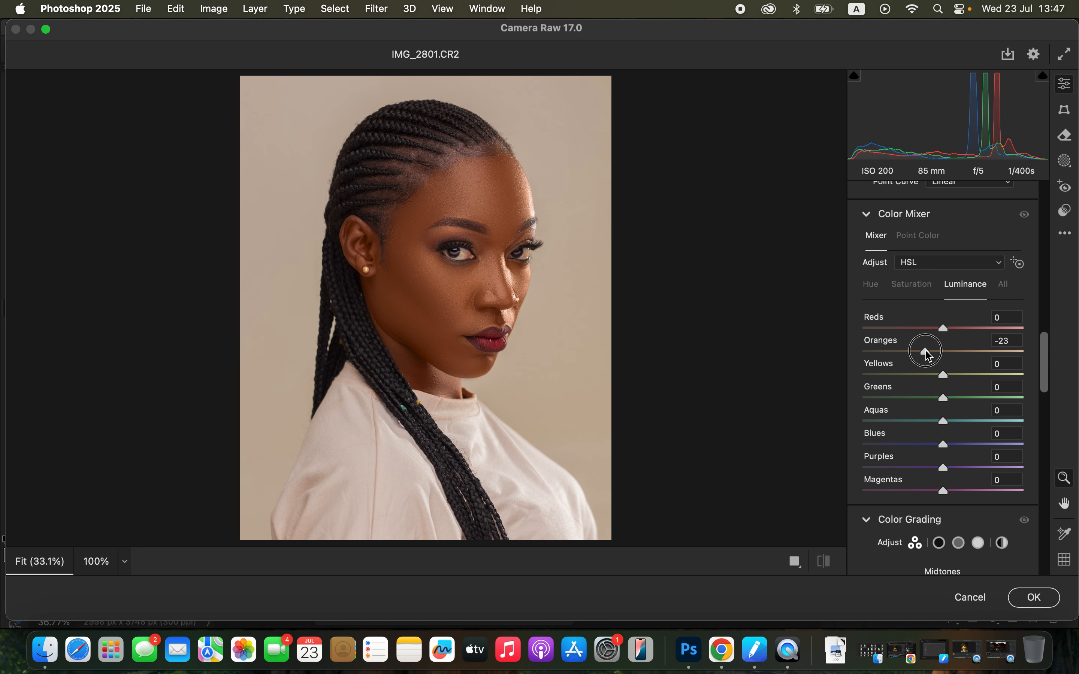
{"action": "left_click_drag", "start_coordinate": [929, 355], "coordinate": [929, 354]}
{"action": "left_click_drag", "start_coordinate": [923, 351], "coordinate": [929, 356]}
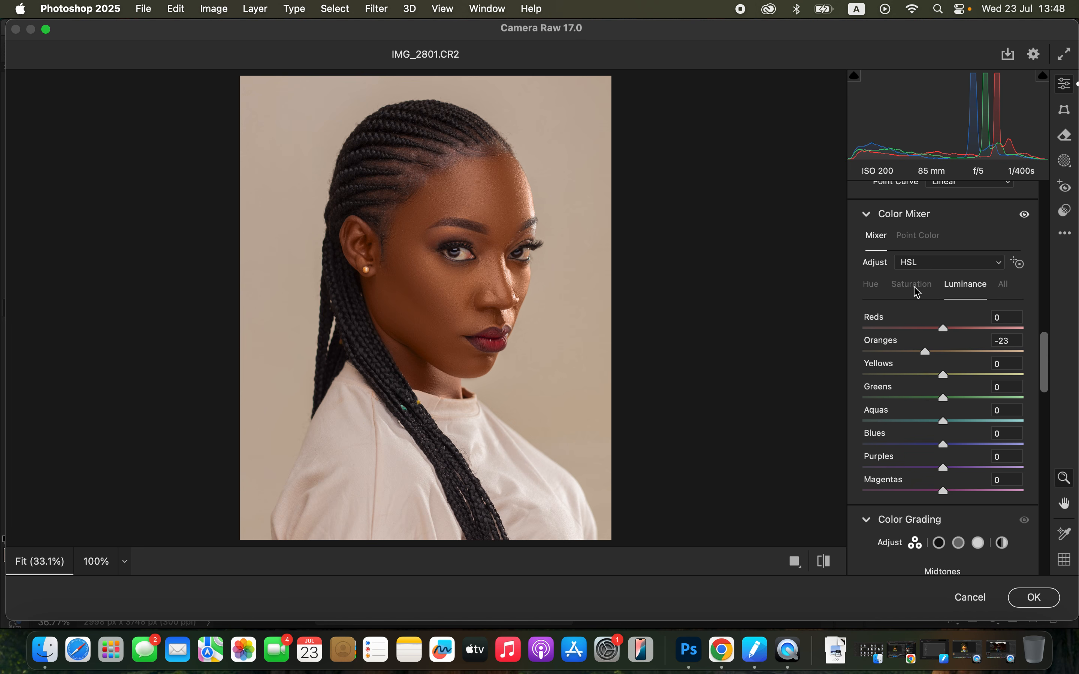
{"action": "left_click_drag", "start_coordinate": [929, 356], "coordinate": [924, 352]}
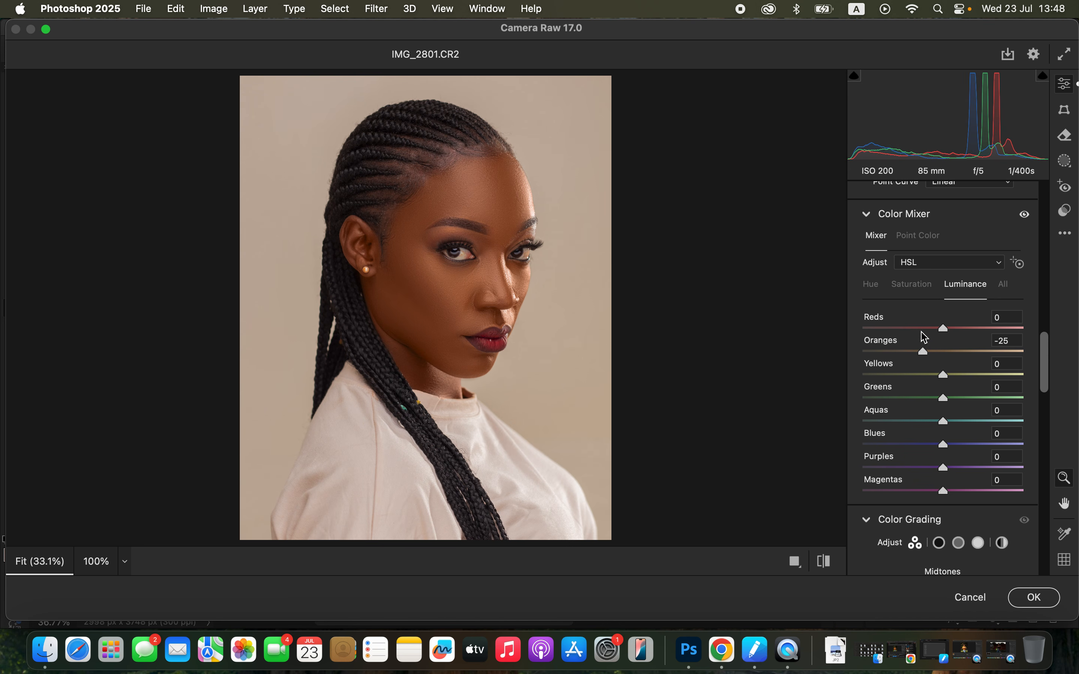
{"action": "left_click", "coordinate": [913, 286]}
{"action": "left_click_drag", "start_coordinate": [937, 356], "coordinate": [945, 356]}
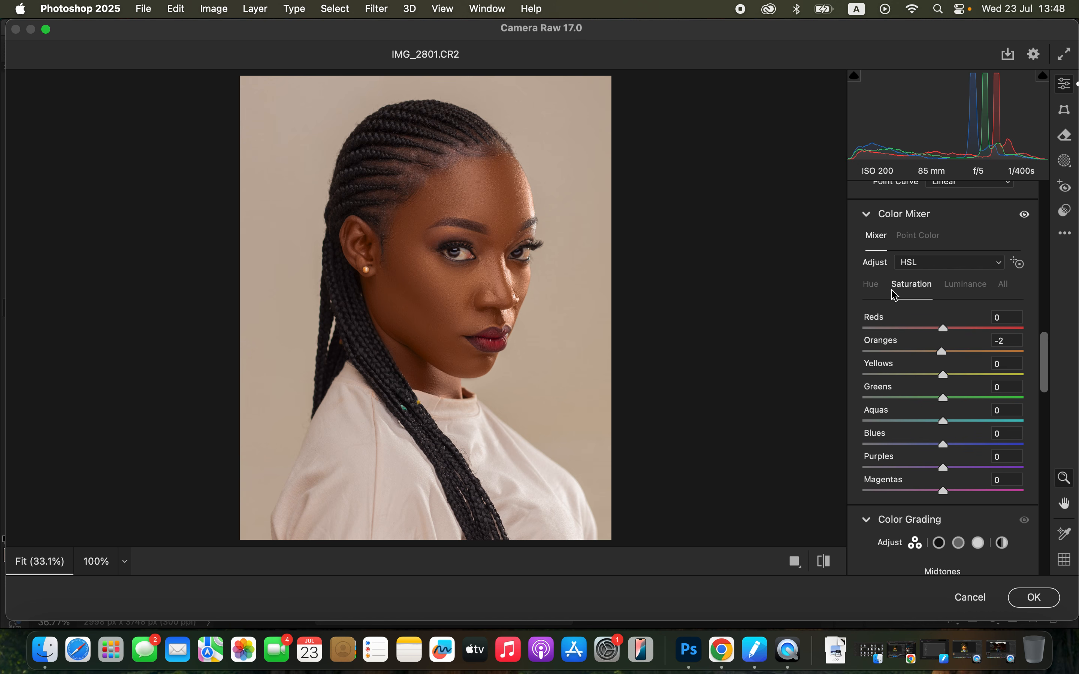
Try a small Reds hue shift, reset it to 0 and apply the Camera Raw adjustments
{"action": "left_click", "coordinate": [879, 292]}
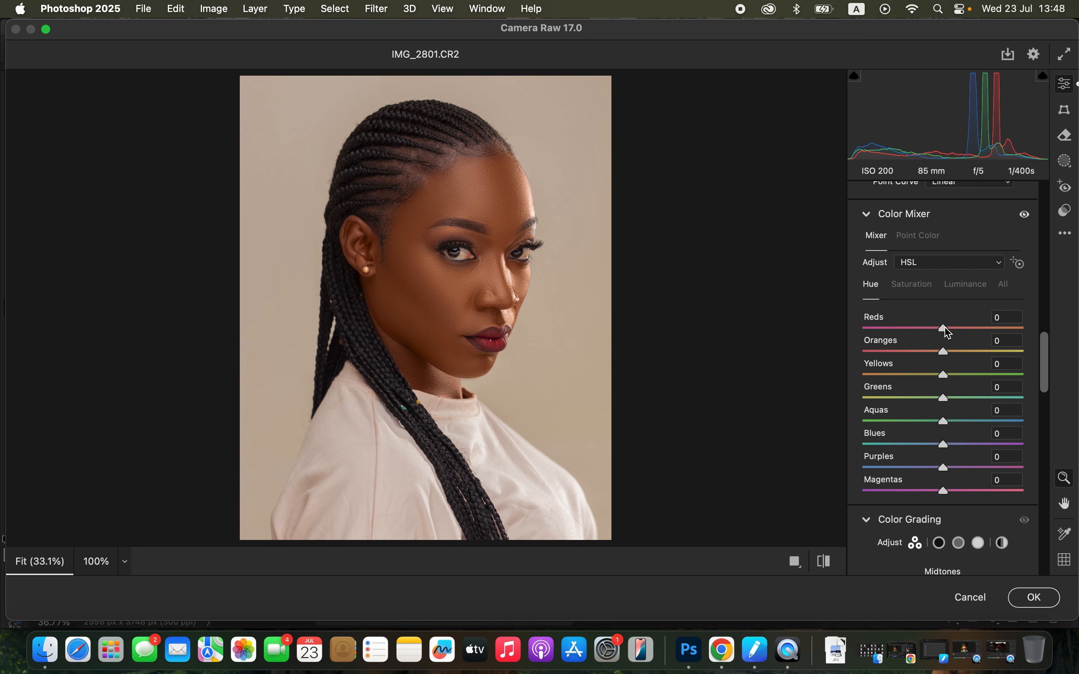
{"action": "mouse_move", "coordinate": [948, 332]}
{"action": "left_mouse_down"}
{"action": "mouse_move", "coordinate": [933, 330]}
{"action": "mouse_move", "coordinate": [945, 328]}
{"action": "left_mouse_up"}
{"action": "double_click", "coordinate": [945, 331]}
{"action": "left_click", "coordinate": [1025, 604]}
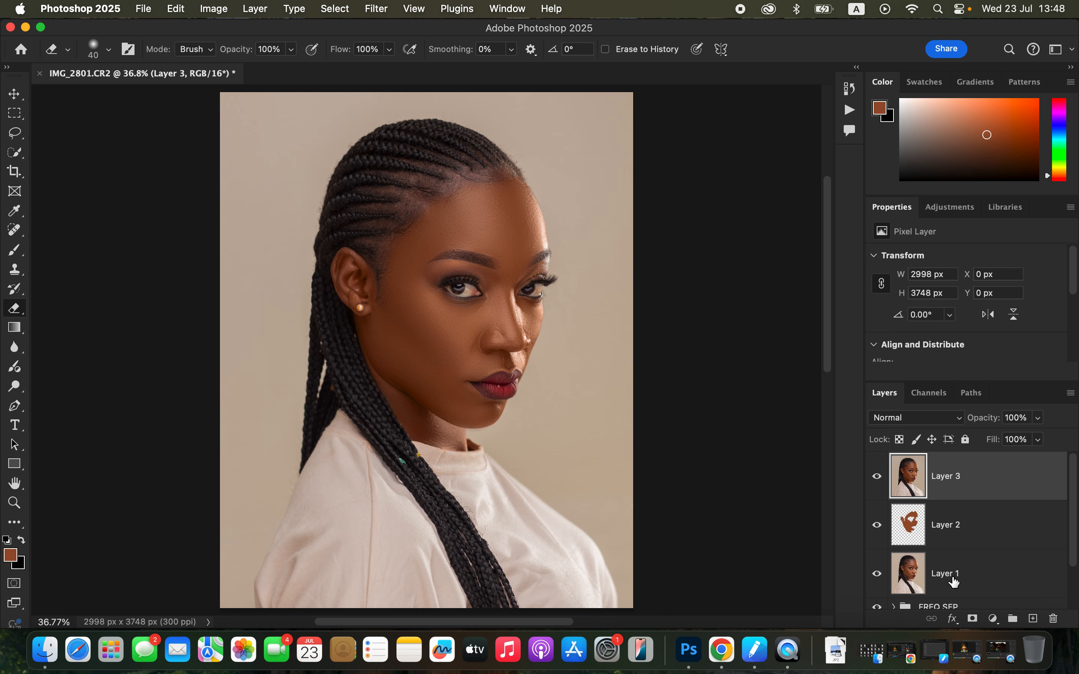
Add a Hue/Saturation adjustment layer above the merged layer and set the Reds lightness to -10
{"action": "left_click", "coordinate": [994, 618]}
{"action": "left_click", "coordinate": [1012, 481]}
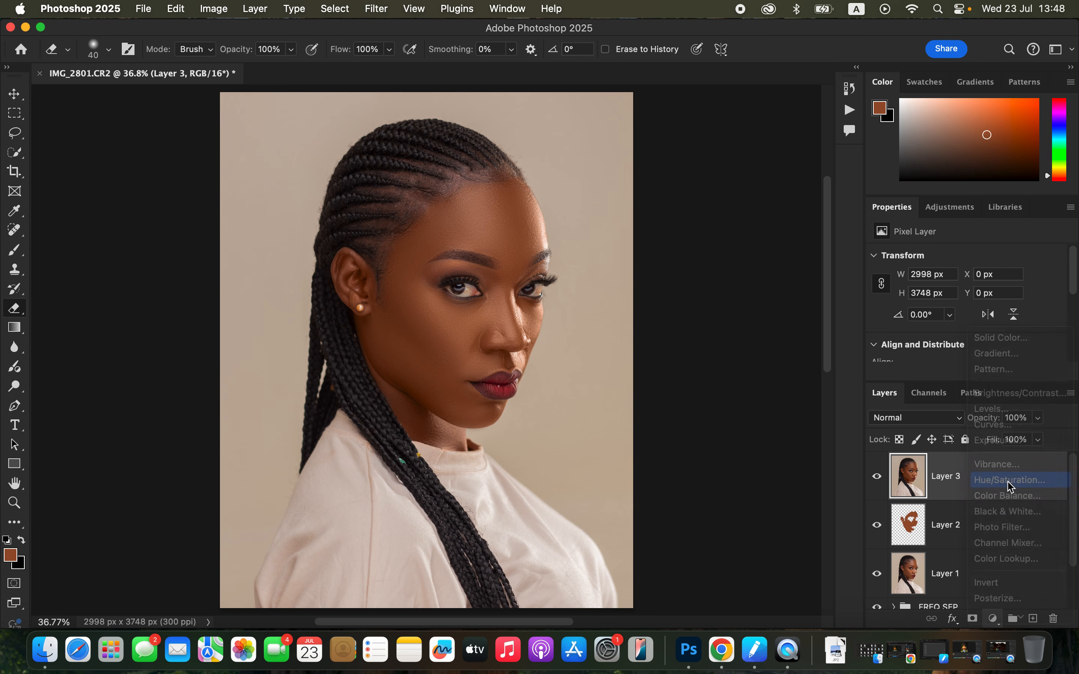
{"action": "left_click", "coordinate": [952, 279]}
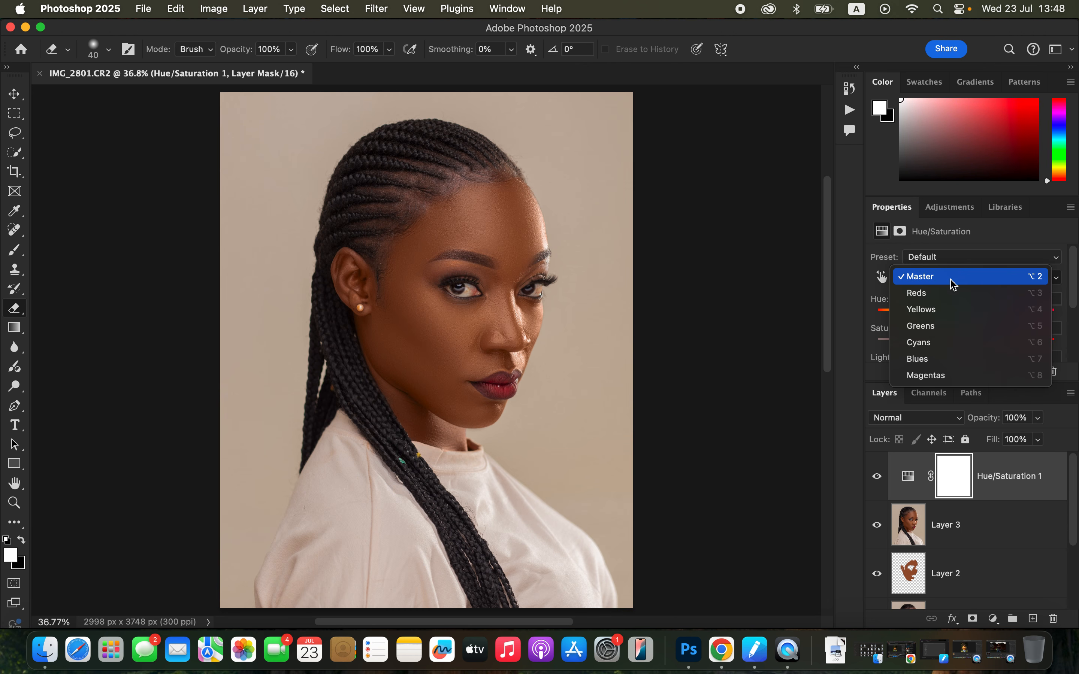
{"action": "left_click", "coordinate": [952, 295]}
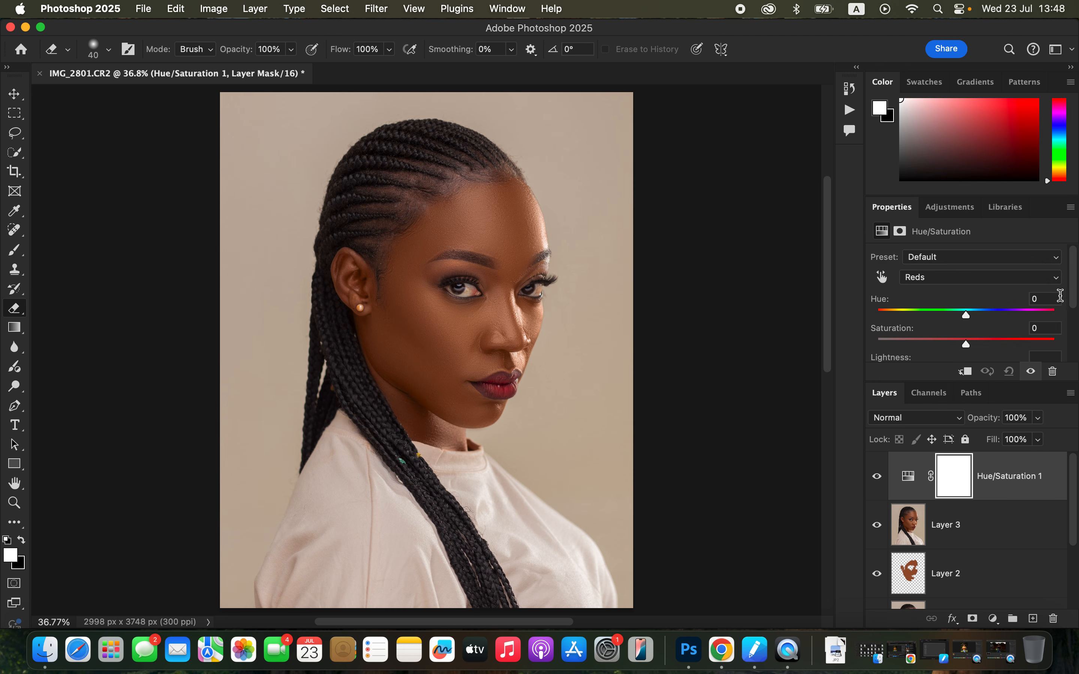
{"action": "scroll", "coordinate": [985, 334], "scroll_direction": "down", "scroll_amount": 2}
{"action": "mouse_move", "coordinate": [961, 330]}
{"action": "left_mouse_down"}
{"action": "mouse_move", "coordinate": [946, 330]}
{"action": "mouse_move", "coordinate": [962, 333]}
{"action": "left_mouse_up"}
{"action": "left_click", "coordinate": [958, 330]}
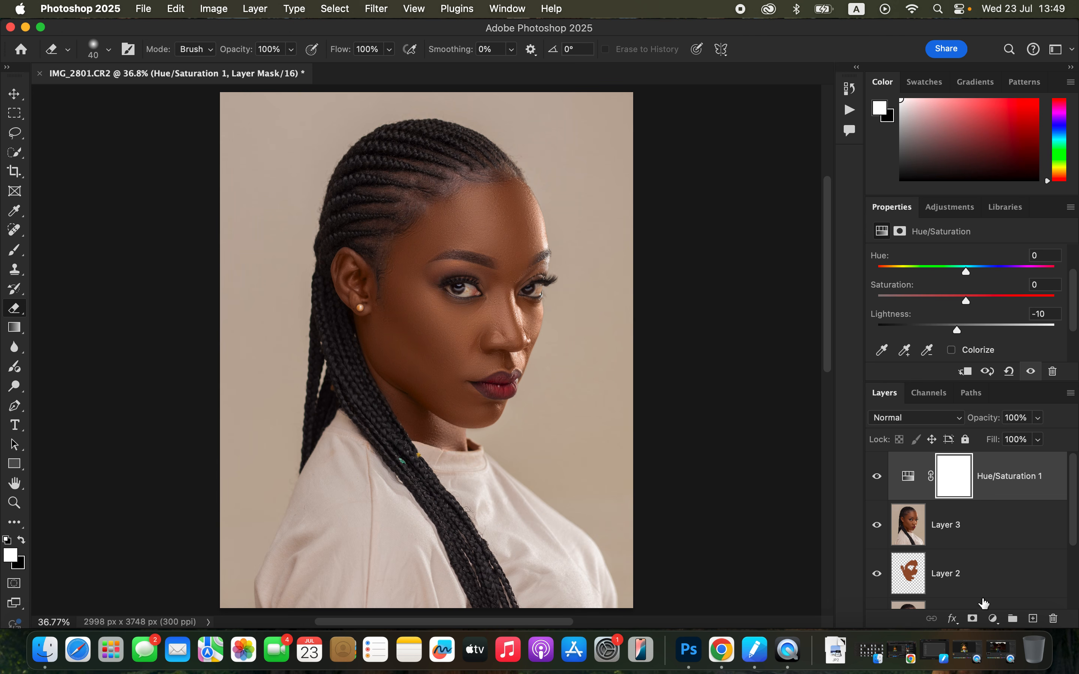
Add a Black & White adjustment layer on top, blended as Multiply at 7% opacity
{"action": "left_click", "coordinate": [993, 618]}
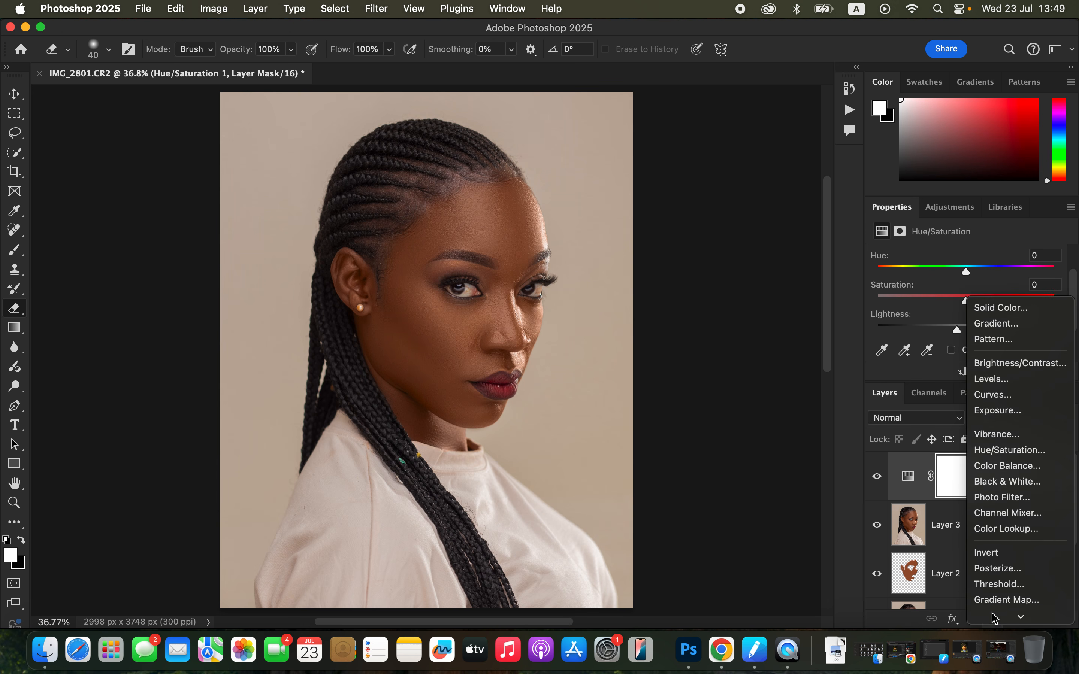
{"action": "left_click", "coordinate": [1008, 480]}
{"action": "left_click", "coordinate": [919, 420]}
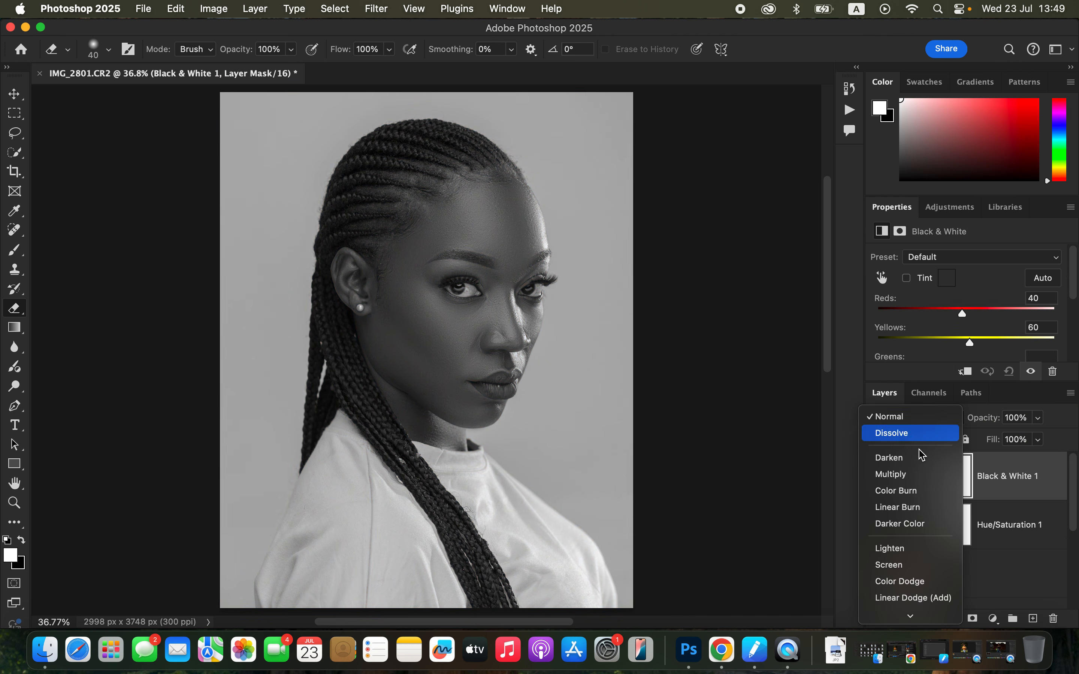
{"action": "left_click", "coordinate": [915, 474]}
{"action": "left_click", "coordinate": [1039, 418]}
{"action": "left_click_drag", "start_coordinate": [1028, 435], "coordinate": [976, 438]}
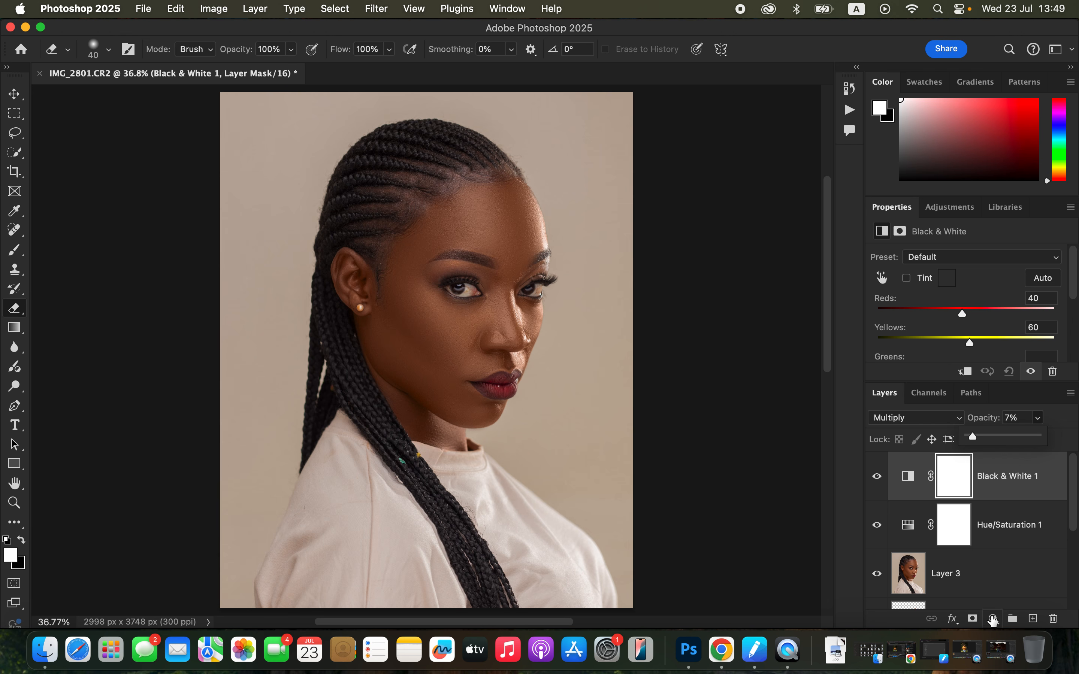
Add a Selective Color adjustment layer on top and set the Blacks cyan to +7%
{"action": "left_click", "coordinate": [994, 619]}
{"action": "left_click", "coordinate": [998, 615]}
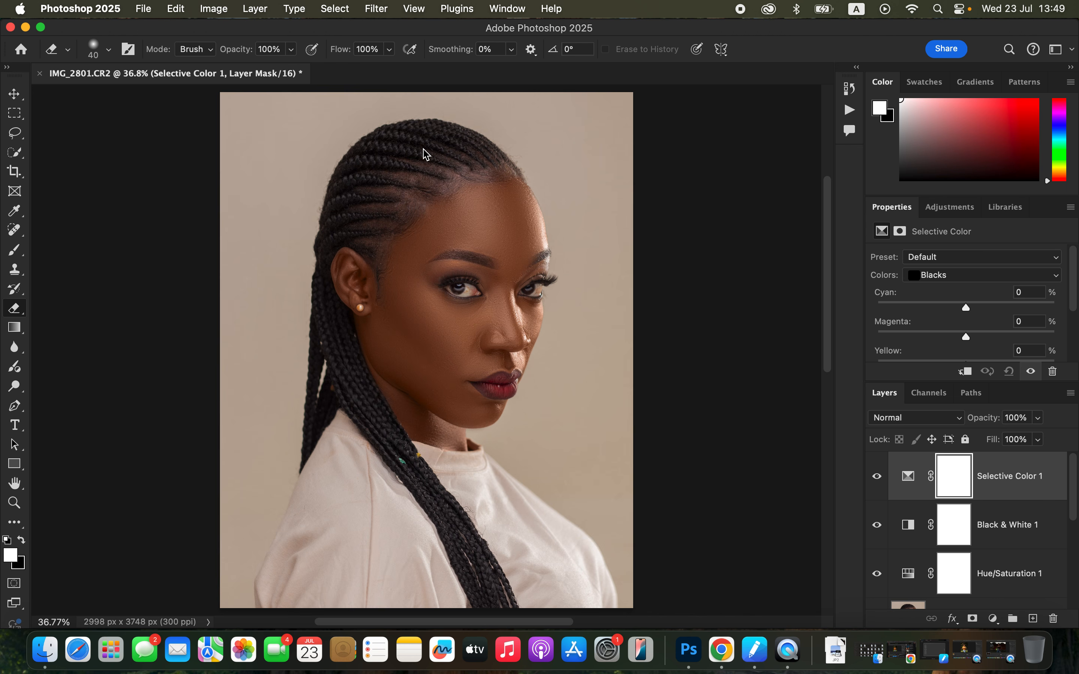
{"action": "left_click", "coordinate": [991, 276]}
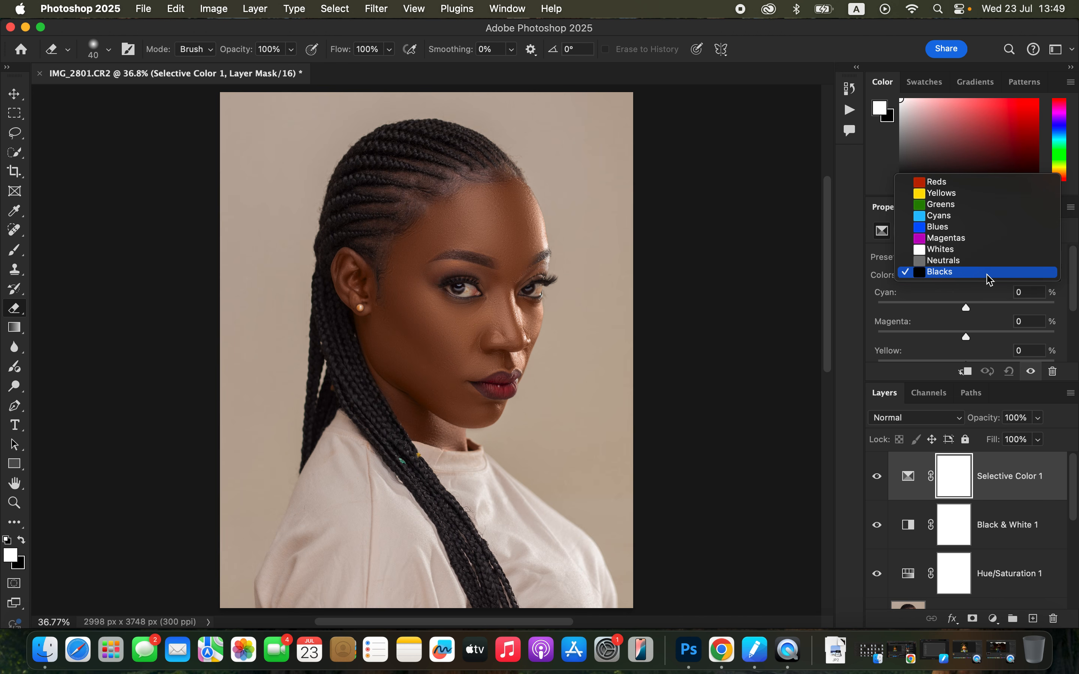
{"action": "left_click", "coordinate": [986, 272]}
{"action": "left_click_drag", "start_coordinate": [966, 308], "coordinate": [975, 312]}
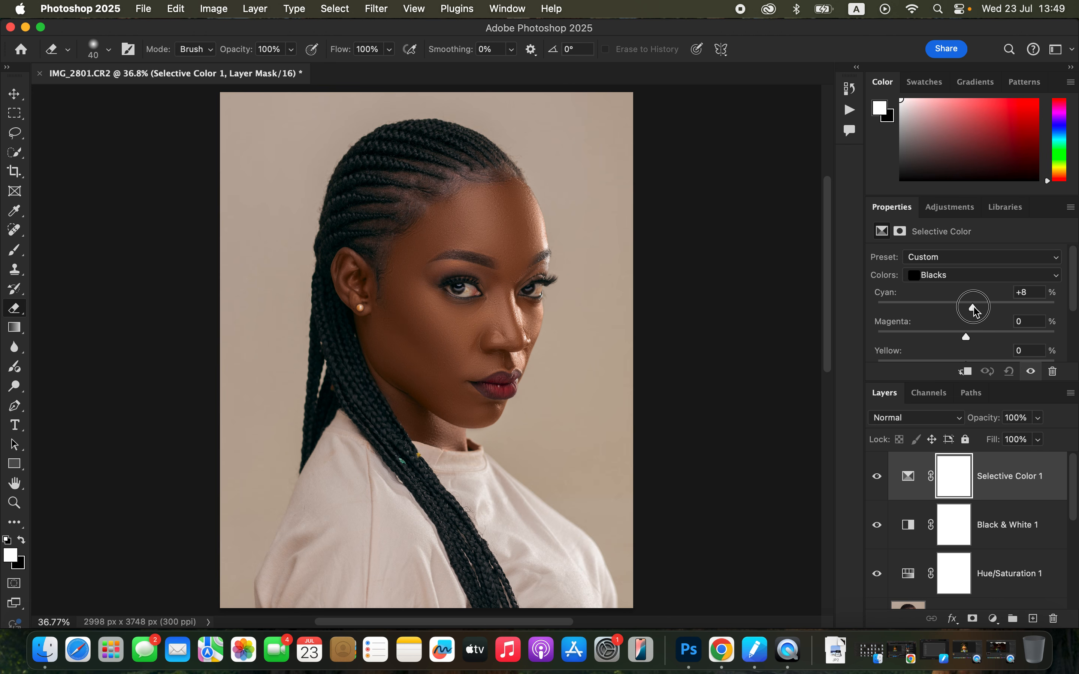
{"action": "left_click_drag", "start_coordinate": [973, 306], "coordinate": [973, 306]}
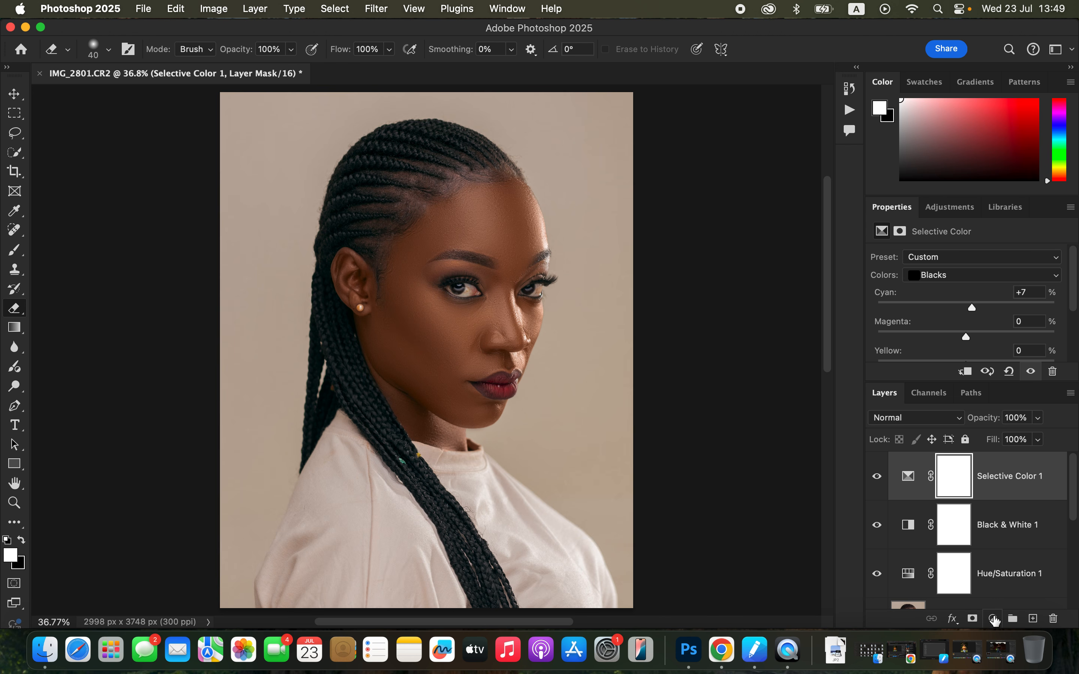
Add a second Selective Color layer and set the Whites to cyan +33%, magenta -48% and yellow -1%
{"action": "left_click", "coordinate": [994, 620]}
{"action": "left_click", "coordinate": [995, 614]}
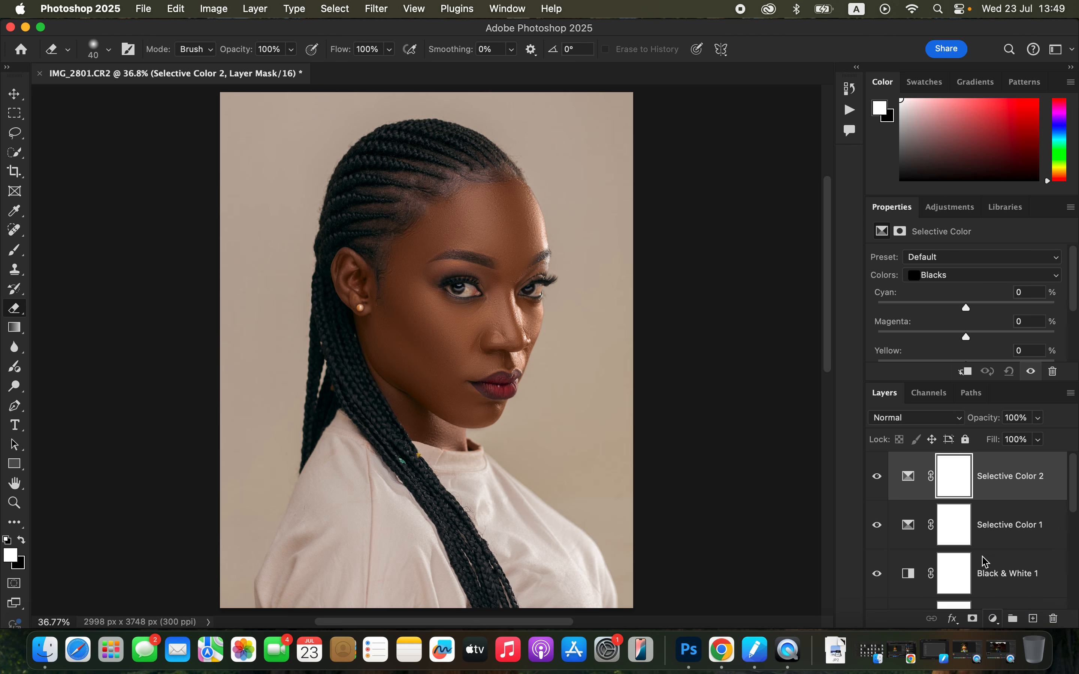
{"action": "left_click", "coordinate": [951, 275]}
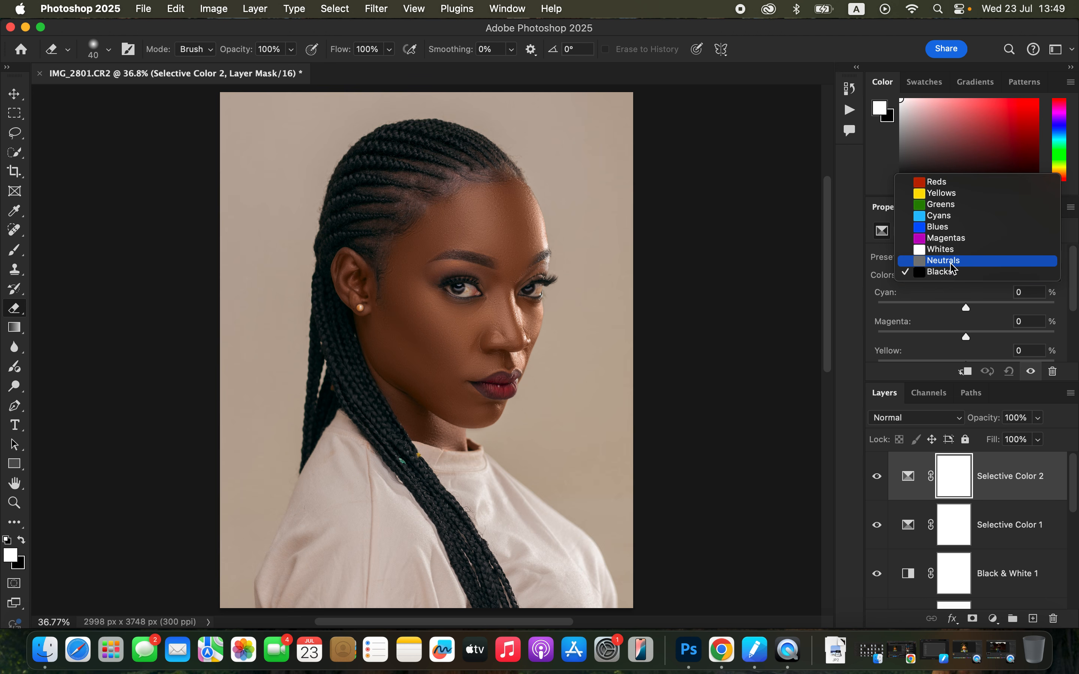
{"action": "left_click", "coordinate": [952, 248]}
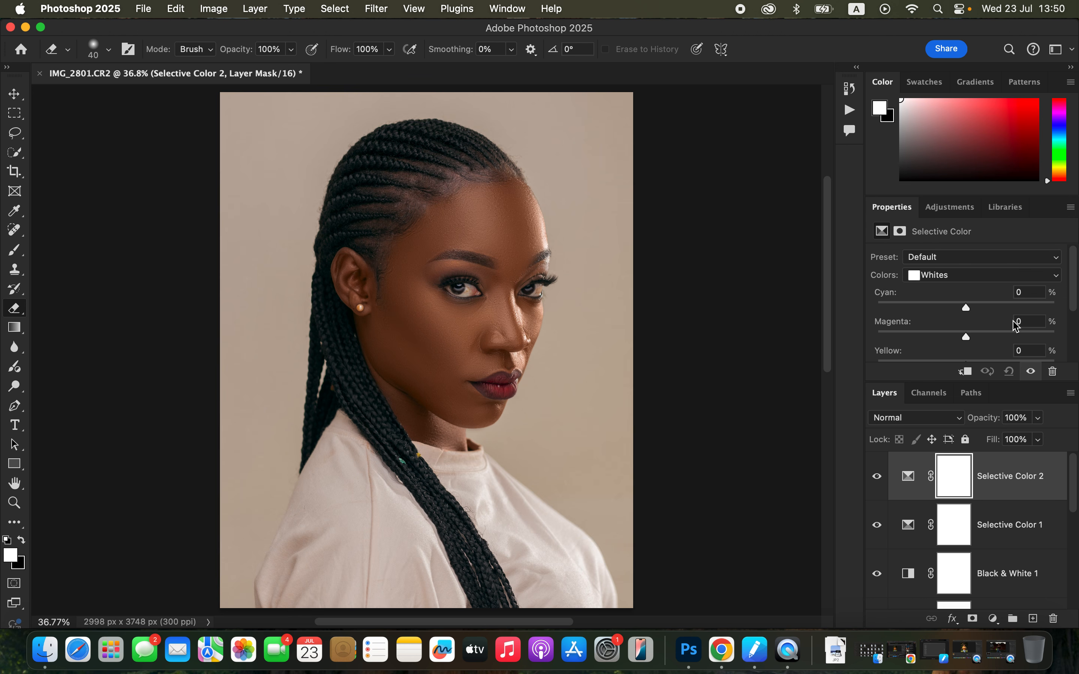
{"action": "scroll", "coordinate": [1074, 297], "scroll_direction": "down", "scroll_amount": 2}
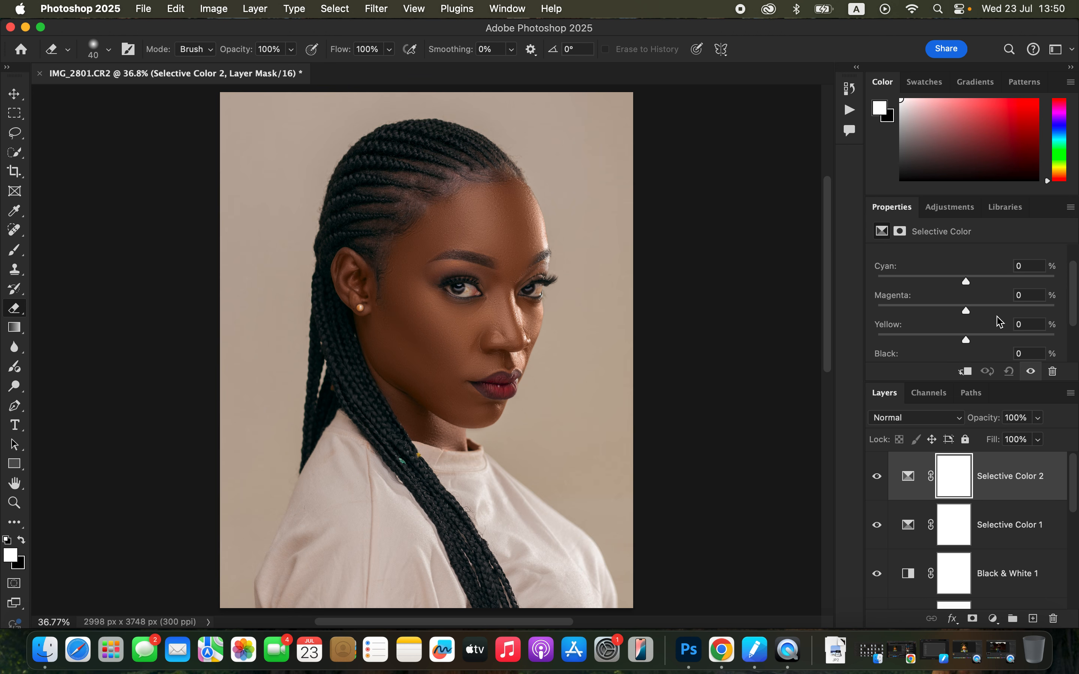
{"action": "left_click_drag", "start_coordinate": [968, 338], "coordinate": [999, 281]}
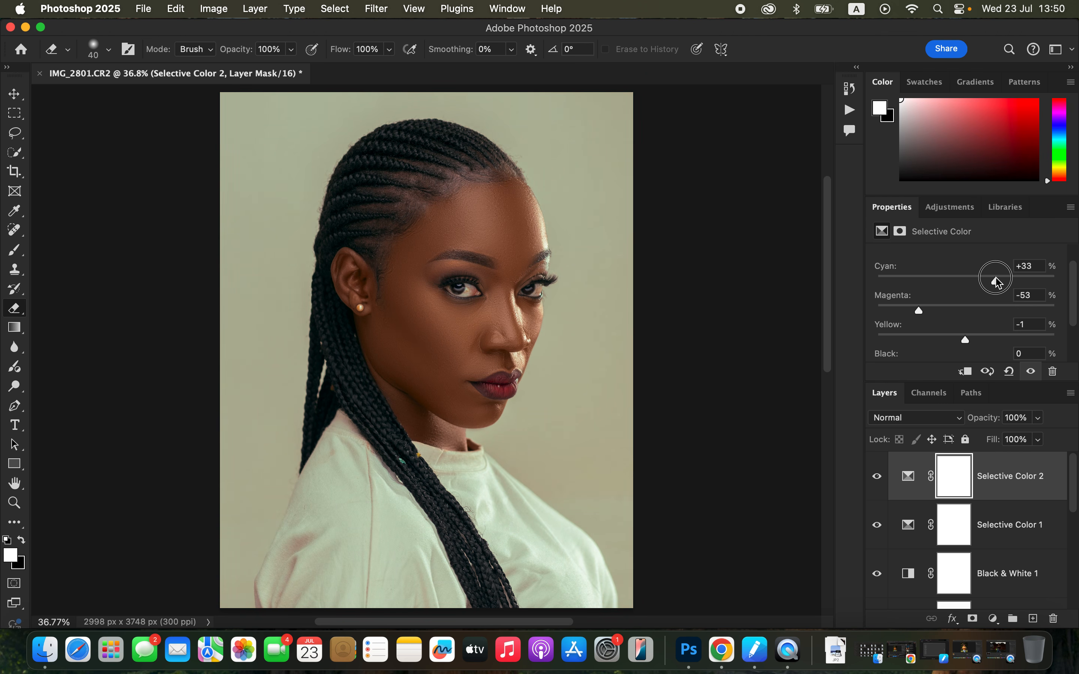
{"action": "left_click_drag", "start_coordinate": [919, 312], "coordinate": [924, 312]}
Add a Color Balance adjustment layer with Midtones magenta-green at +2 and Highlights cyan-red at -3
{"action": "left_click", "coordinate": [993, 619]}
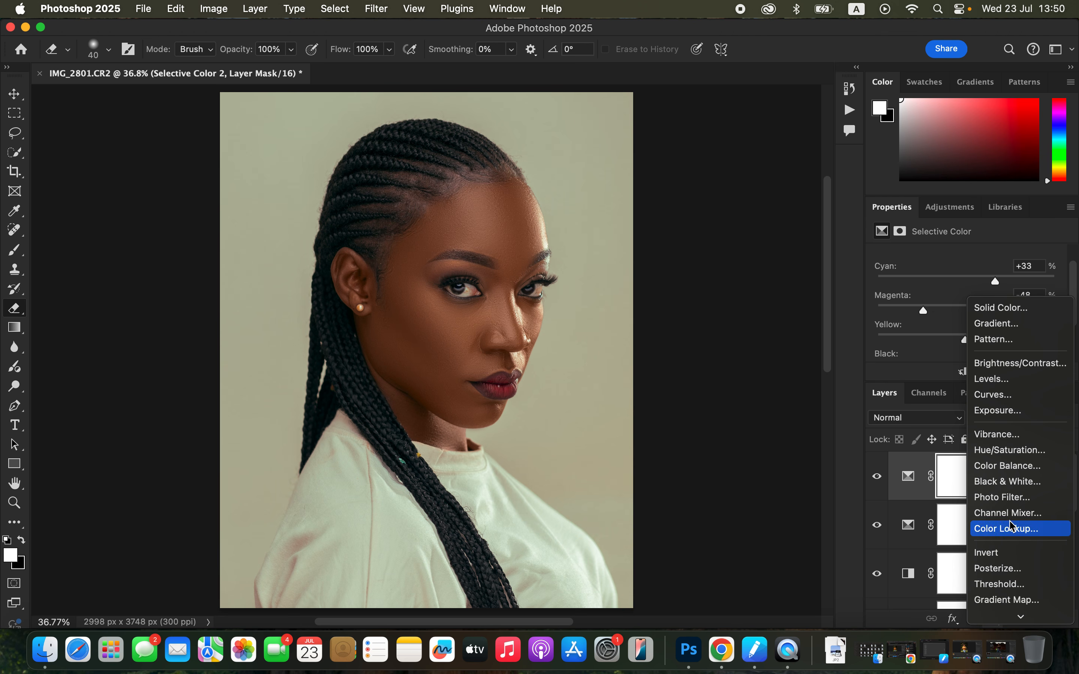
{"action": "left_click", "coordinate": [1010, 466]}
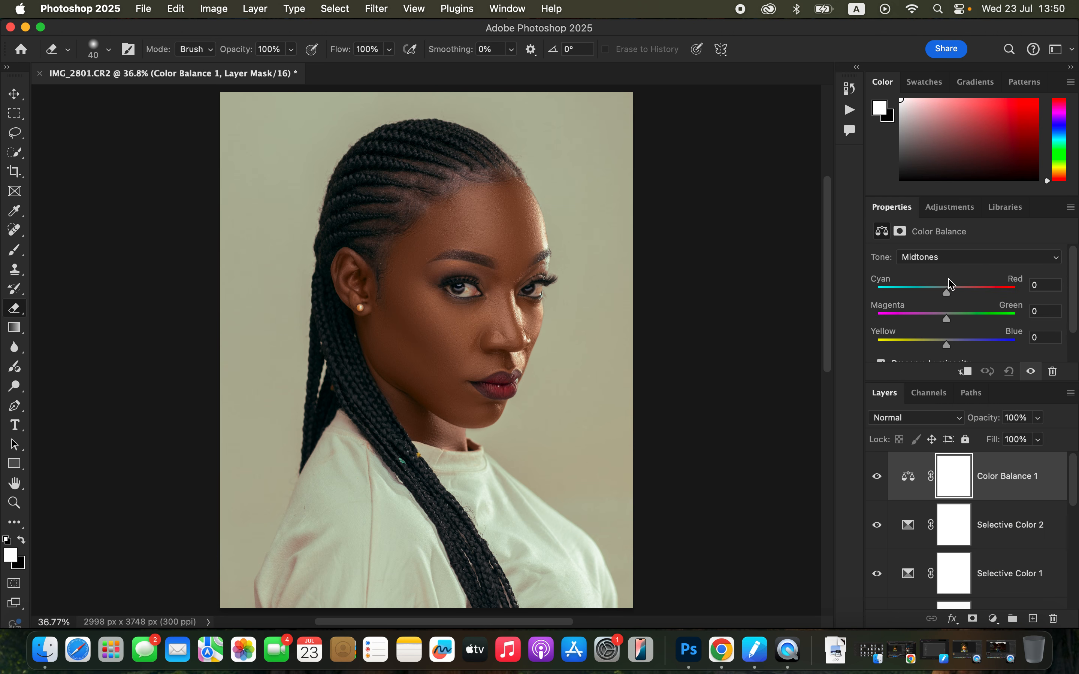
{"action": "left_click_drag", "start_coordinate": [949, 316], "coordinate": [952, 321]}
{"action": "left_click", "coordinate": [957, 262]}
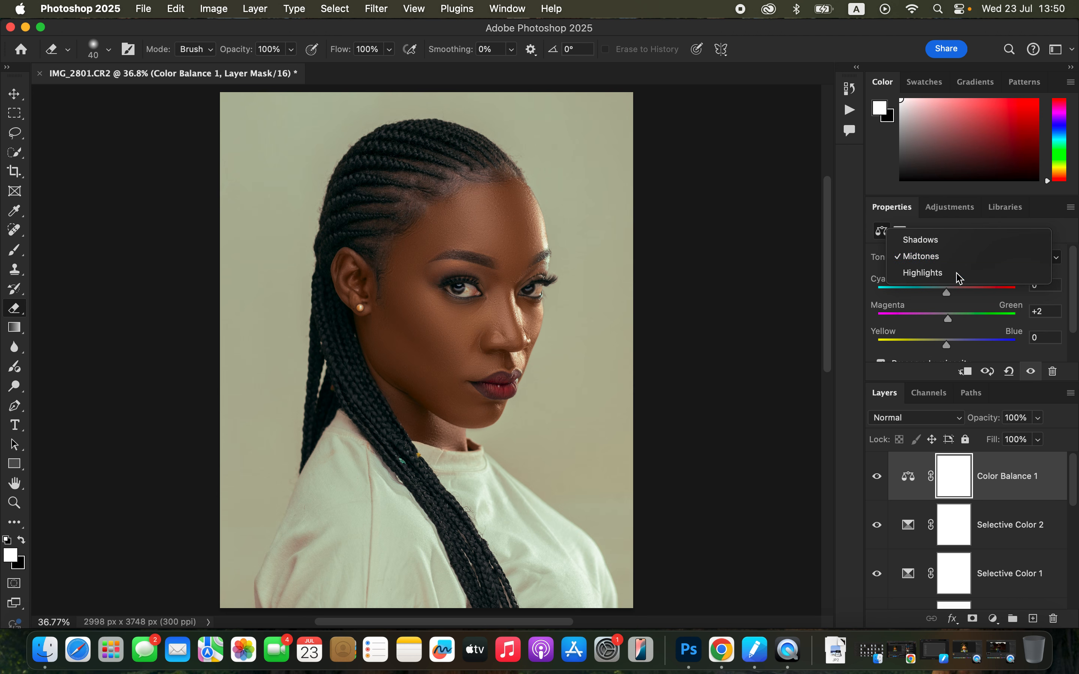
{"action": "left_click", "coordinate": [954, 273]}
{"action": "left_click", "coordinate": [947, 295]}
{"action": "mouse_move", "coordinate": [947, 296]}
{"action": "left_mouse_down"}
{"action": "mouse_move", "coordinate": [932, 296]}
{"action": "mouse_move", "coordinate": [948, 299]}
{"action": "left_mouse_up"}
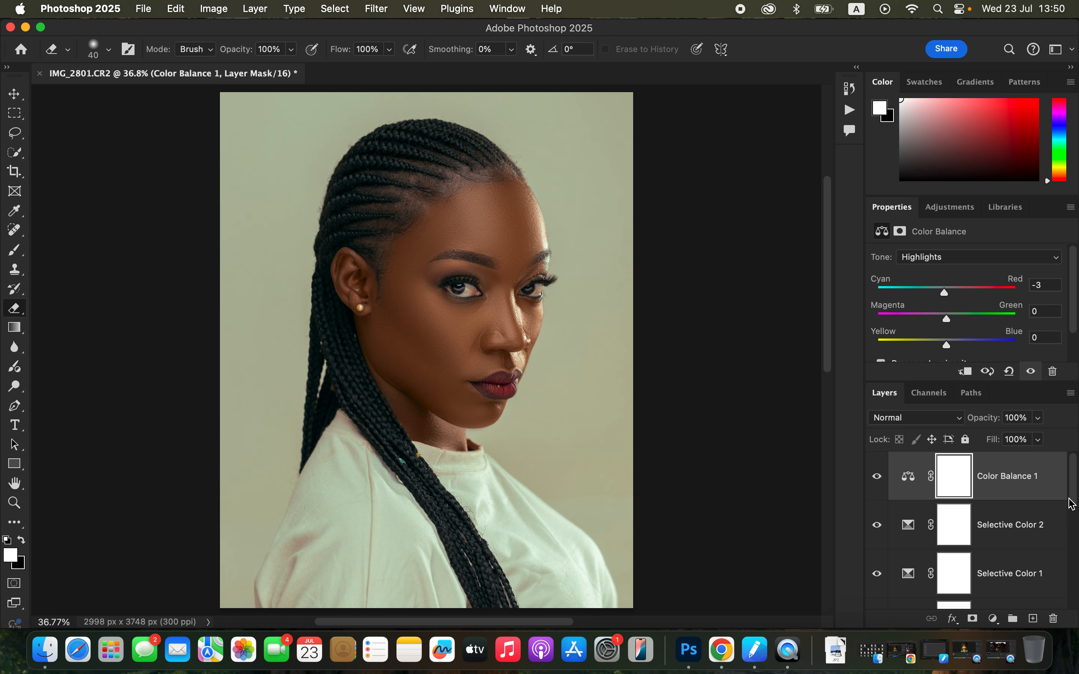
Compare the edited portrait with the original by toggling the visibility at the Background layer
{"action": "left_click_drag", "start_coordinate": [1073, 495], "coordinate": [1076, 626]}
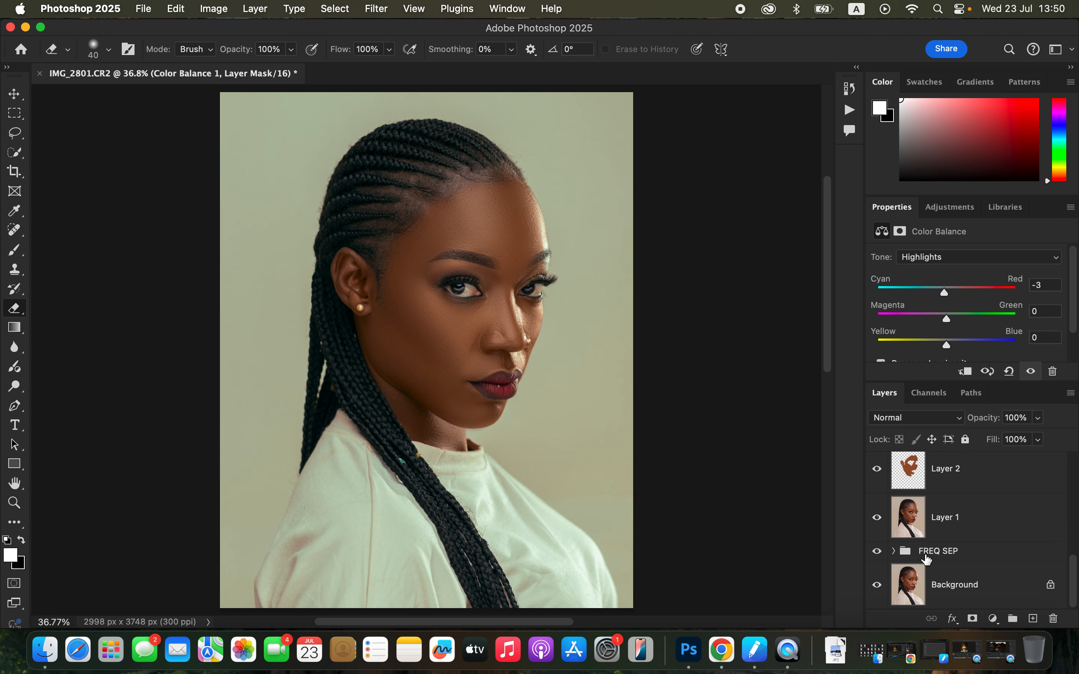
{"action": "left_click", "coordinate": [877, 586], "text": "alt"}
{"action": "left_click", "coordinate": [877, 585], "text": "alt"}
{"action": "left_click", "coordinate": [877, 585], "text": "alt"}
{"action": "left_click", "coordinate": [877, 585], "text": "alt"}
Set the Color Balance Midtones cyan-red value to +2
{"action": "left_click", "coordinate": [952, 260]}
{"action": "left_click", "coordinate": [951, 238]}
{"action": "left_click_drag", "start_coordinate": [951, 295], "coordinate": [952, 298]}
Add a Hue/Saturation adjustment layer with Master saturation at -77 and invert its mask to black
{"action": "left_click", "coordinate": [994, 620]}
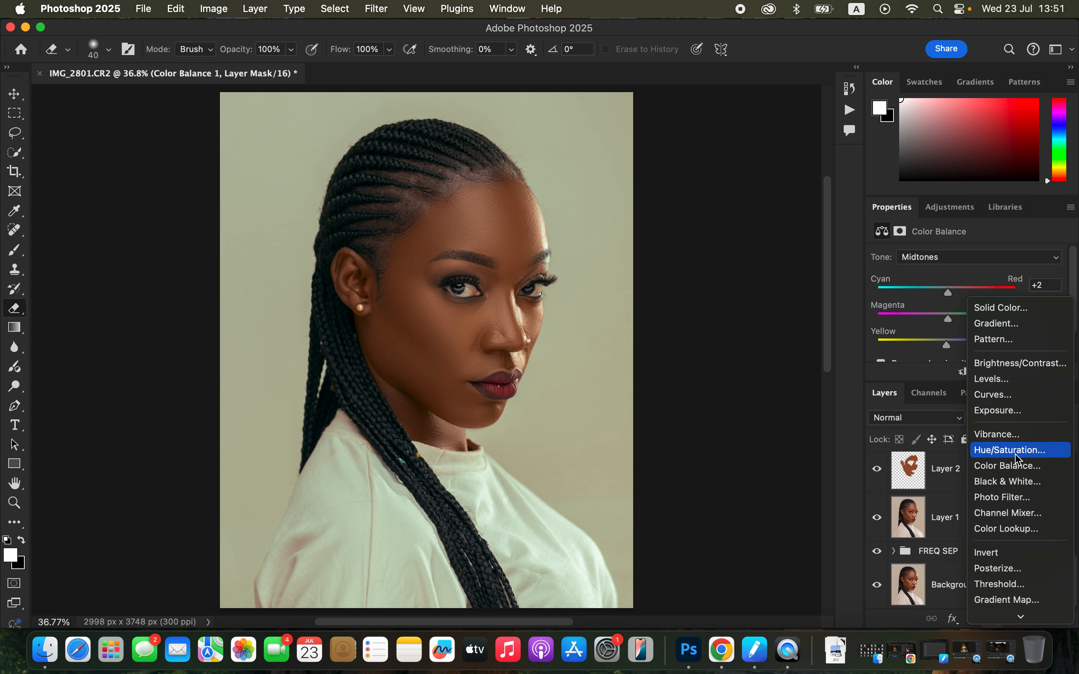
{"action": "left_click", "coordinate": [1009, 450]}
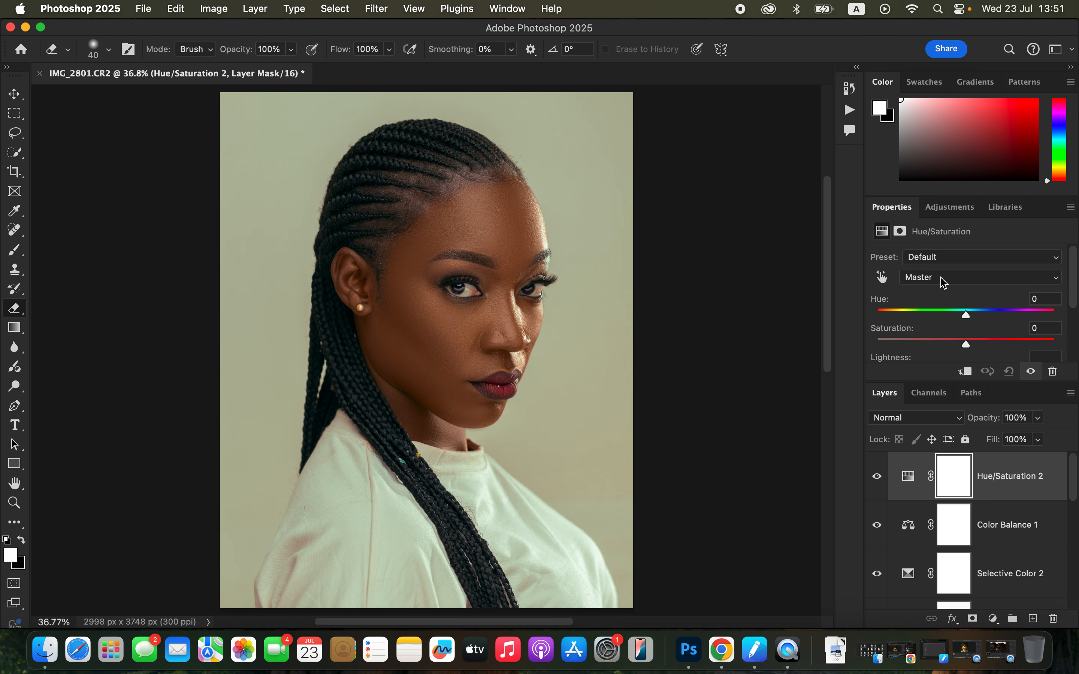
{"action": "left_click", "coordinate": [944, 282]}
{"action": "left_click", "coordinate": [945, 283]}
{"action": "left_click_drag", "start_coordinate": [941, 347], "coordinate": [900, 347]}
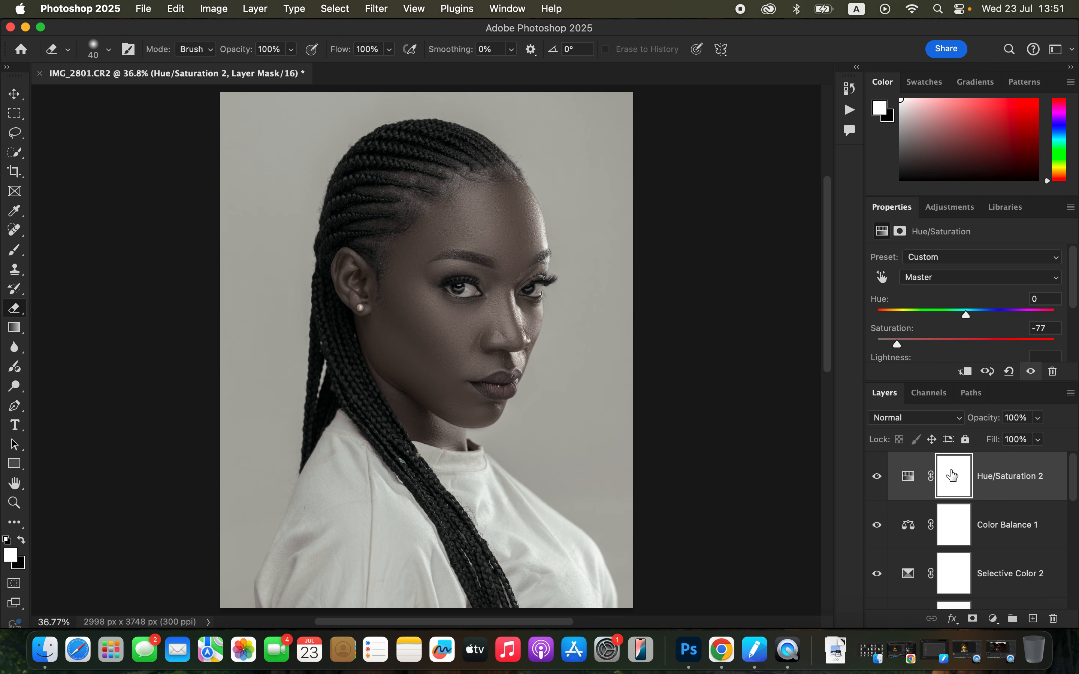
{"action": "key", "text": "super+i"}
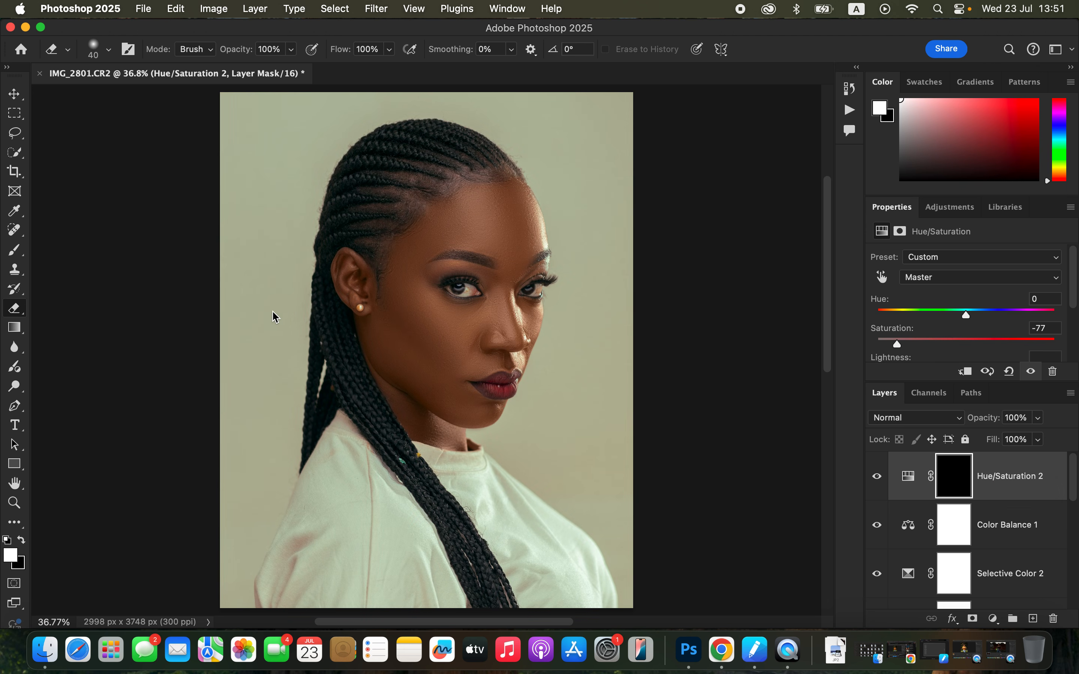
Paint the whites of both eyes in white on the Hue/Saturation mask with a soft size 35 brush, at 100% layer opacity
{"action": "left_click", "coordinate": [16, 254]}
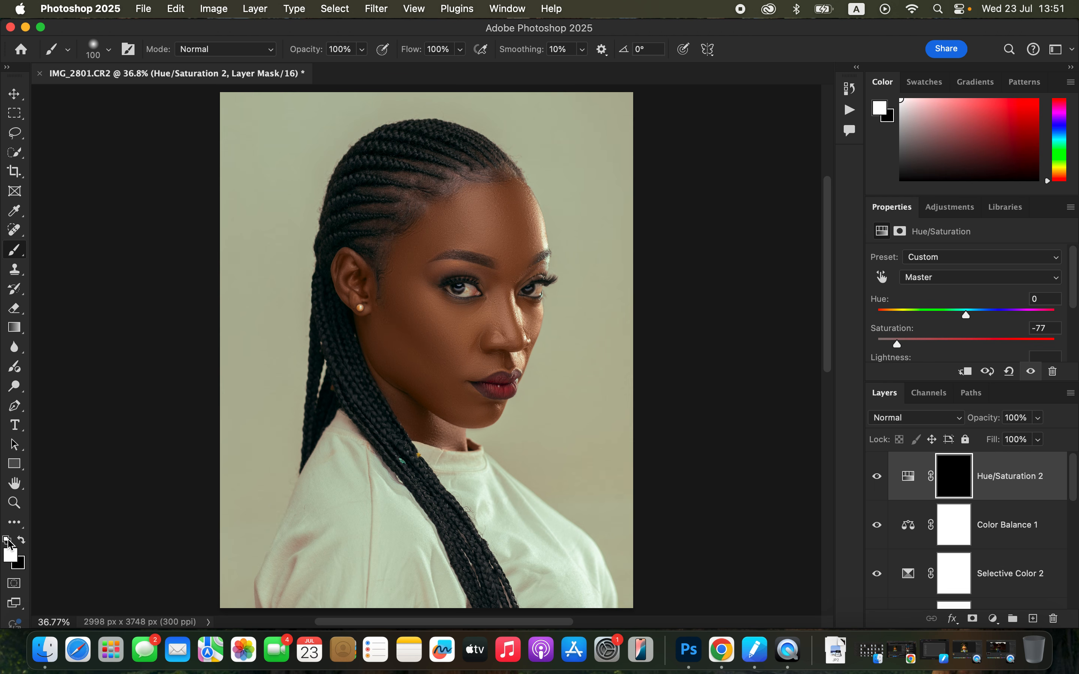
{"action": "left_click", "coordinate": [21, 539]}
{"action": "left_click", "coordinate": [21, 540]}
{"action": "key", "text": "super+equal"}
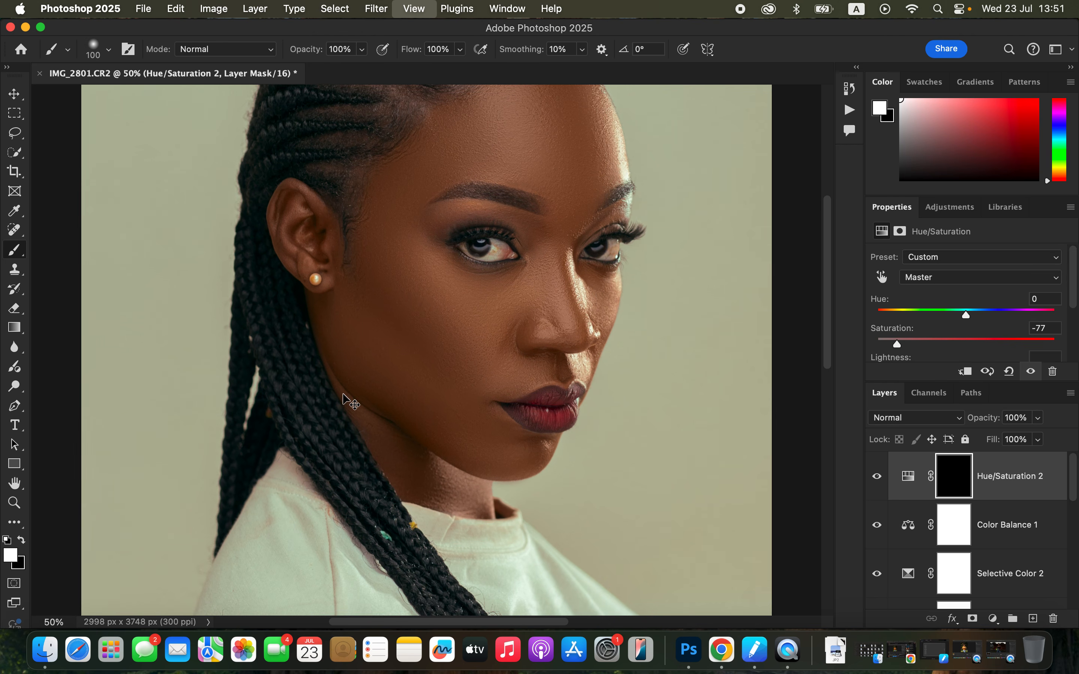
{"action": "key", "text": "super+equal"}
{"action": "key", "text": "super+equal"}
{"action": "key", "text": "super+equal"}
{"action": "left_click_drag", "start_coordinate": [585, 206], "coordinate": [403, 440]}
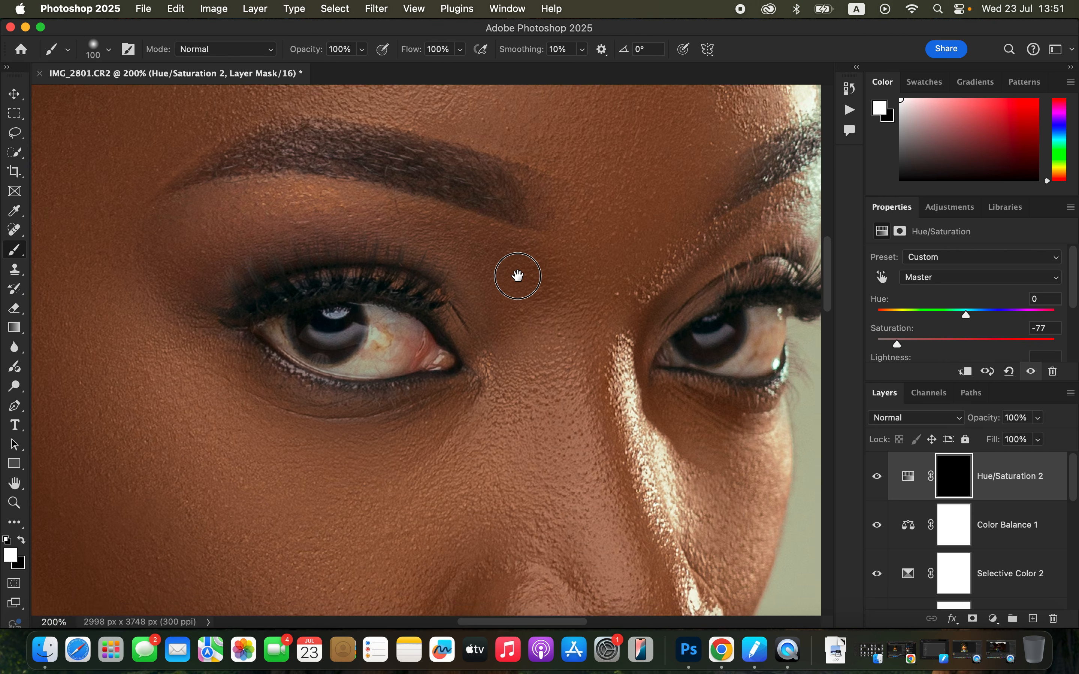
{"action": "left_click_drag", "start_coordinate": [517, 276], "coordinate": [478, 230]}
{"action": "key", "text": "bracketleft"}
{"action": "key", "text": "bracketleft"}
{"action": "key", "text": "bracketleft"}
{"action": "key", "text": "bracketleft"}
{"action": "key", "text": "bracketleft"}
{"action": "key", "text": "bracketleft"}
{"action": "key", "text": "bracketleft"}
{"action": "key", "text": "bracketleft"}
{"action": "mouse_move", "coordinate": [720, 277]}
{"action": "left_mouse_down"}
{"action": "mouse_move", "coordinate": [717, 303]}
{"action": "mouse_move", "coordinate": [722, 275]}
{"action": "mouse_move", "coordinate": [726, 304]}
{"action": "mouse_move", "coordinate": [691, 316]}
{"action": "mouse_move", "coordinate": [712, 318]}
{"action": "mouse_move", "coordinate": [731, 273]}
{"action": "mouse_move", "coordinate": [728, 291]}
{"action": "mouse_move", "coordinate": [722, 258]}
{"action": "mouse_move", "coordinate": [719, 291]}
{"action": "mouse_move", "coordinate": [662, 316]}
{"action": "mouse_move", "coordinate": [691, 314]}
{"action": "mouse_move", "coordinate": [716, 272]}
{"action": "left_mouse_up"}
{"action": "mouse_move", "coordinate": [354, 291]}
{"action": "left_mouse_down"}
{"action": "mouse_move", "coordinate": [337, 273]}
{"action": "mouse_move", "coordinate": [348, 299]}
{"action": "mouse_move", "coordinate": [361, 280]}
{"action": "mouse_move", "coordinate": [362, 306]}
{"action": "mouse_move", "coordinate": [371, 291]}
{"action": "mouse_move", "coordinate": [334, 319]}
{"action": "mouse_move", "coordinate": [317, 316]}
{"action": "mouse_move", "coordinate": [349, 282]}
{"action": "mouse_move", "coordinate": [350, 294]}
{"action": "mouse_move", "coordinate": [363, 278]}
{"action": "mouse_move", "coordinate": [361, 304]}
{"action": "mouse_move", "coordinate": [323, 318]}
{"action": "mouse_move", "coordinate": [364, 285]}
{"action": "mouse_move", "coordinate": [348, 313]}
{"action": "mouse_move", "coordinate": [320, 313]}
{"action": "left_mouse_up"}
{"action": "mouse_move", "coordinate": [237, 281]}
{"action": "left_mouse_down"}
{"action": "mouse_move", "coordinate": [276, 311]}
{"action": "mouse_move", "coordinate": [309, 312]}
{"action": "mouse_move", "coordinate": [351, 285]}
{"action": "mouse_move", "coordinate": [335, 265]}
{"action": "mouse_move", "coordinate": [351, 299]}
{"action": "mouse_move", "coordinate": [366, 286]}
{"action": "mouse_move", "coordinate": [336, 314]}
{"action": "mouse_move", "coordinate": [337, 269]}
{"action": "left_mouse_up"}
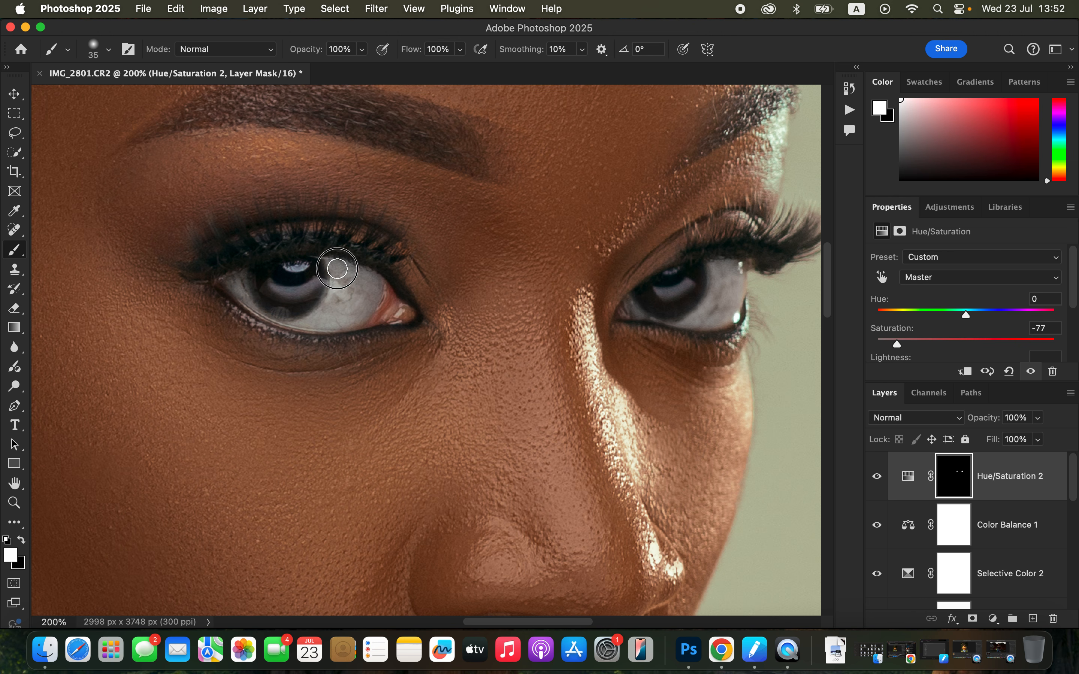
{"action": "key", "text": "super+0"}
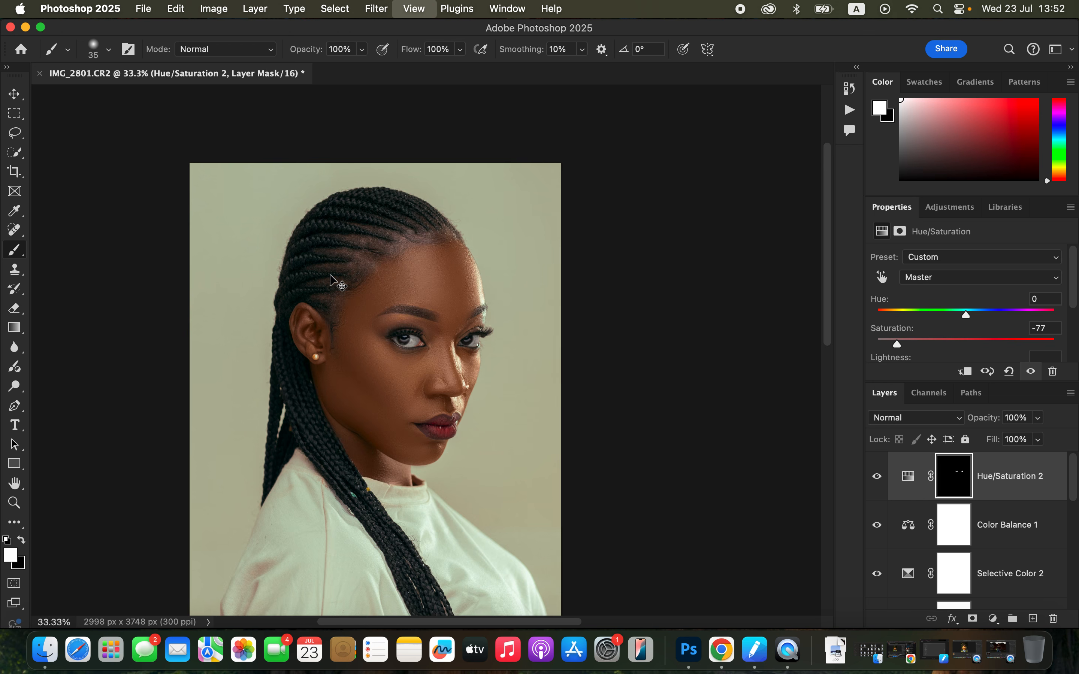
{"action": "key", "text": "super+minus"}
{"action": "key", "text": "super+equal"}
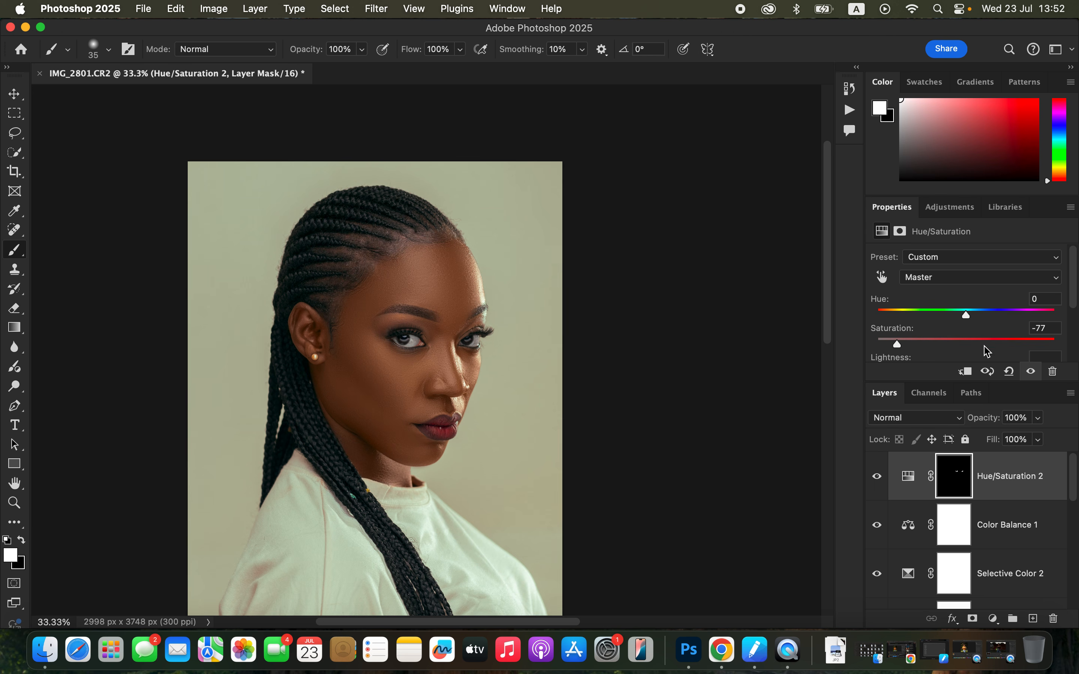
{"action": "left_click", "coordinate": [1042, 422]}
{"action": "mouse_move", "coordinate": [1038, 435]}
{"action": "left_mouse_down"}
{"action": "mouse_move", "coordinate": [1025, 437]}
{"action": "mouse_move", "coordinate": [1048, 442]}
{"action": "left_mouse_up"}
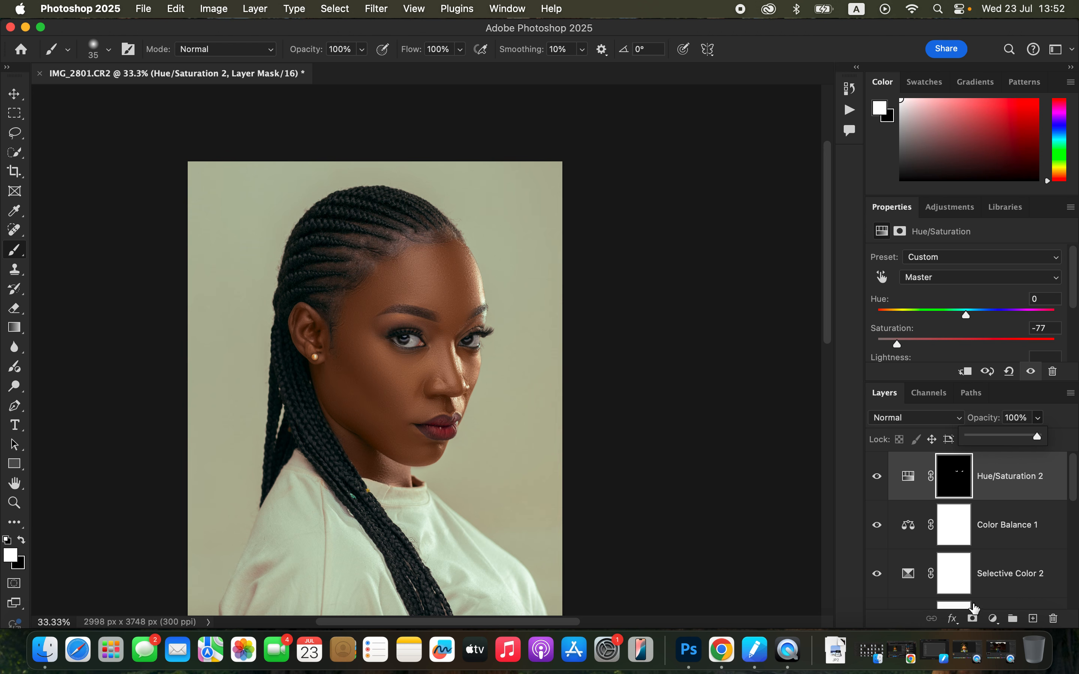
Add another Hue/Saturation adjustment layer on top and set the Reds hue to -1 and lightness to -12
{"action": "left_click", "coordinate": [994, 619]}
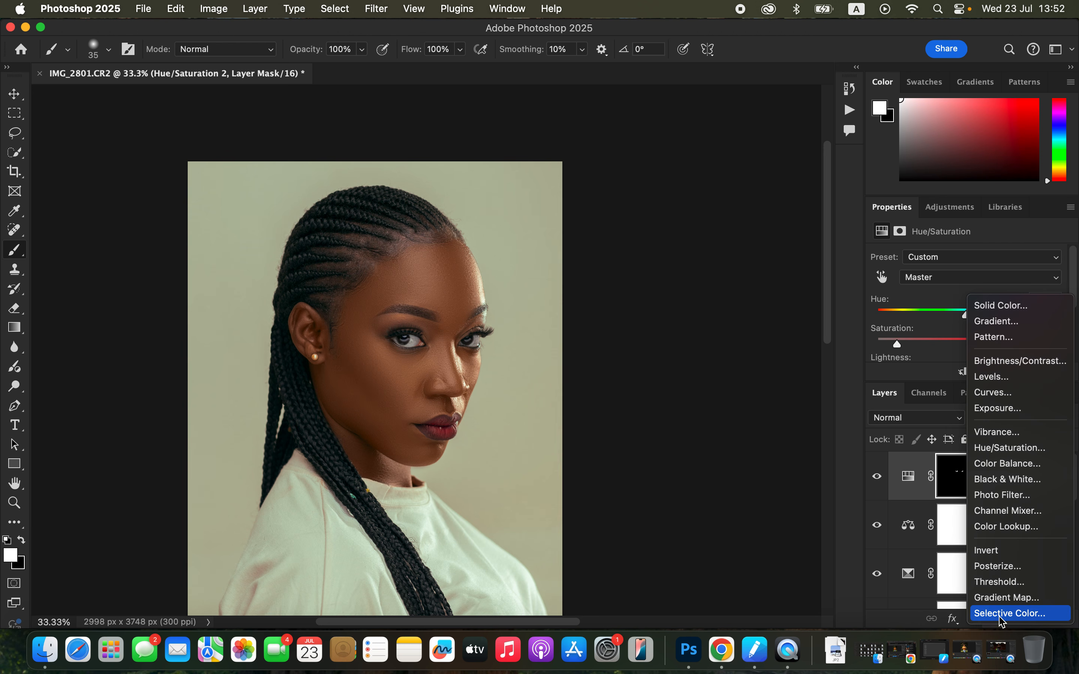
{"action": "left_click", "coordinate": [1033, 453]}
{"action": "left_click", "coordinate": [965, 277]}
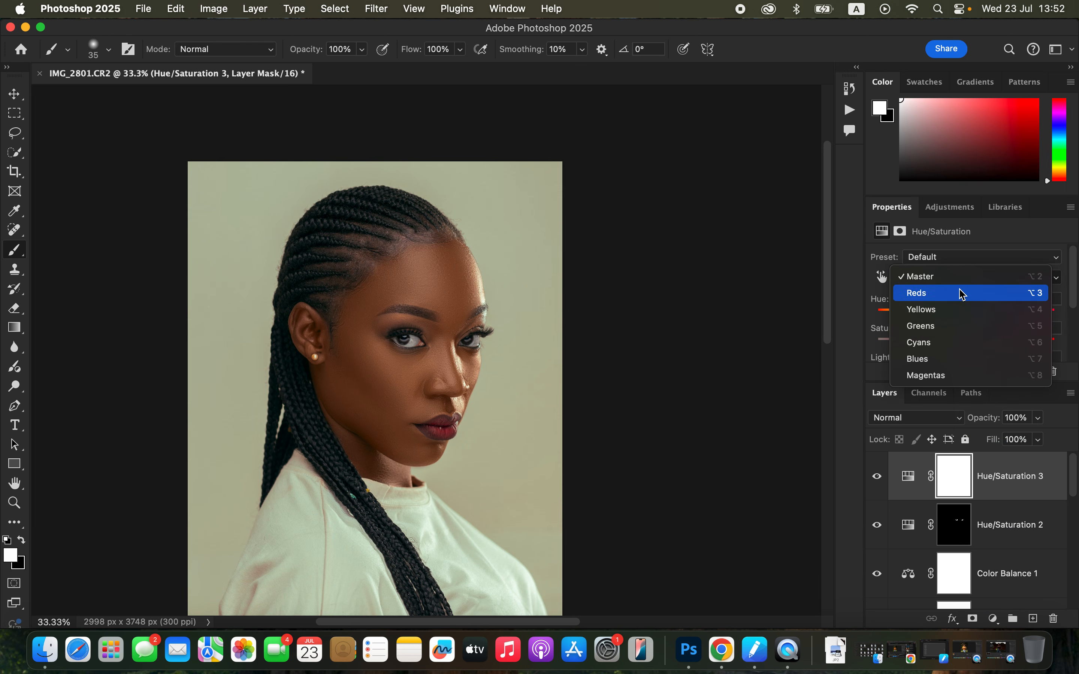
{"action": "left_click", "coordinate": [970, 295]}
{"action": "scroll", "coordinate": [967, 313], "scroll_direction": "down", "scroll_amount": 2}
{"action": "mouse_move", "coordinate": [966, 332]}
{"action": "left_mouse_down"}
{"action": "mouse_move", "coordinate": [947, 332]}
{"action": "mouse_move", "coordinate": [957, 330]}
{"action": "left_mouse_up"}
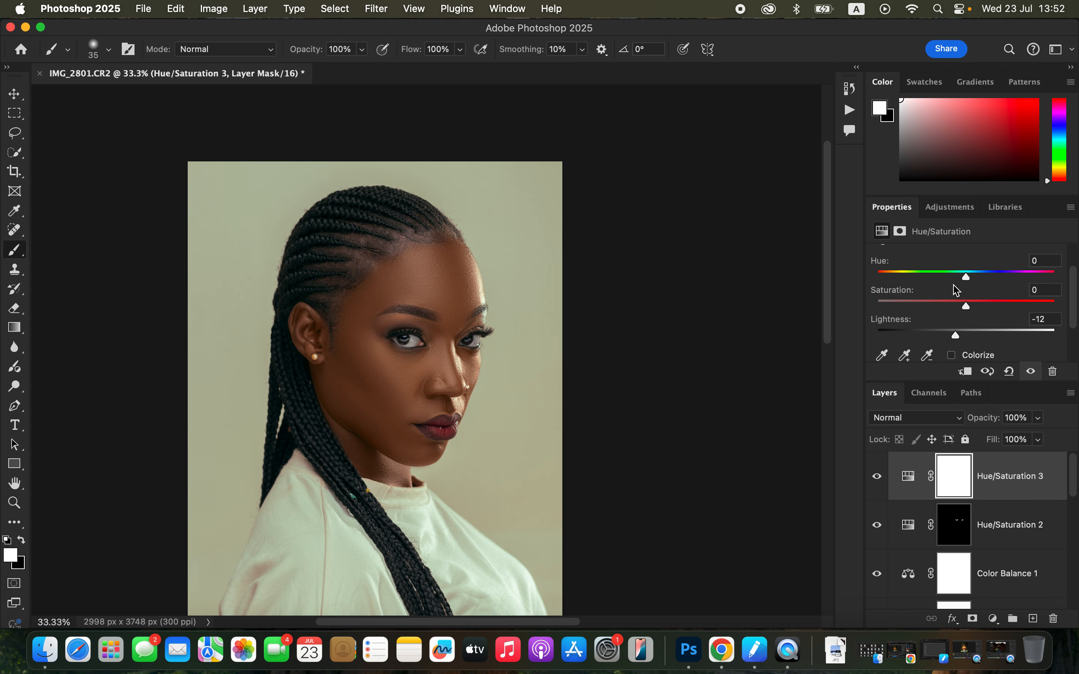
{"action": "left_click_drag", "start_coordinate": [969, 279], "coordinate": [966, 279]}
{"action": "left_click_drag", "start_coordinate": [956, 333], "coordinate": [957, 333]}
{"action": "key", "text": "super+0"}
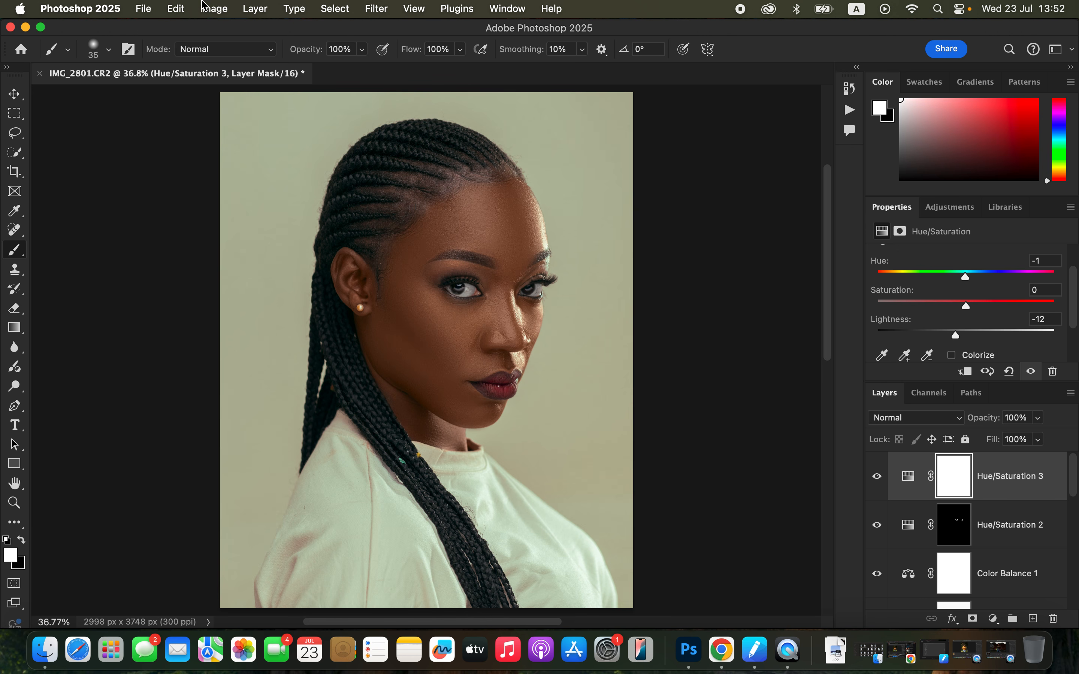
Export the portrait as a quality 7 JPG with Bicubic Sharper resampling, saved to the Desktop as IMG_2801
{"action": "left_click", "coordinate": [143, 10]}
{"action": "mouse_move", "coordinate": [312, 248]}
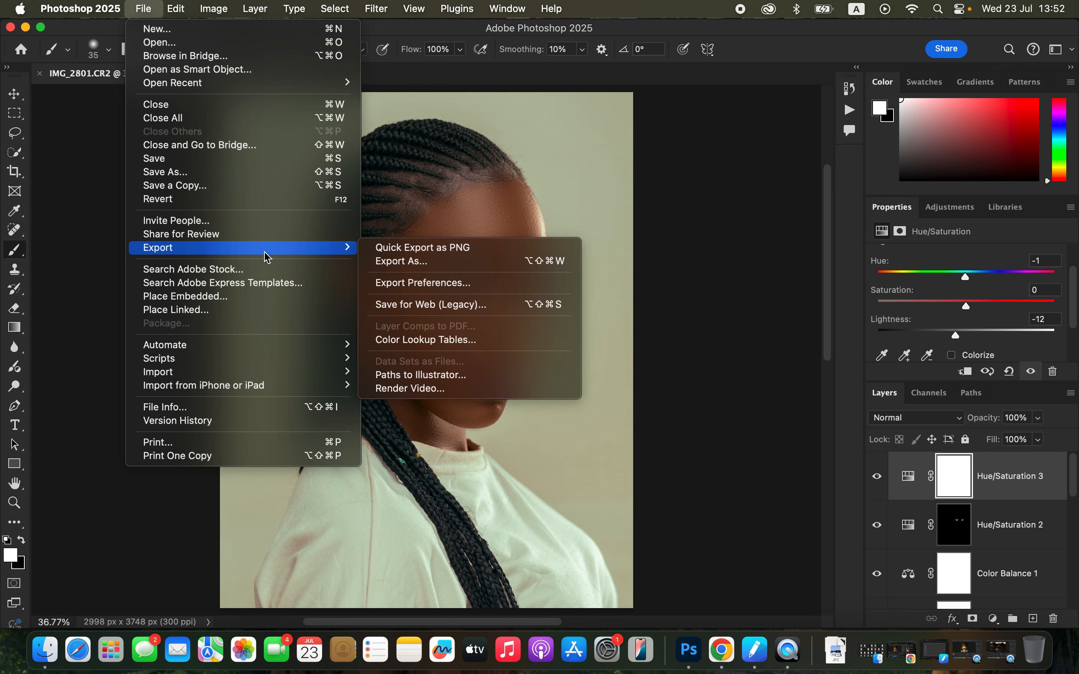
{"action": "left_click", "coordinate": [484, 265]}
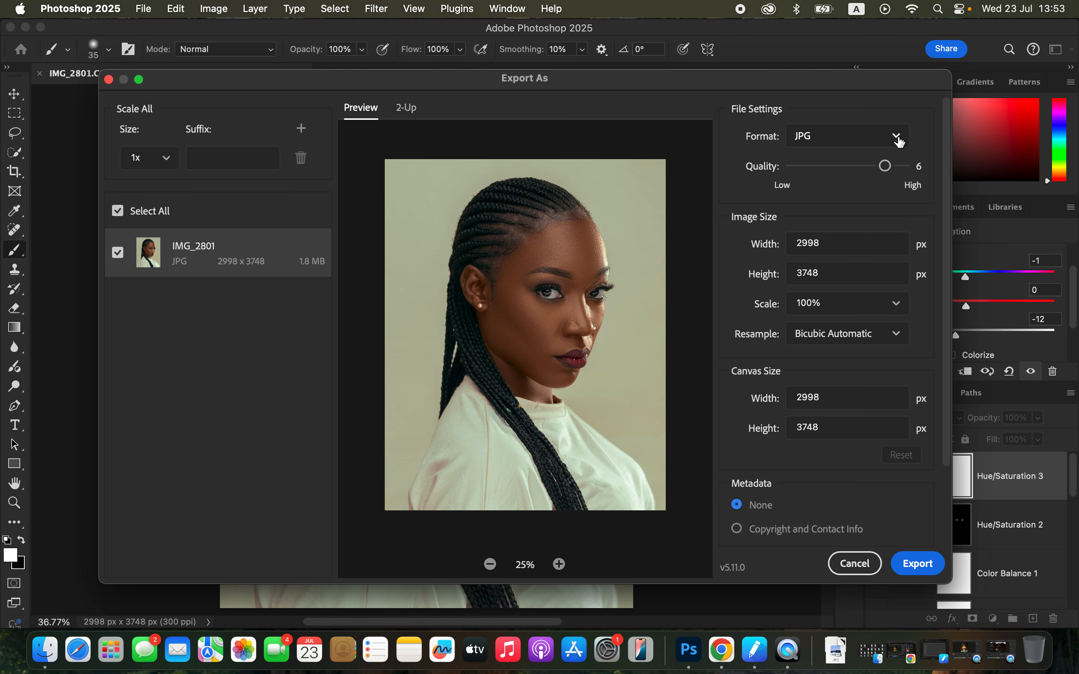
{"action": "left_click", "coordinate": [902, 166]}
{"action": "left_click", "coordinate": [855, 342]}
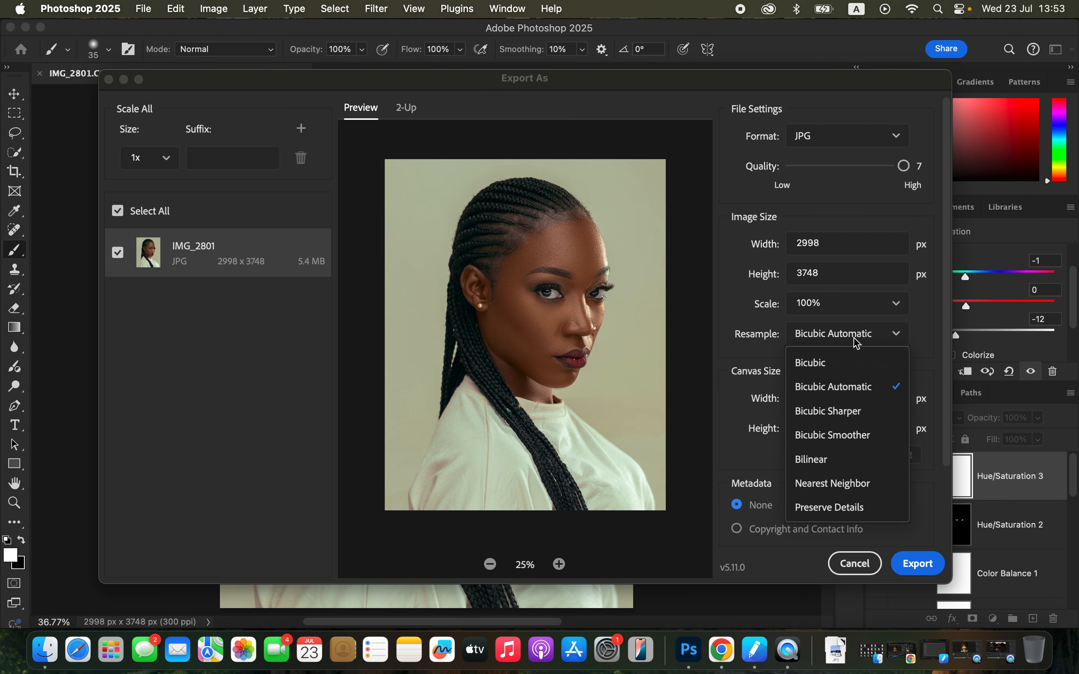
{"action": "left_click", "coordinate": [865, 411]}
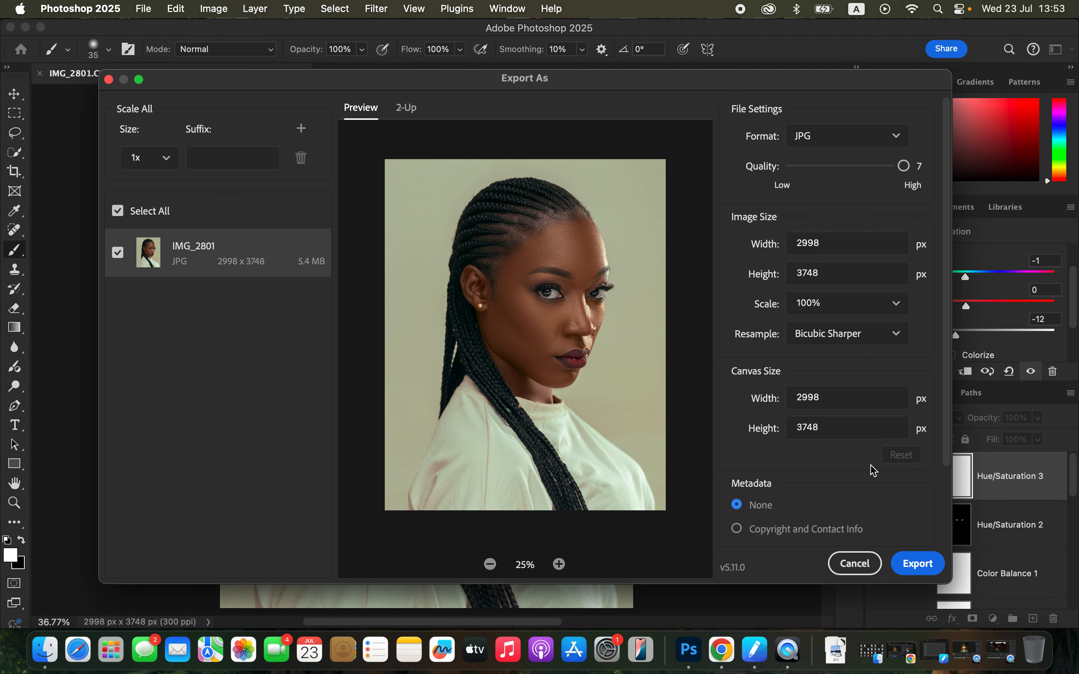
{"action": "scroll", "coordinate": [874, 470], "scroll_direction": "down", "scroll_amount": 5}
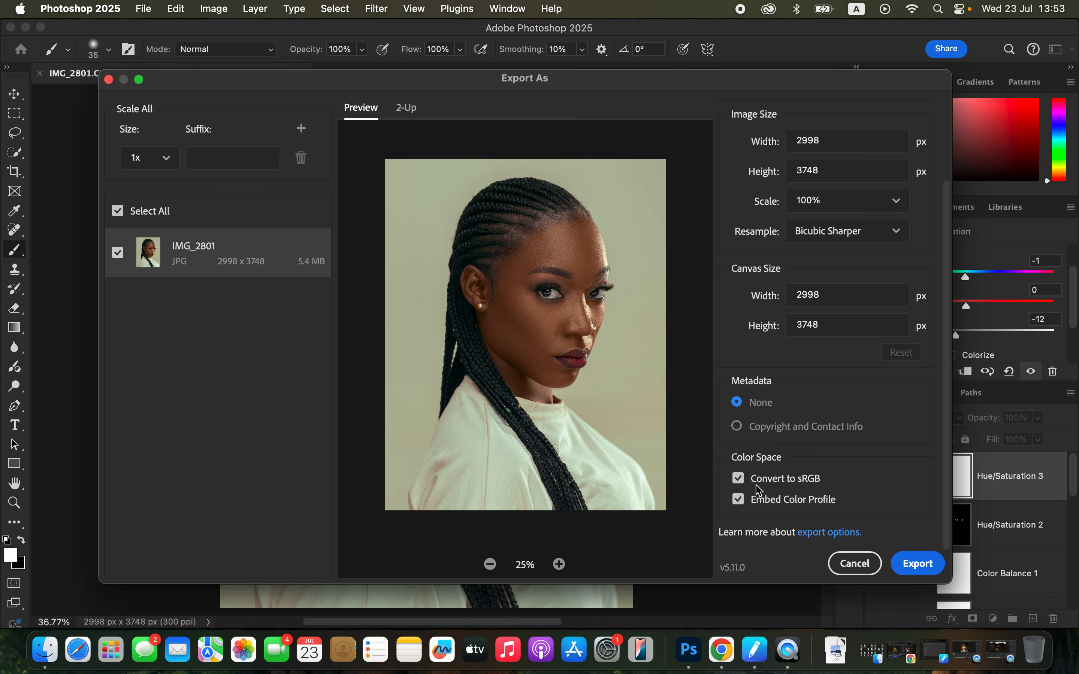
{"action": "left_click", "coordinate": [910, 566]}
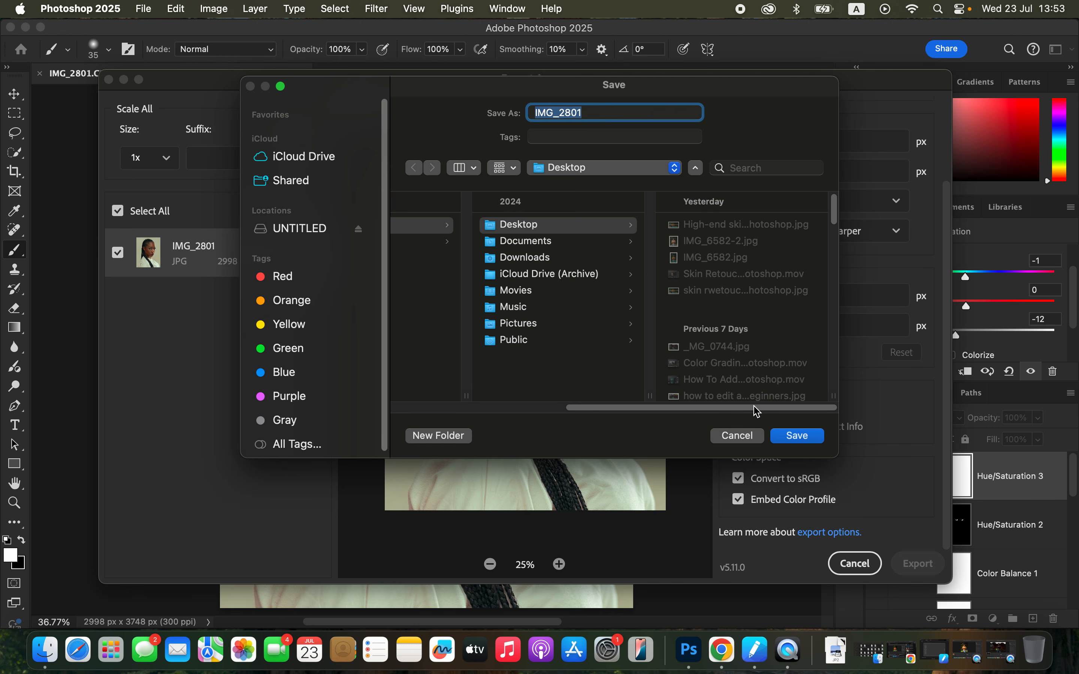
{"action": "left_click", "coordinate": [802, 436]}
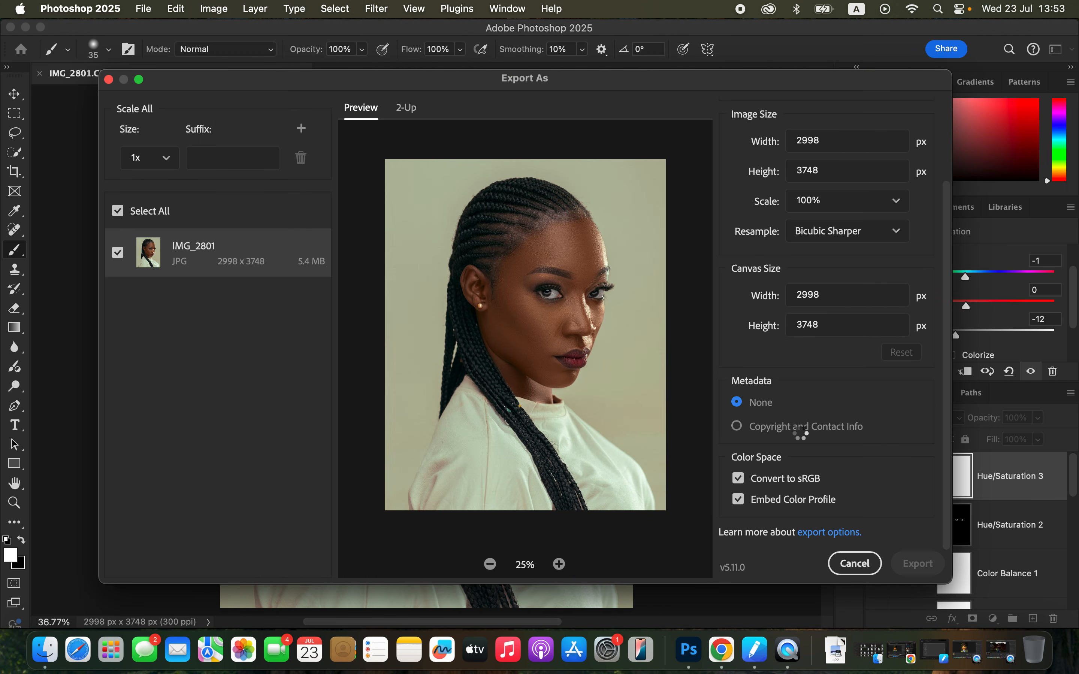